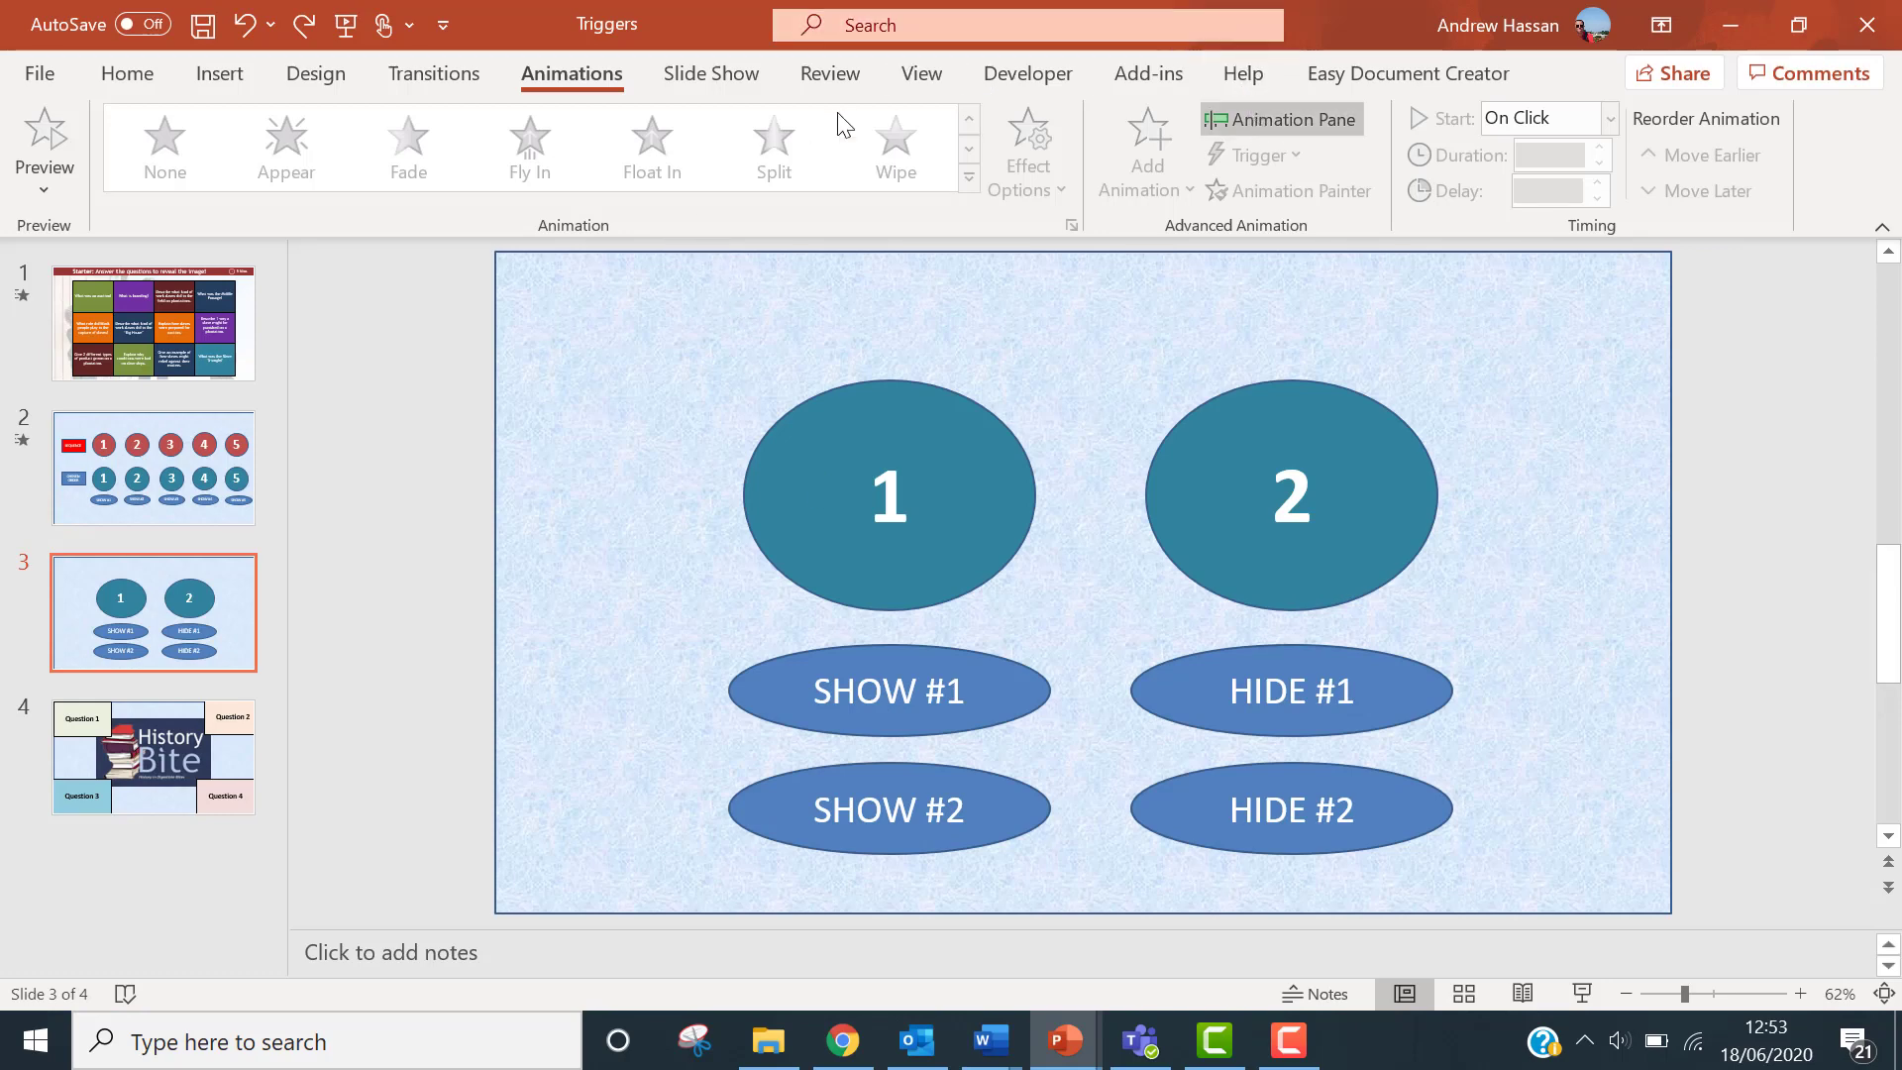
Show the Animation Pane and apply the Split entrance effect to ovals 1 and 2 on slide 3
click(1288, 119)
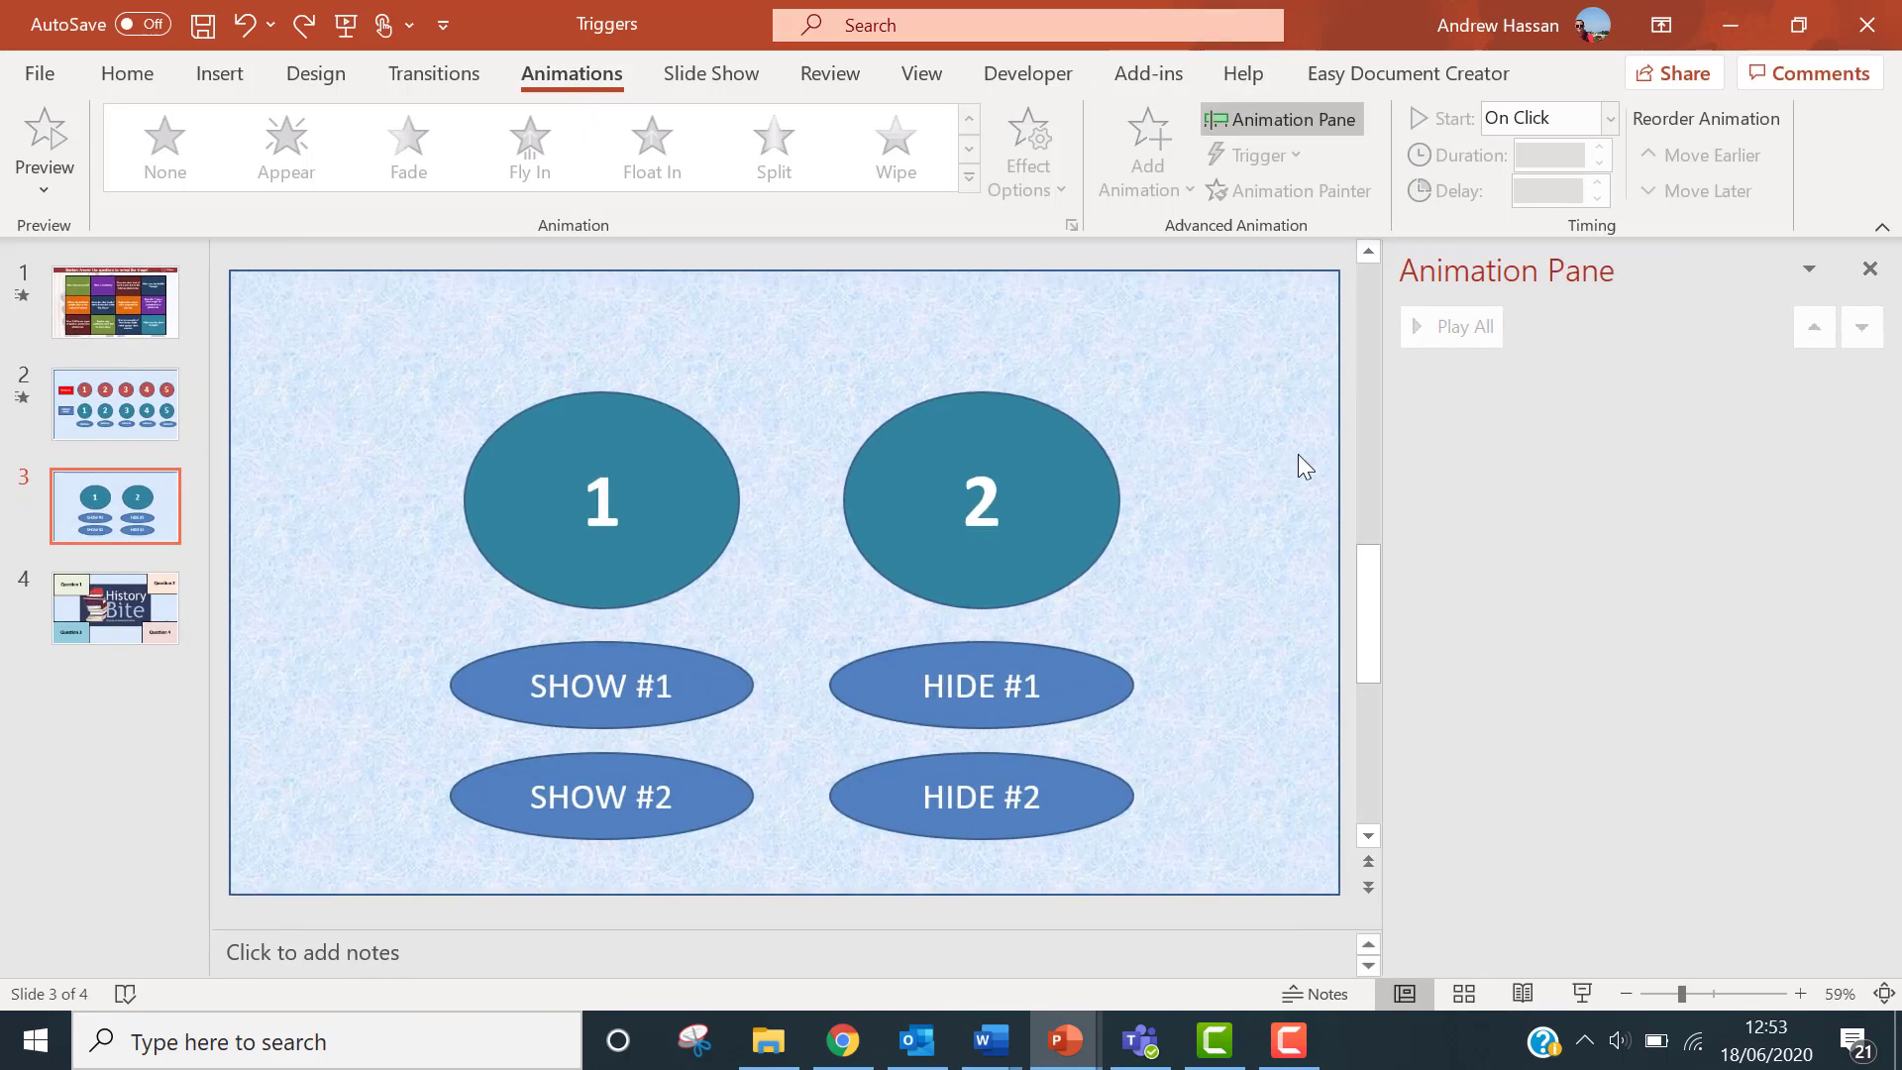
click(673, 531)
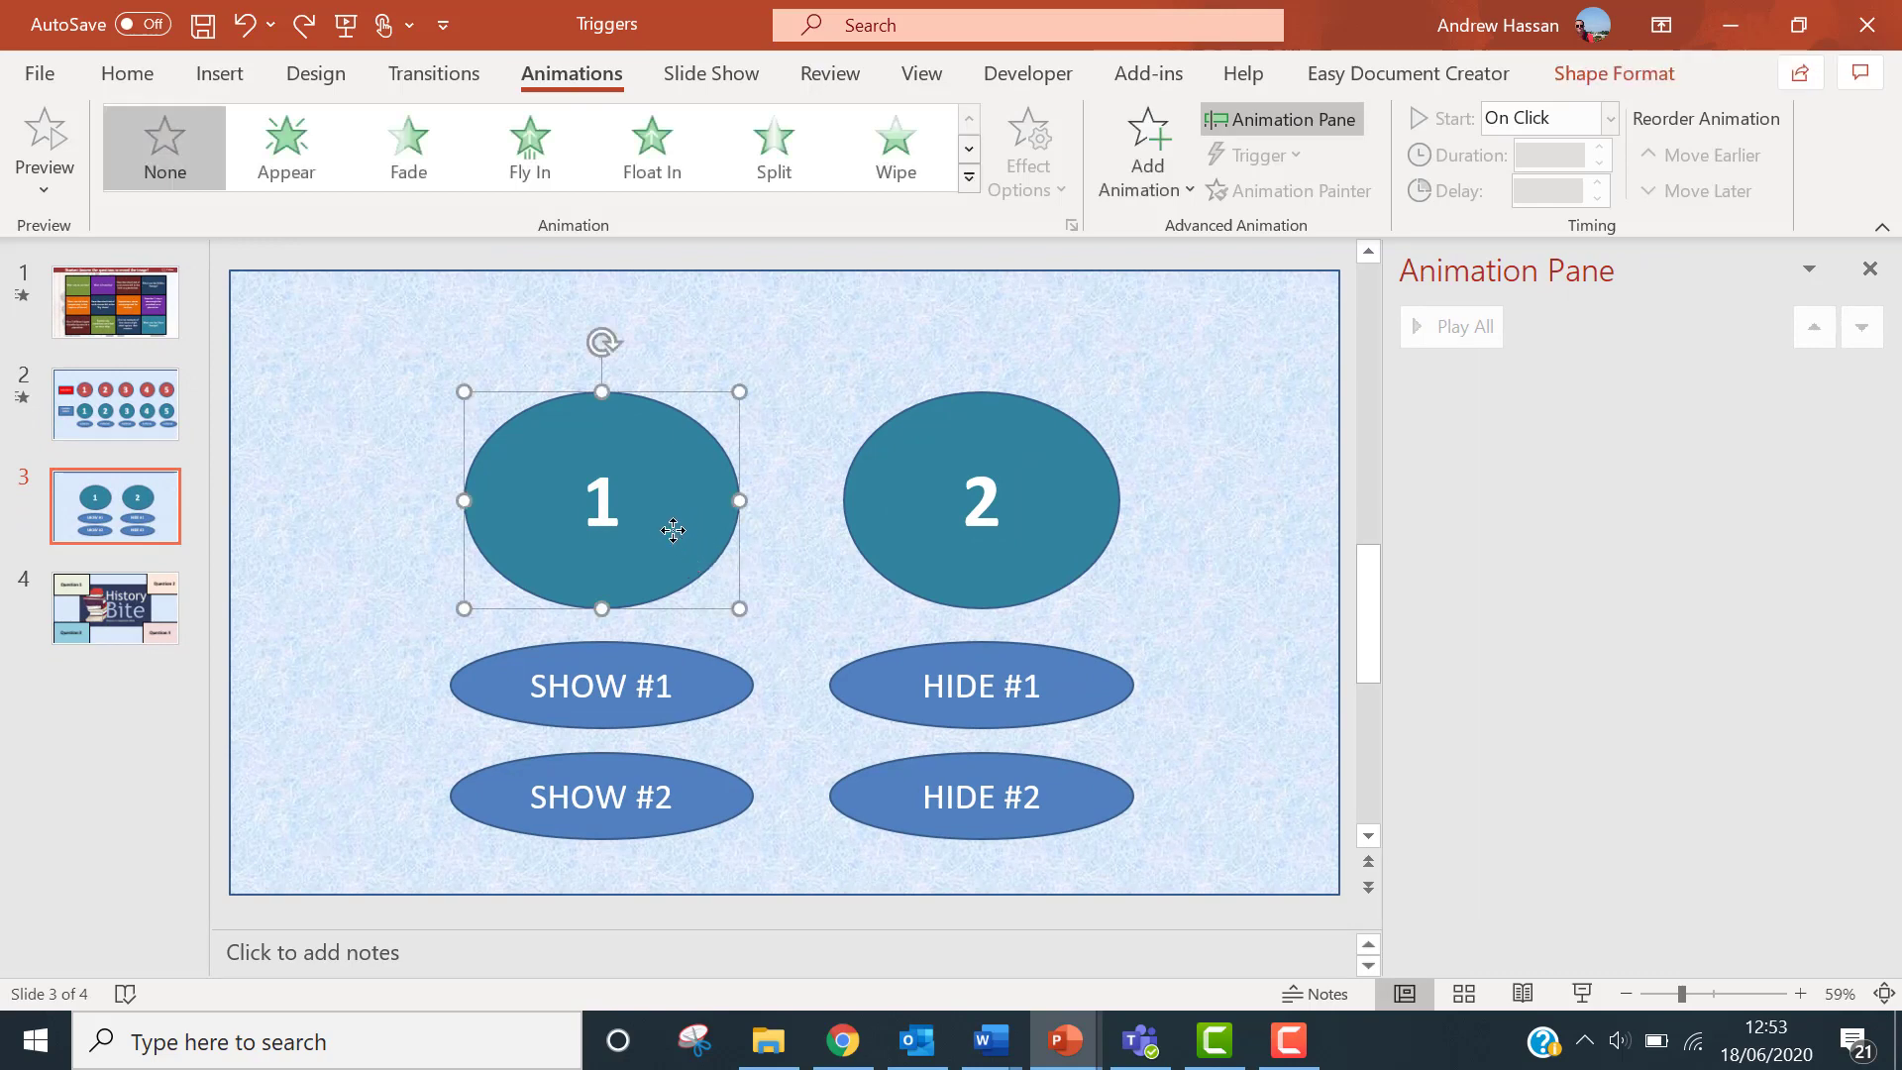
click(777, 162)
click(895, 525)
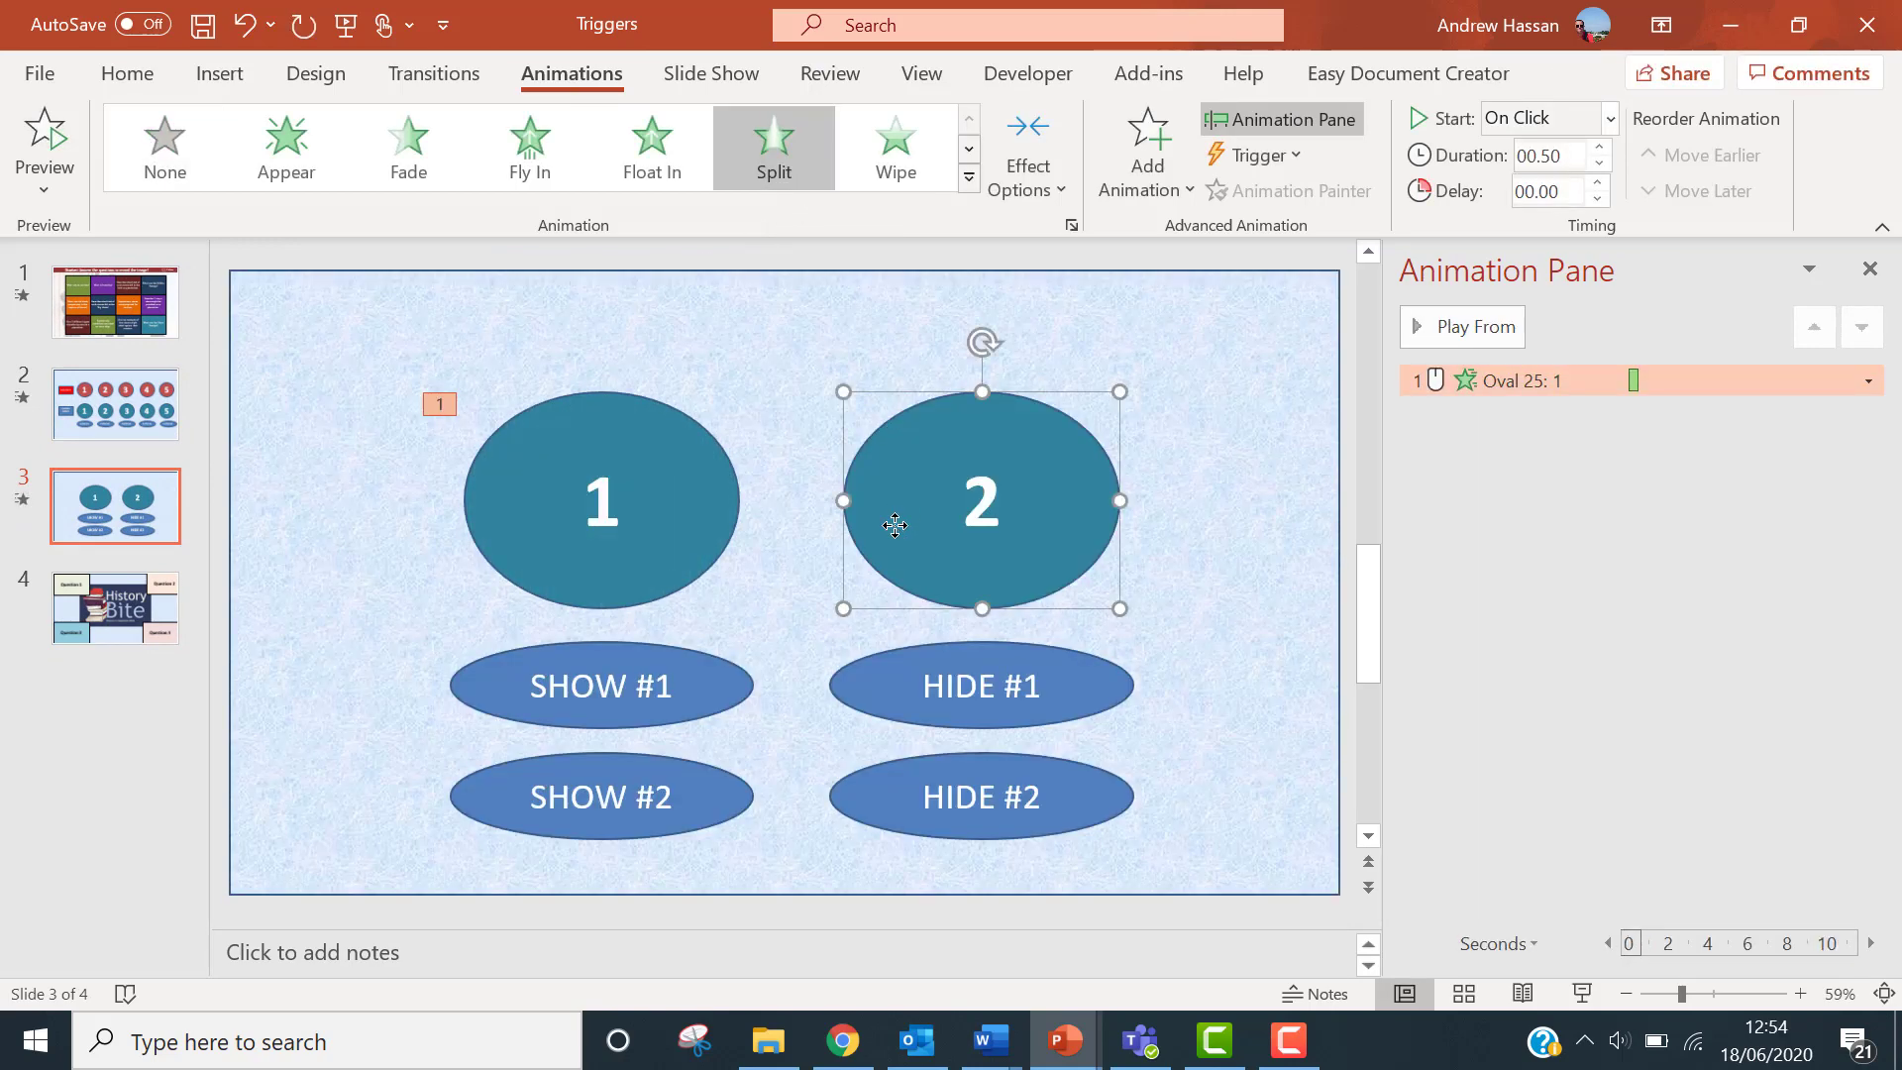
click(777, 159)
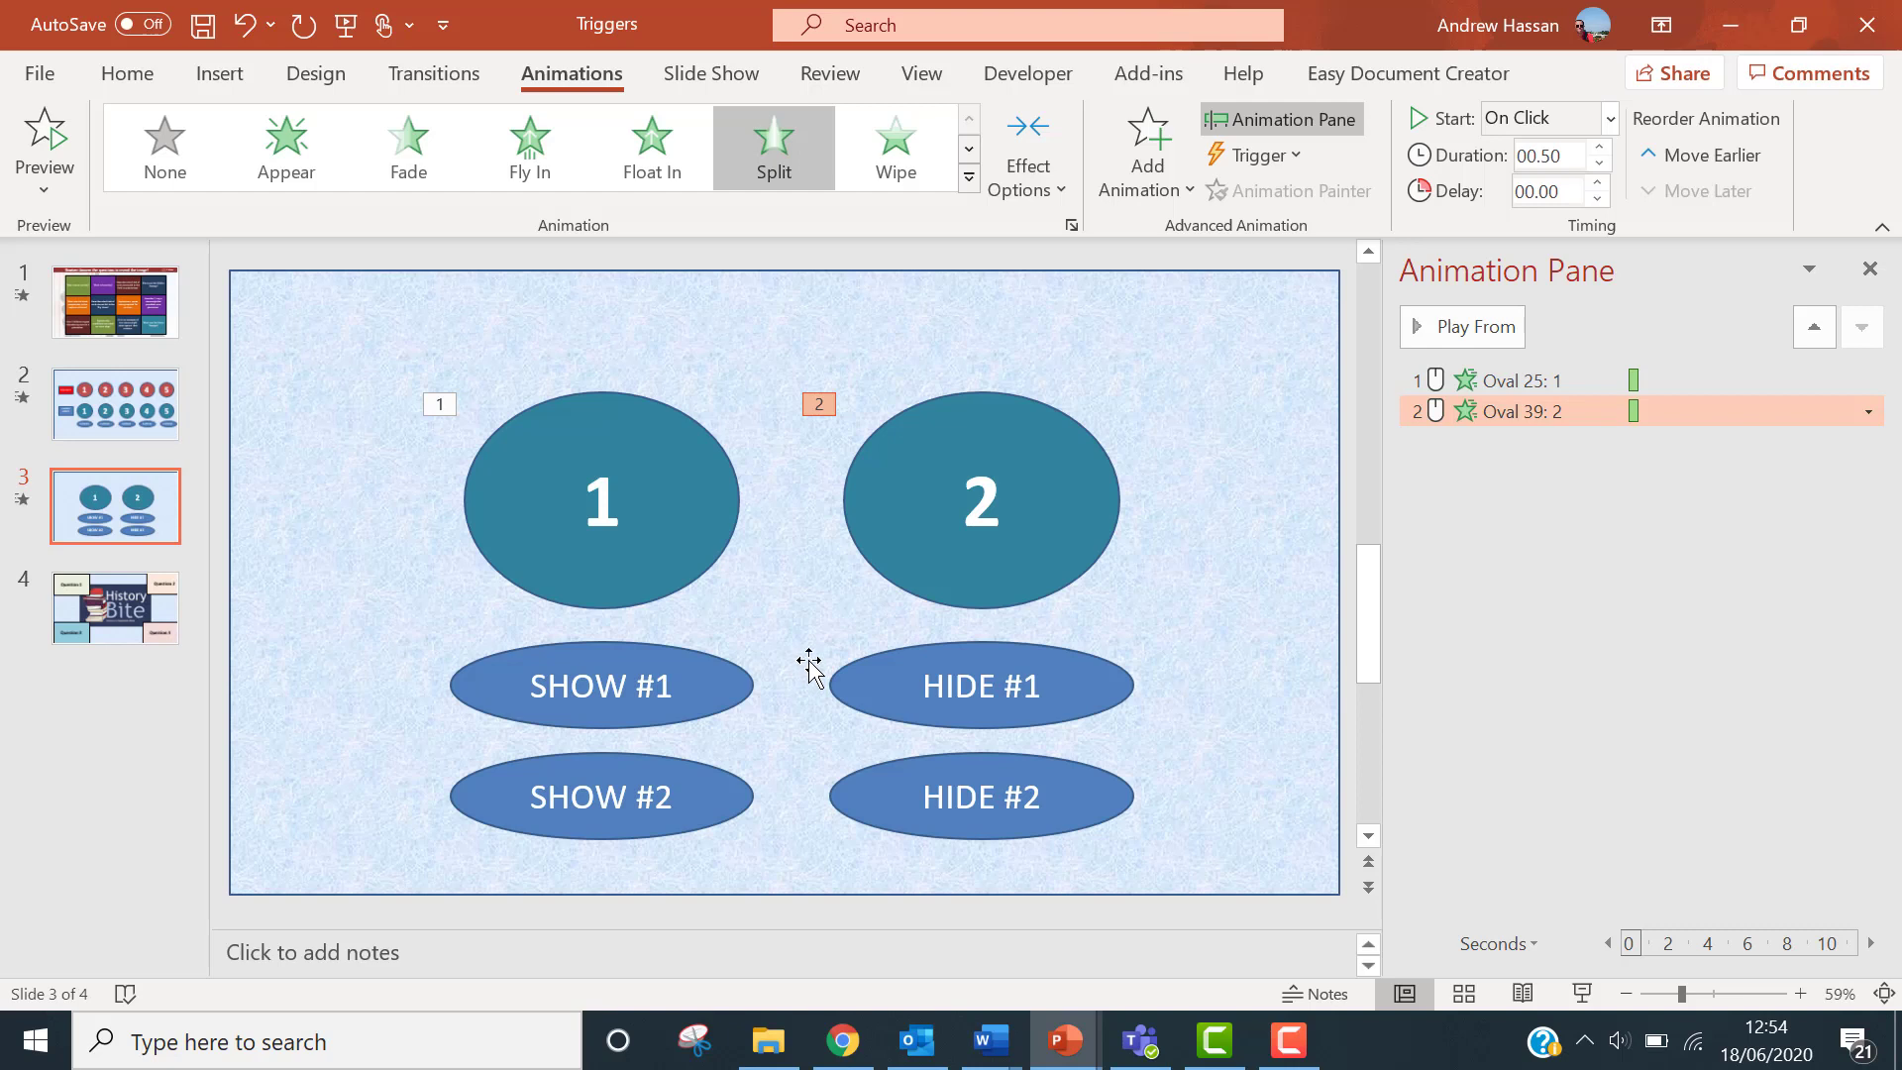
Set the Oval 25: 1 Split animation to start on click of Oval 7: SHOW #1
click(667, 562)
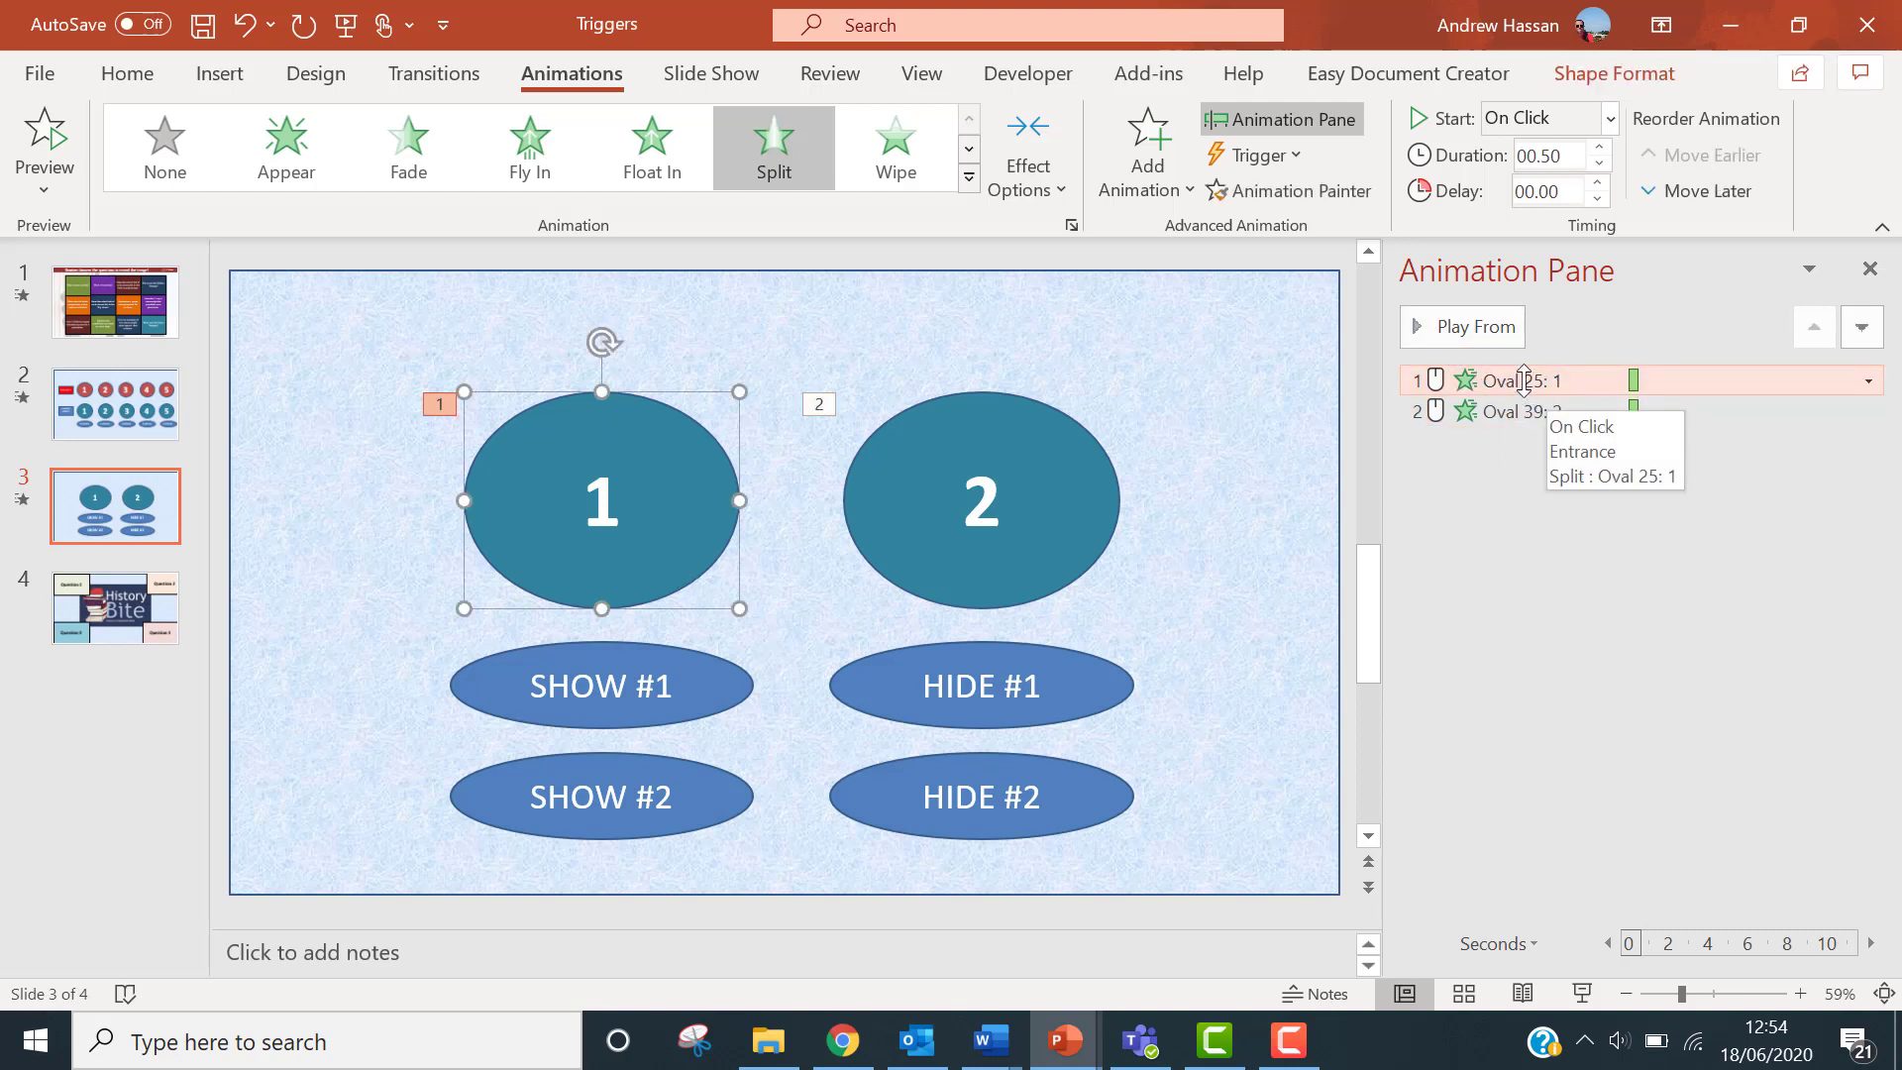
right_click(1524, 380)
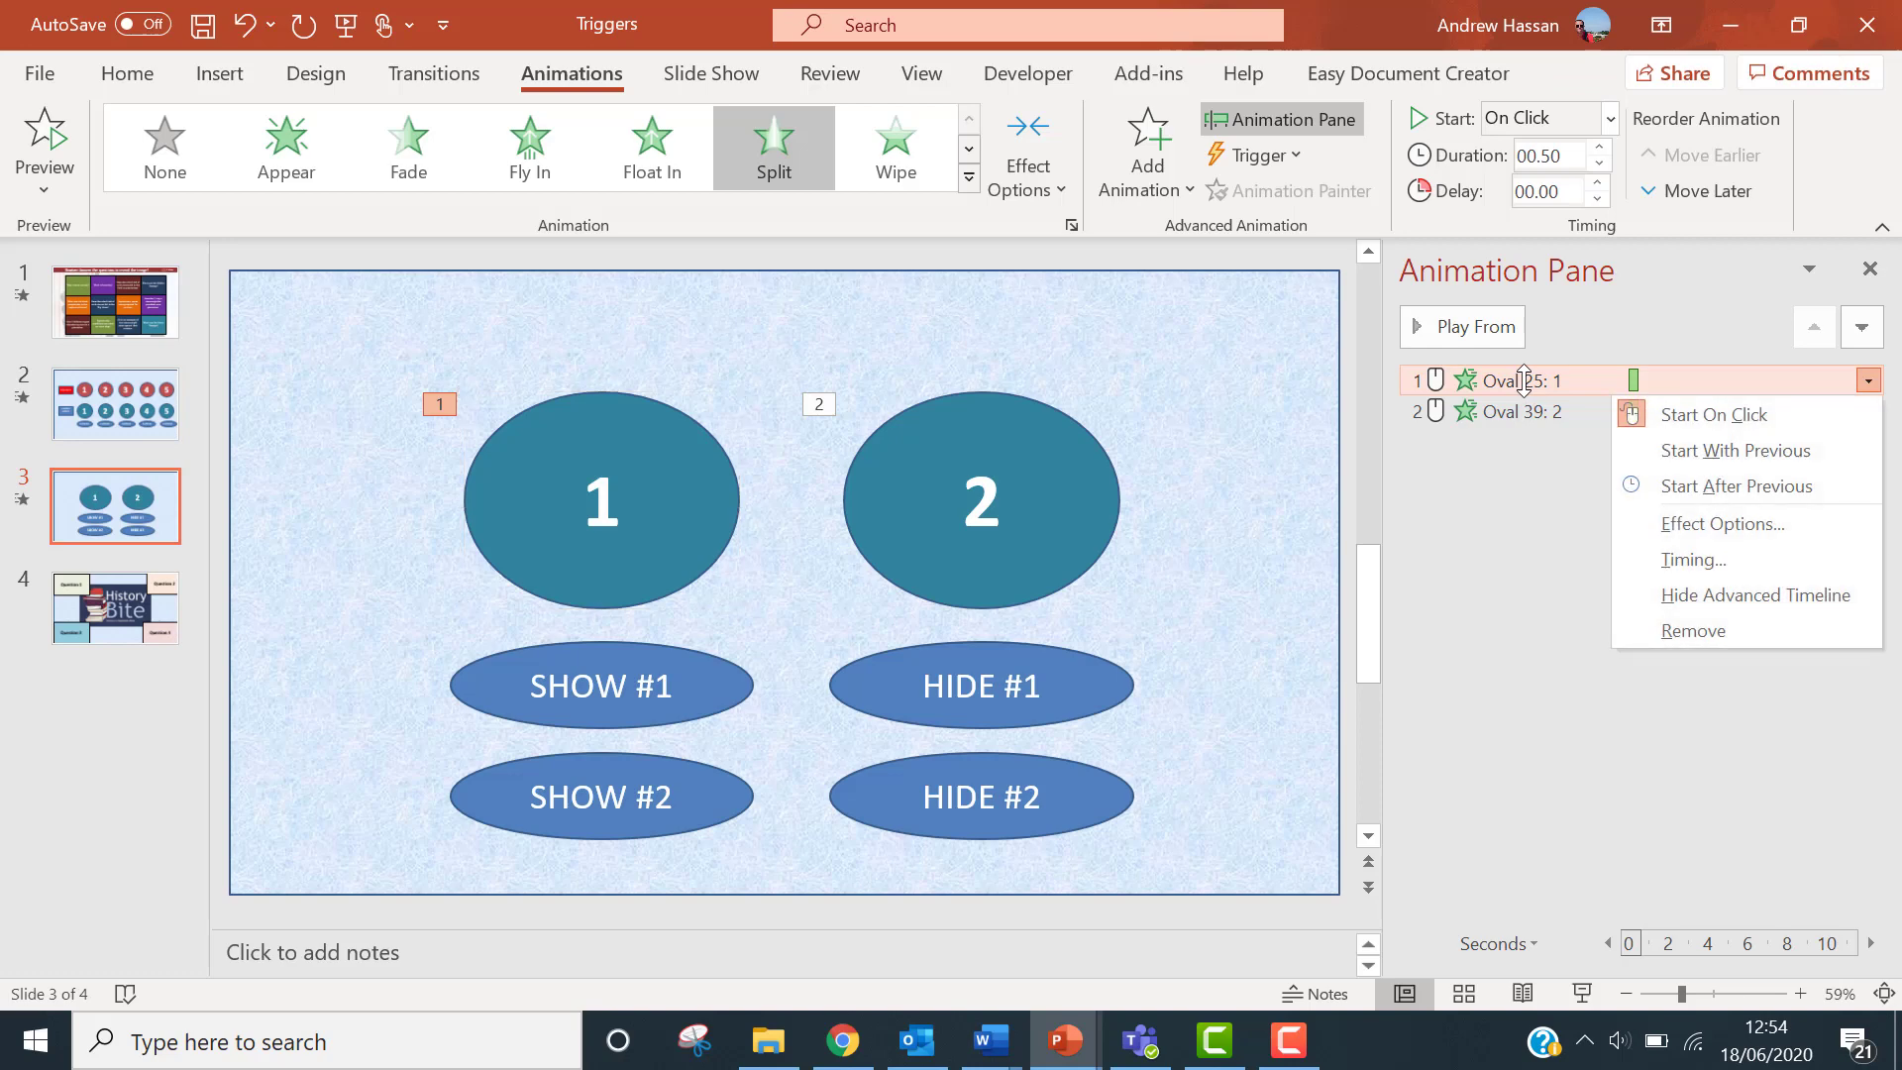
click(1690, 559)
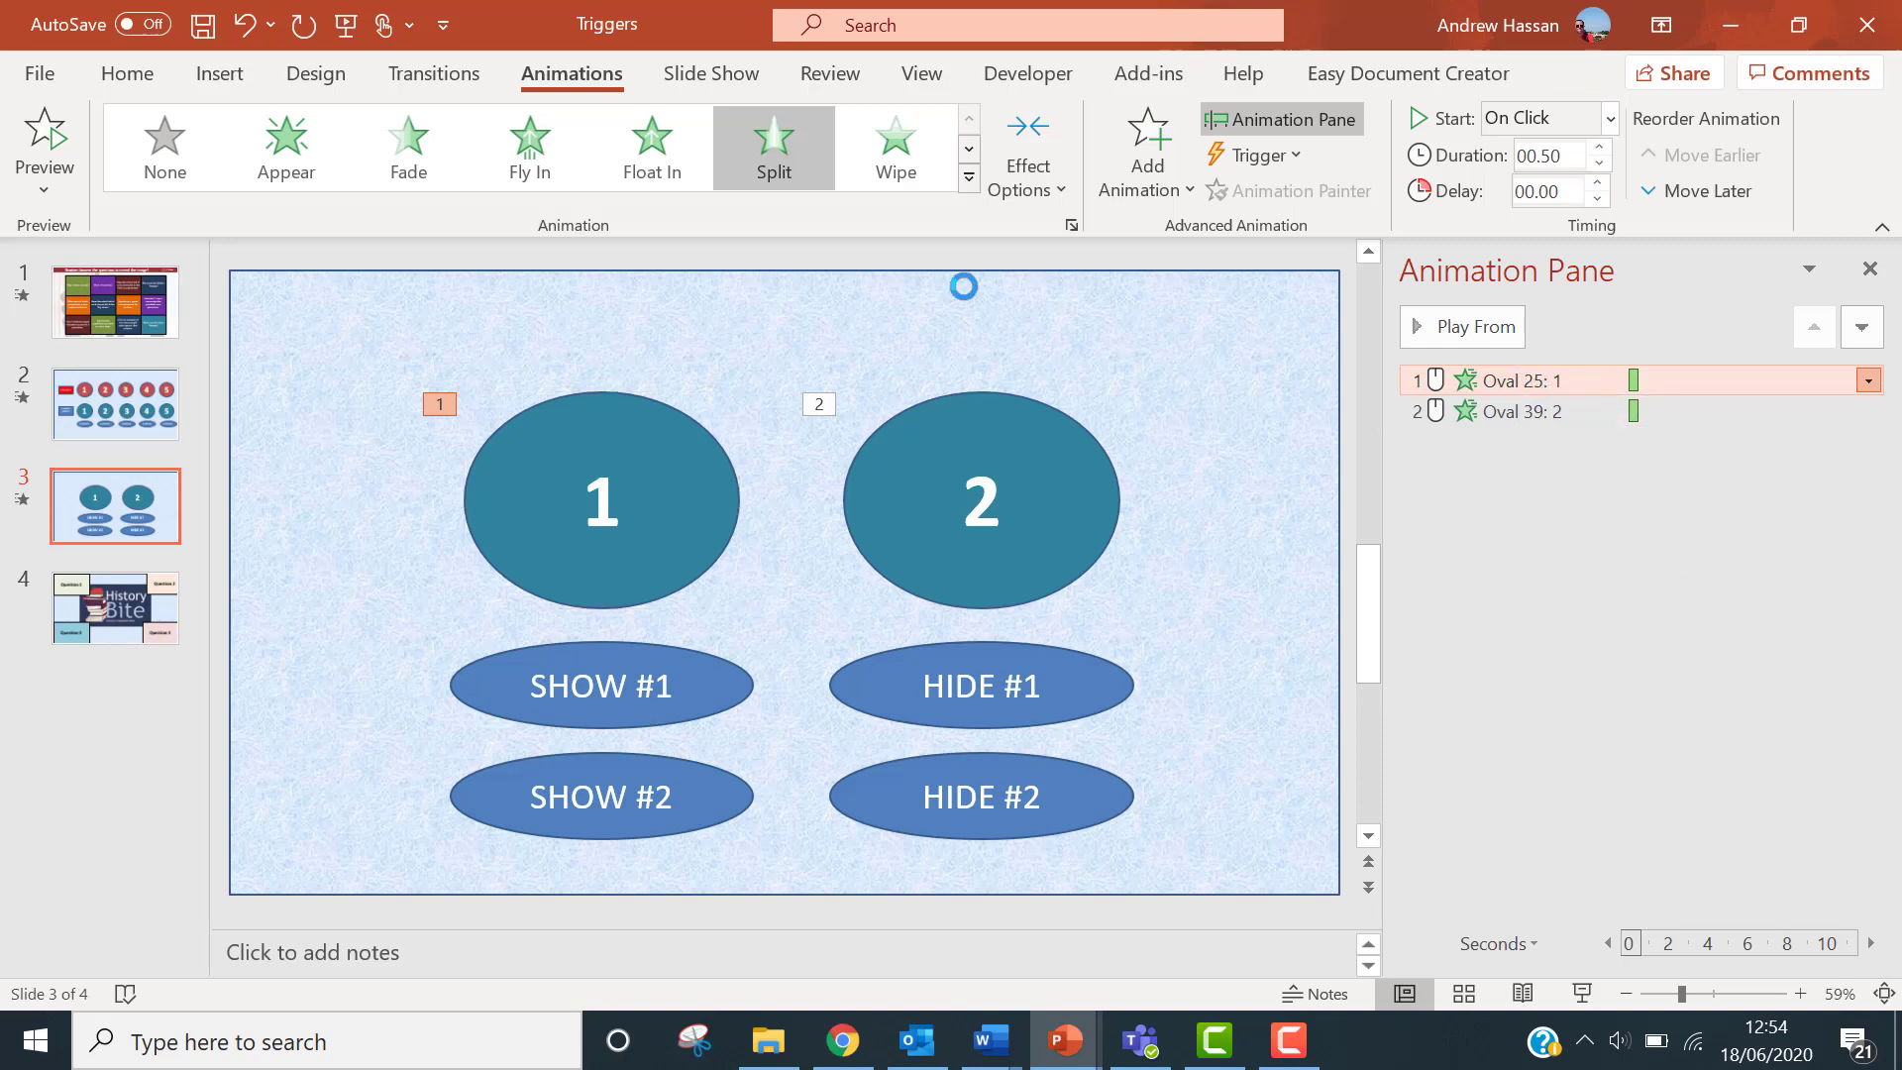
drag(985, 99, 1186, 207)
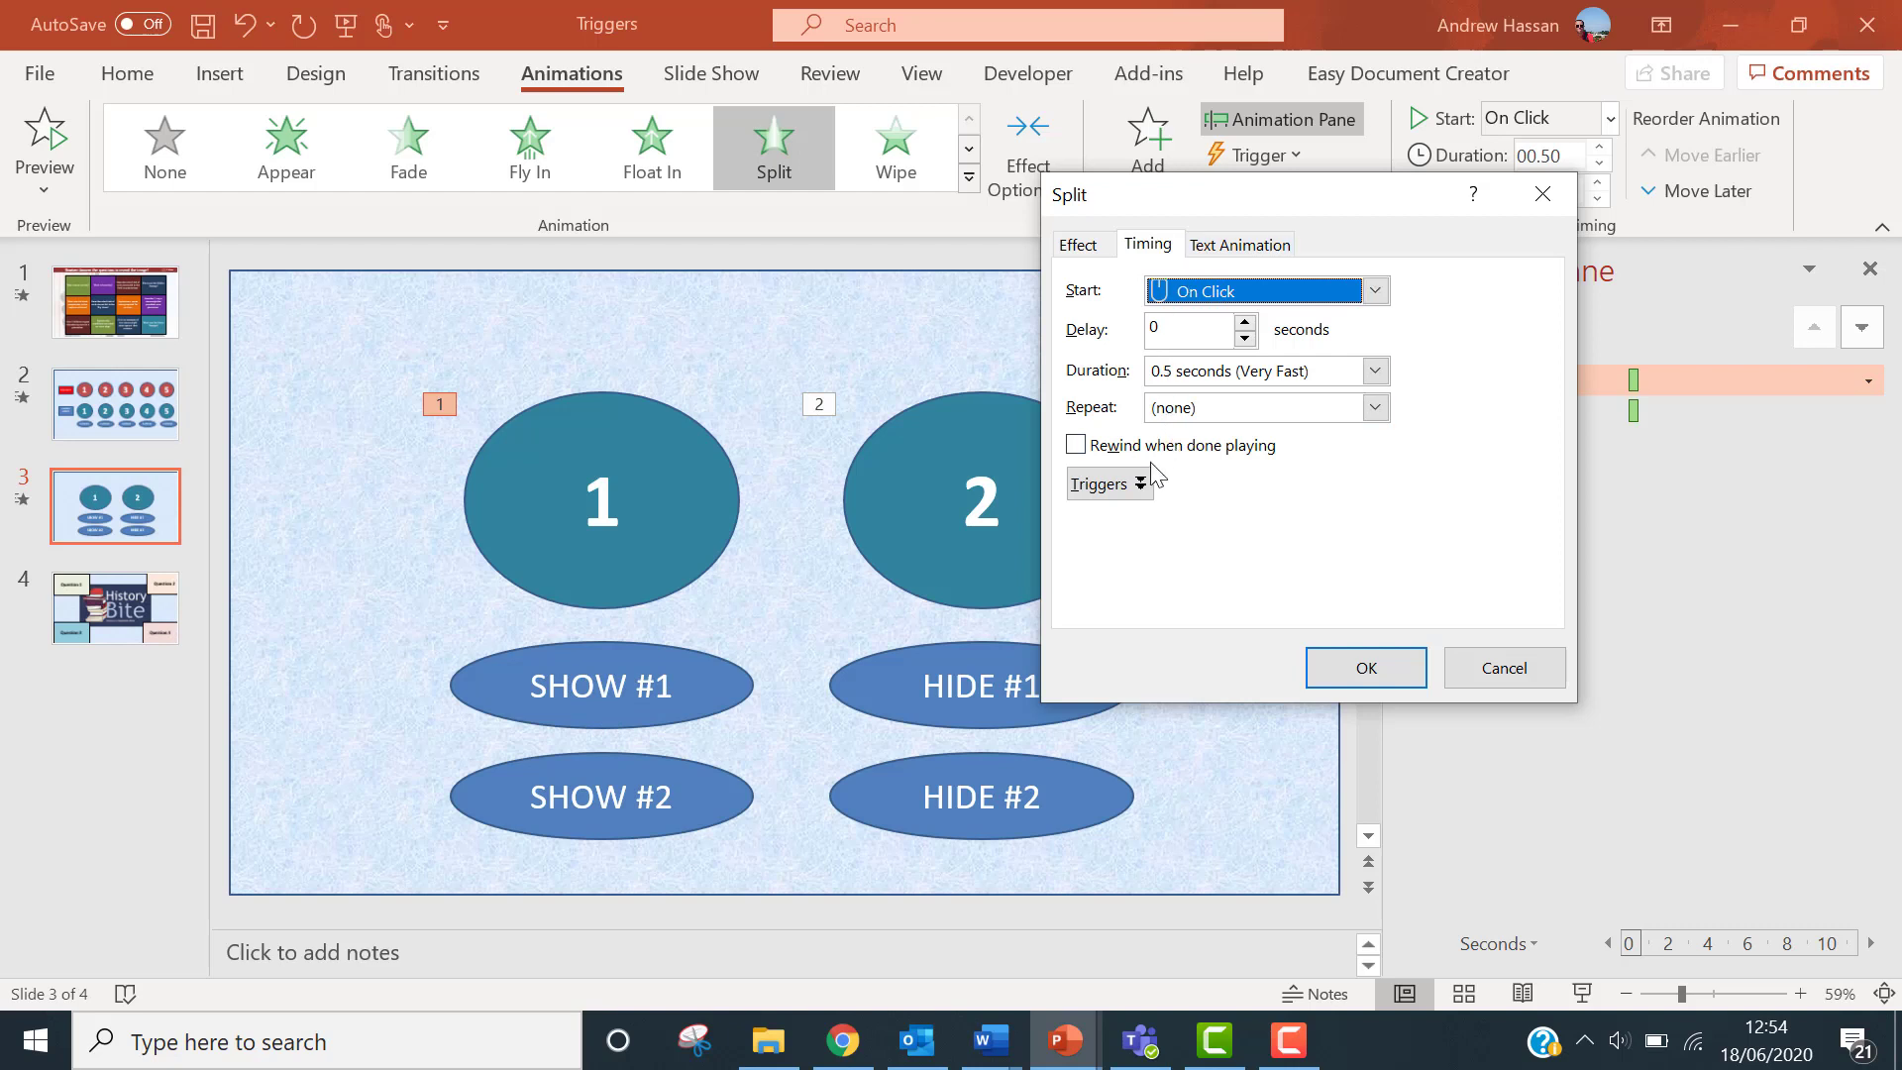
click(1127, 495)
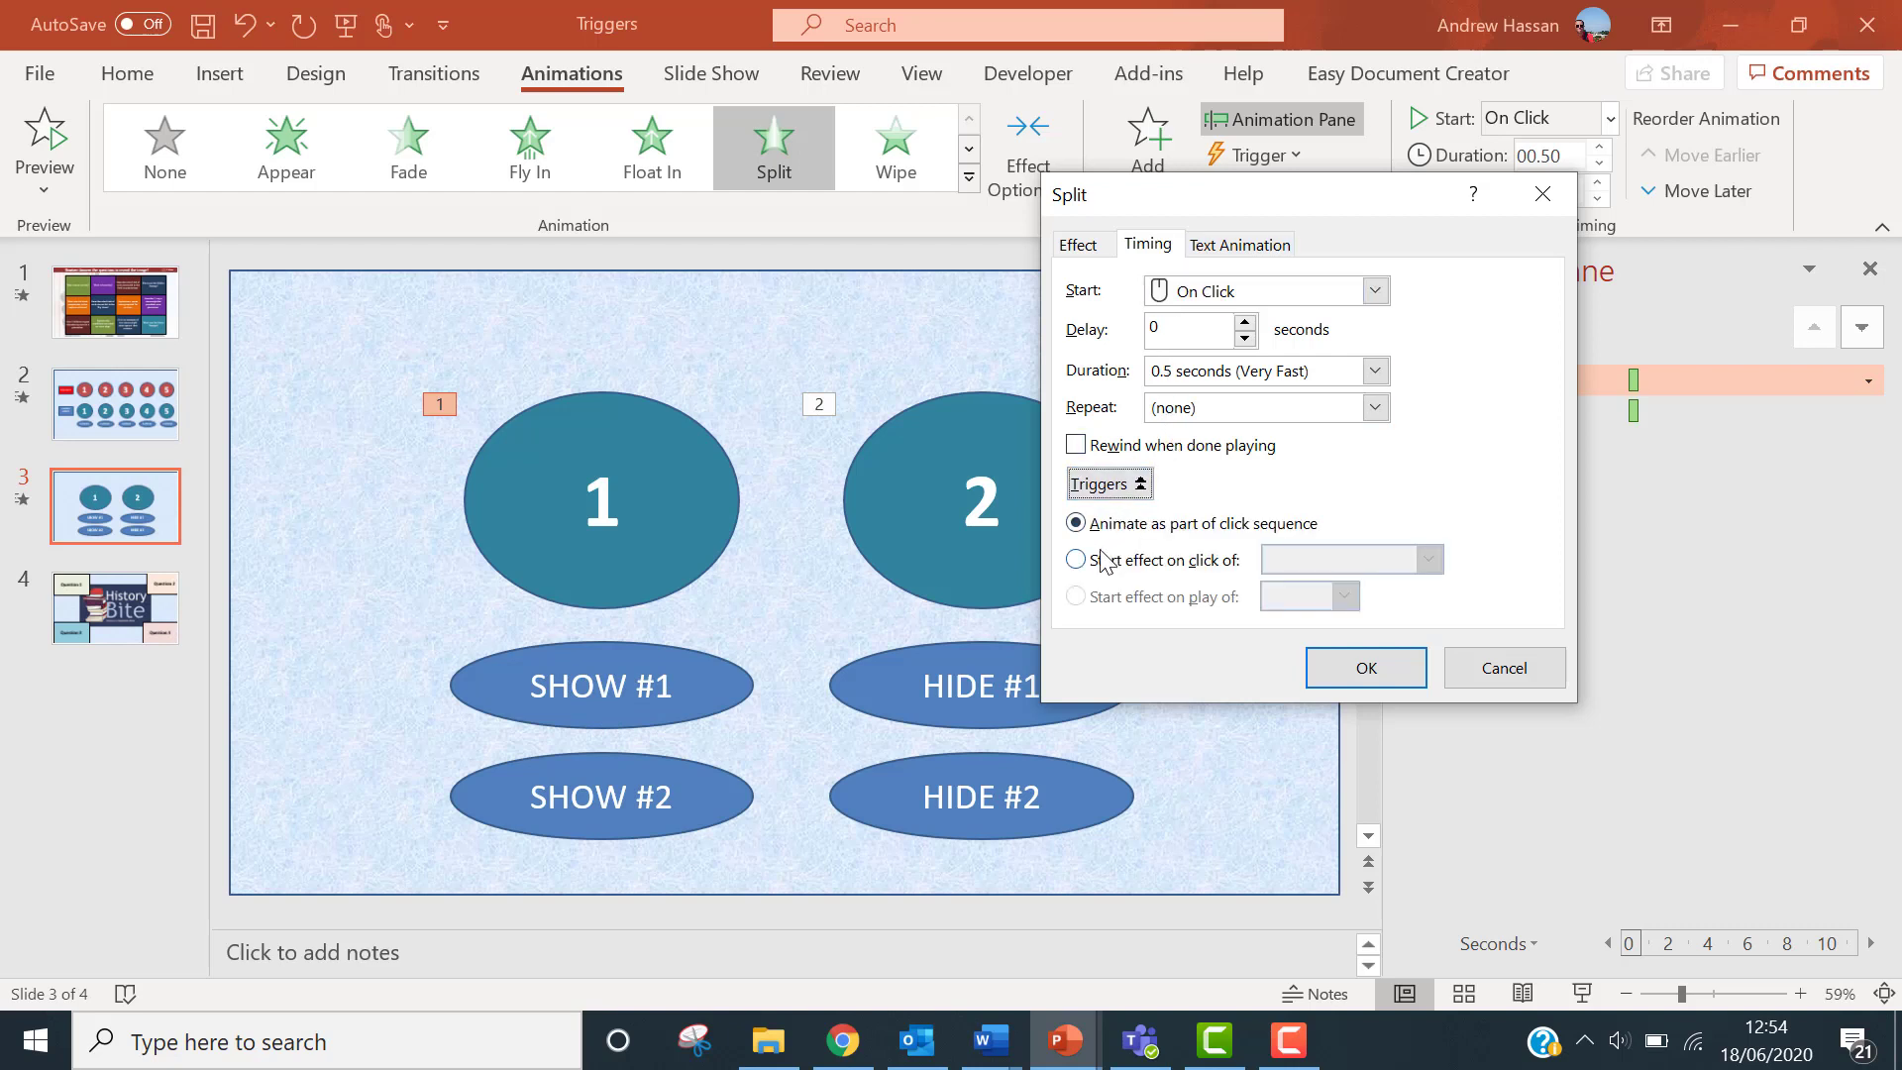
click(1077, 561)
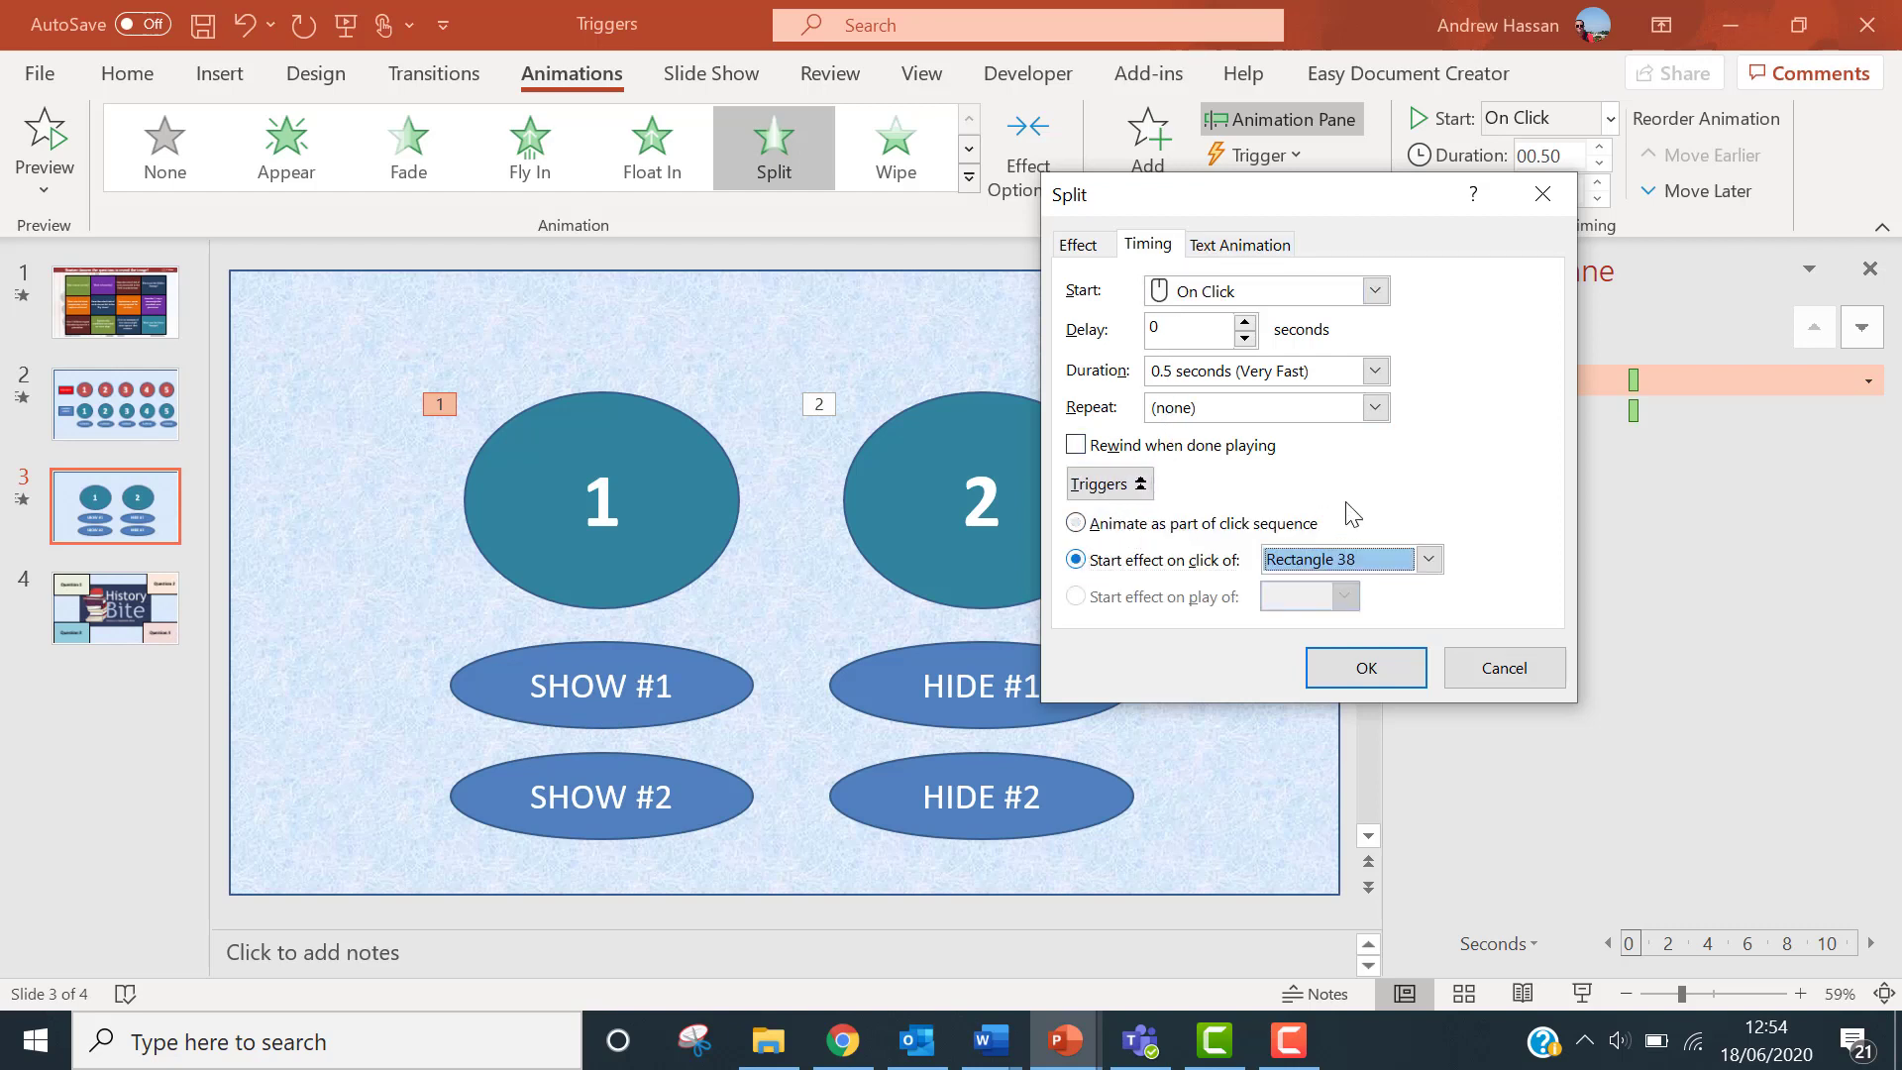
click(1333, 561)
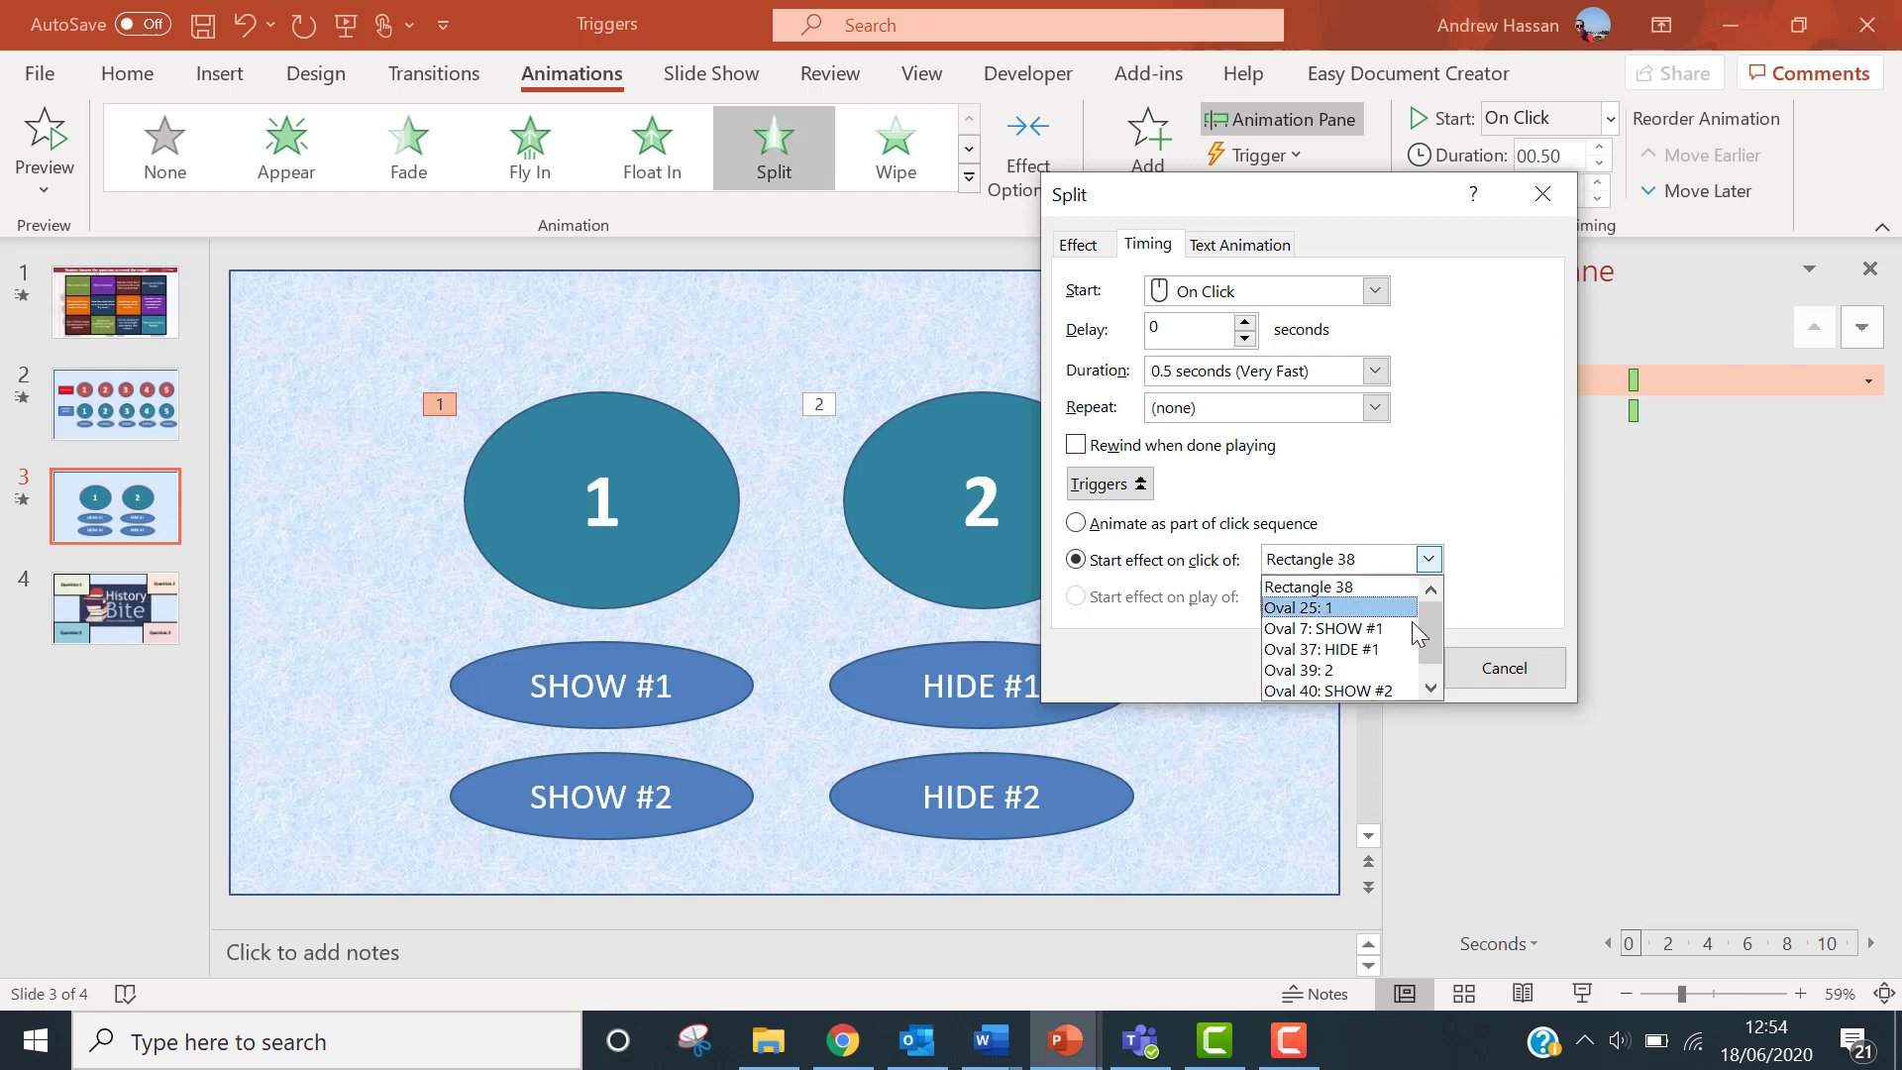
drag(1427, 635, 1430, 650)
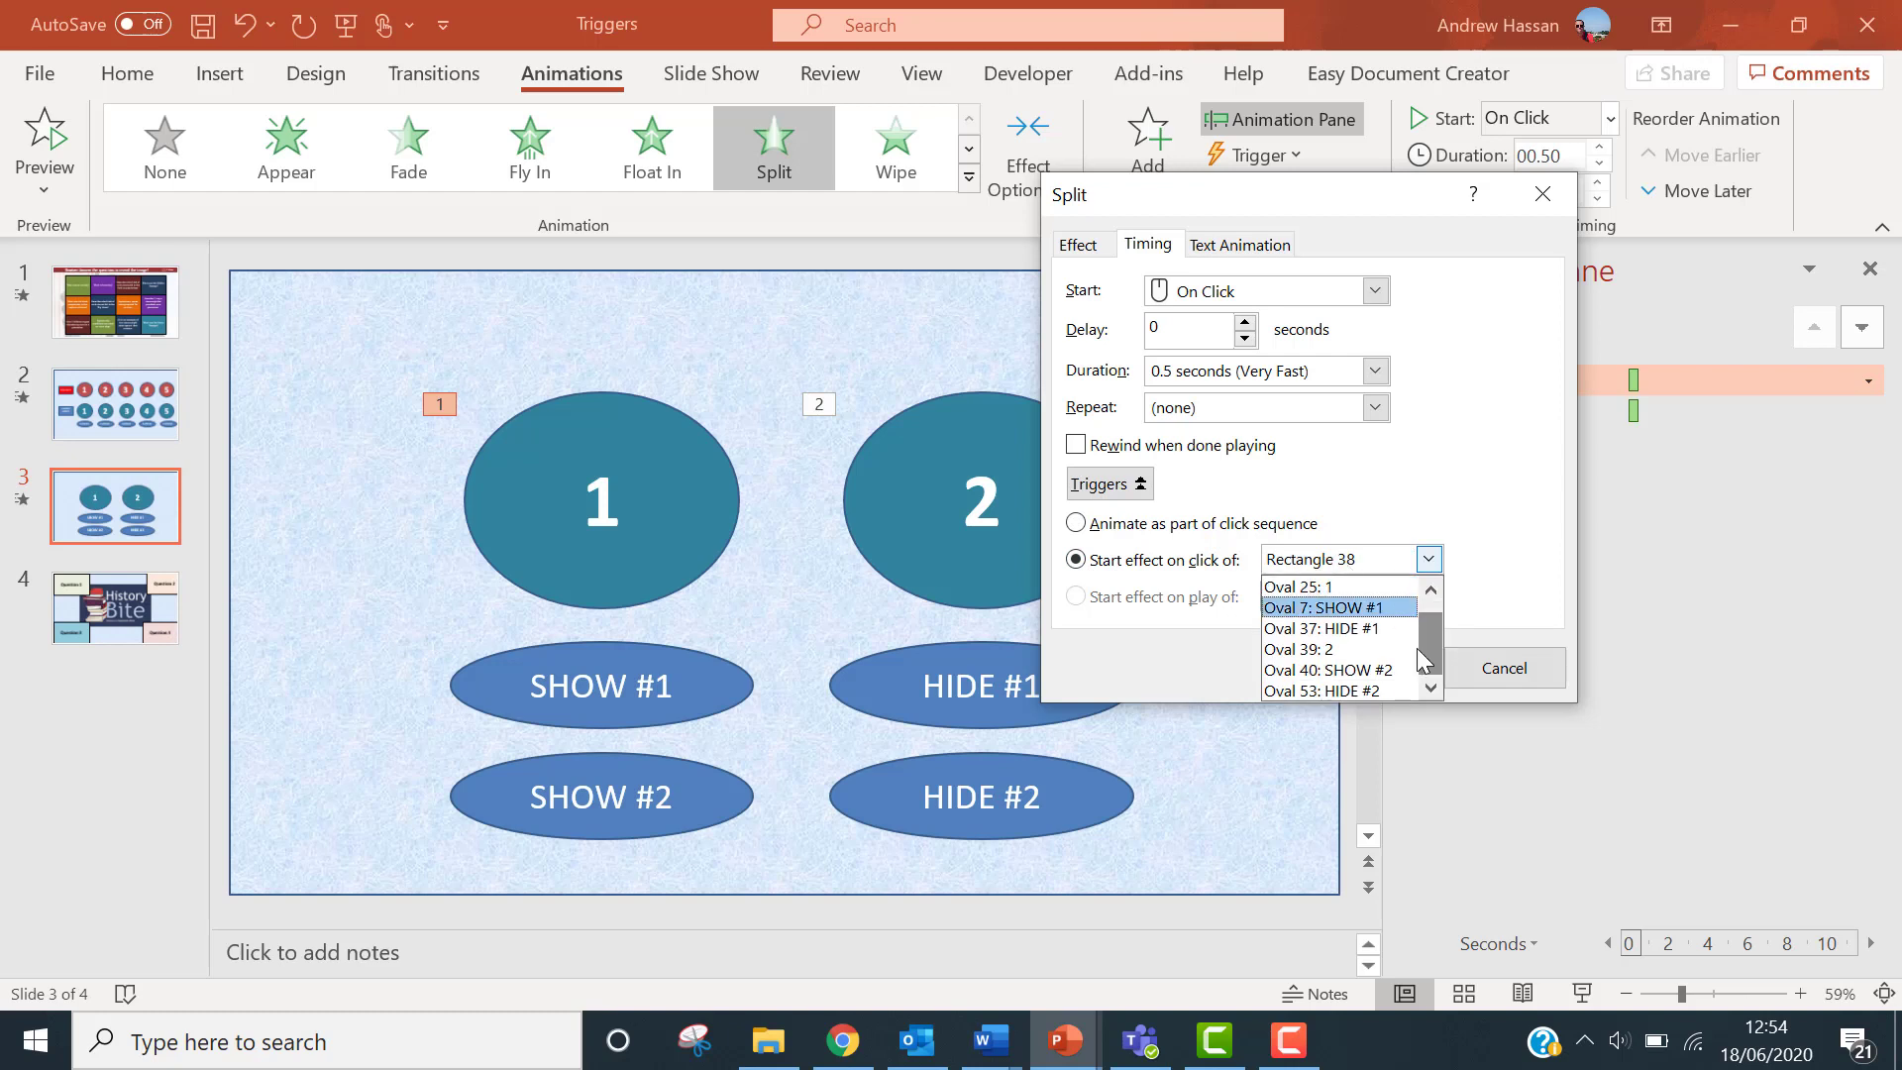
click(1325, 609)
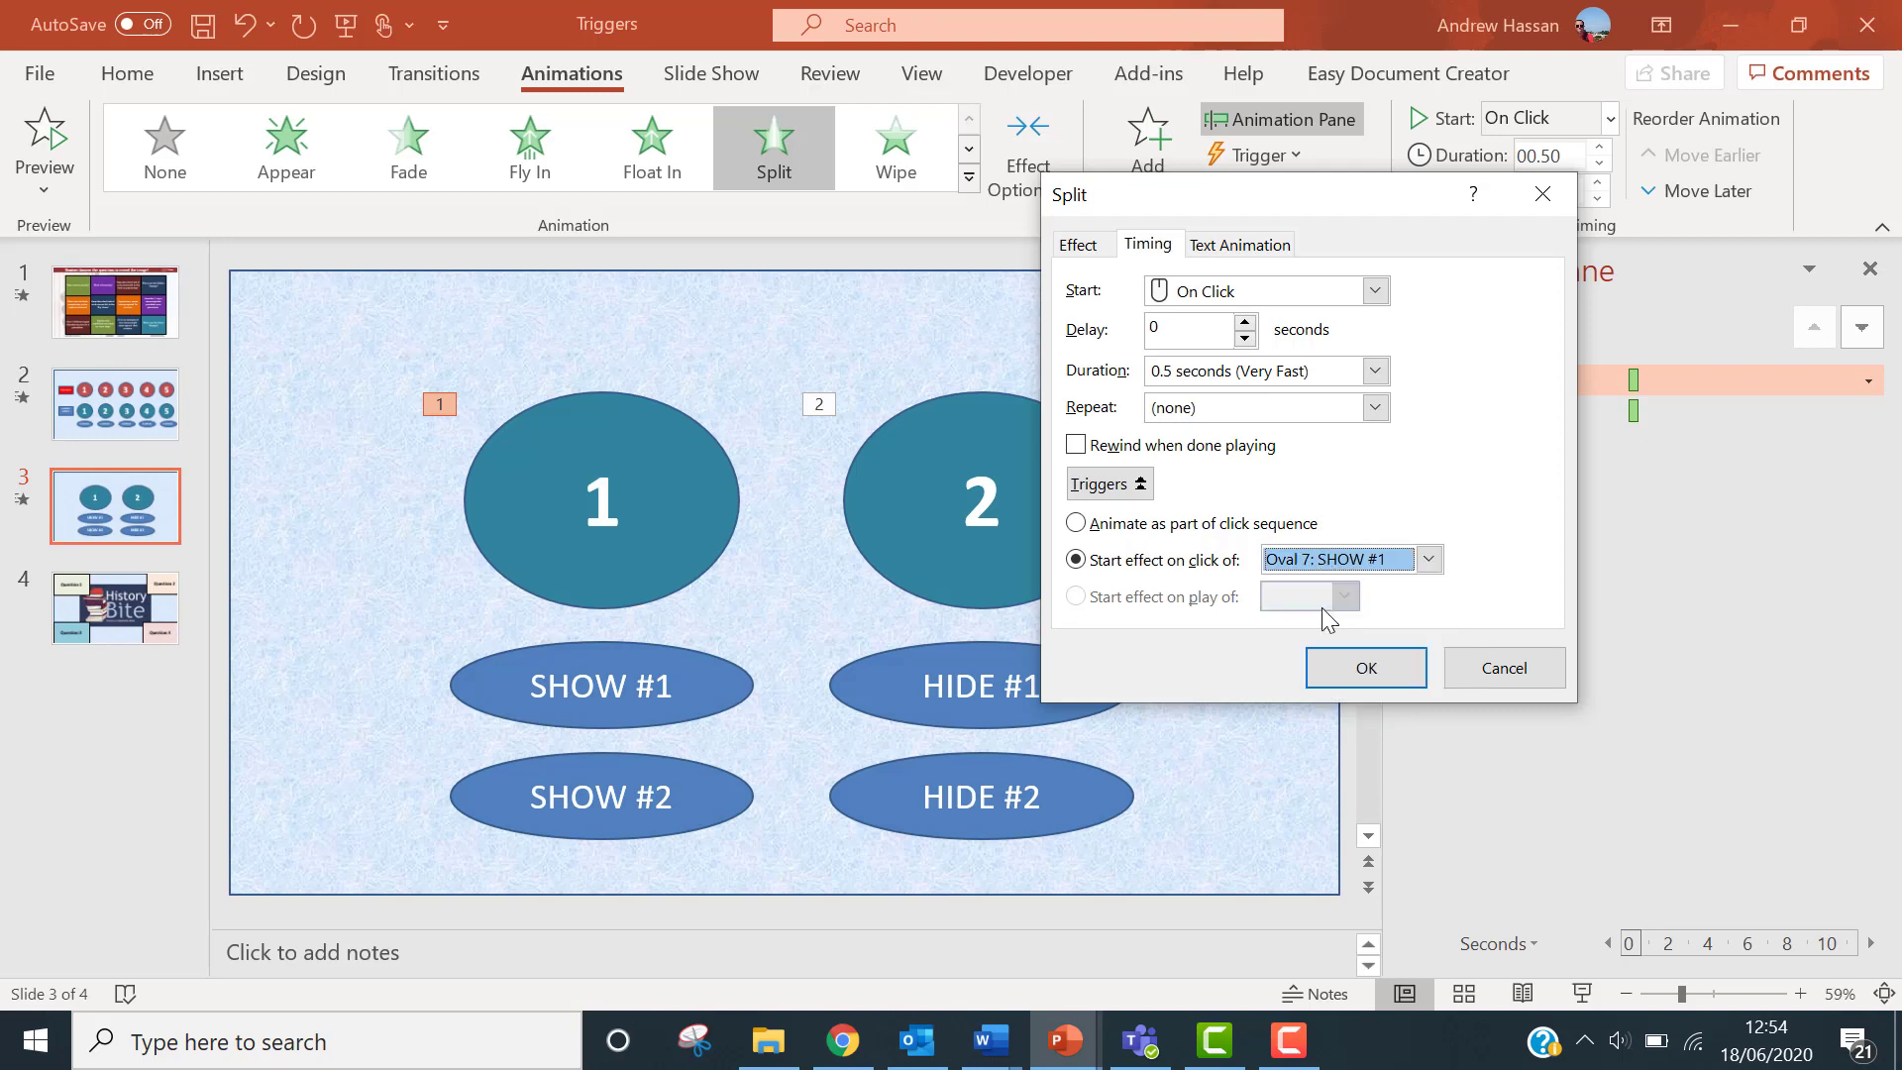
click(1352, 664)
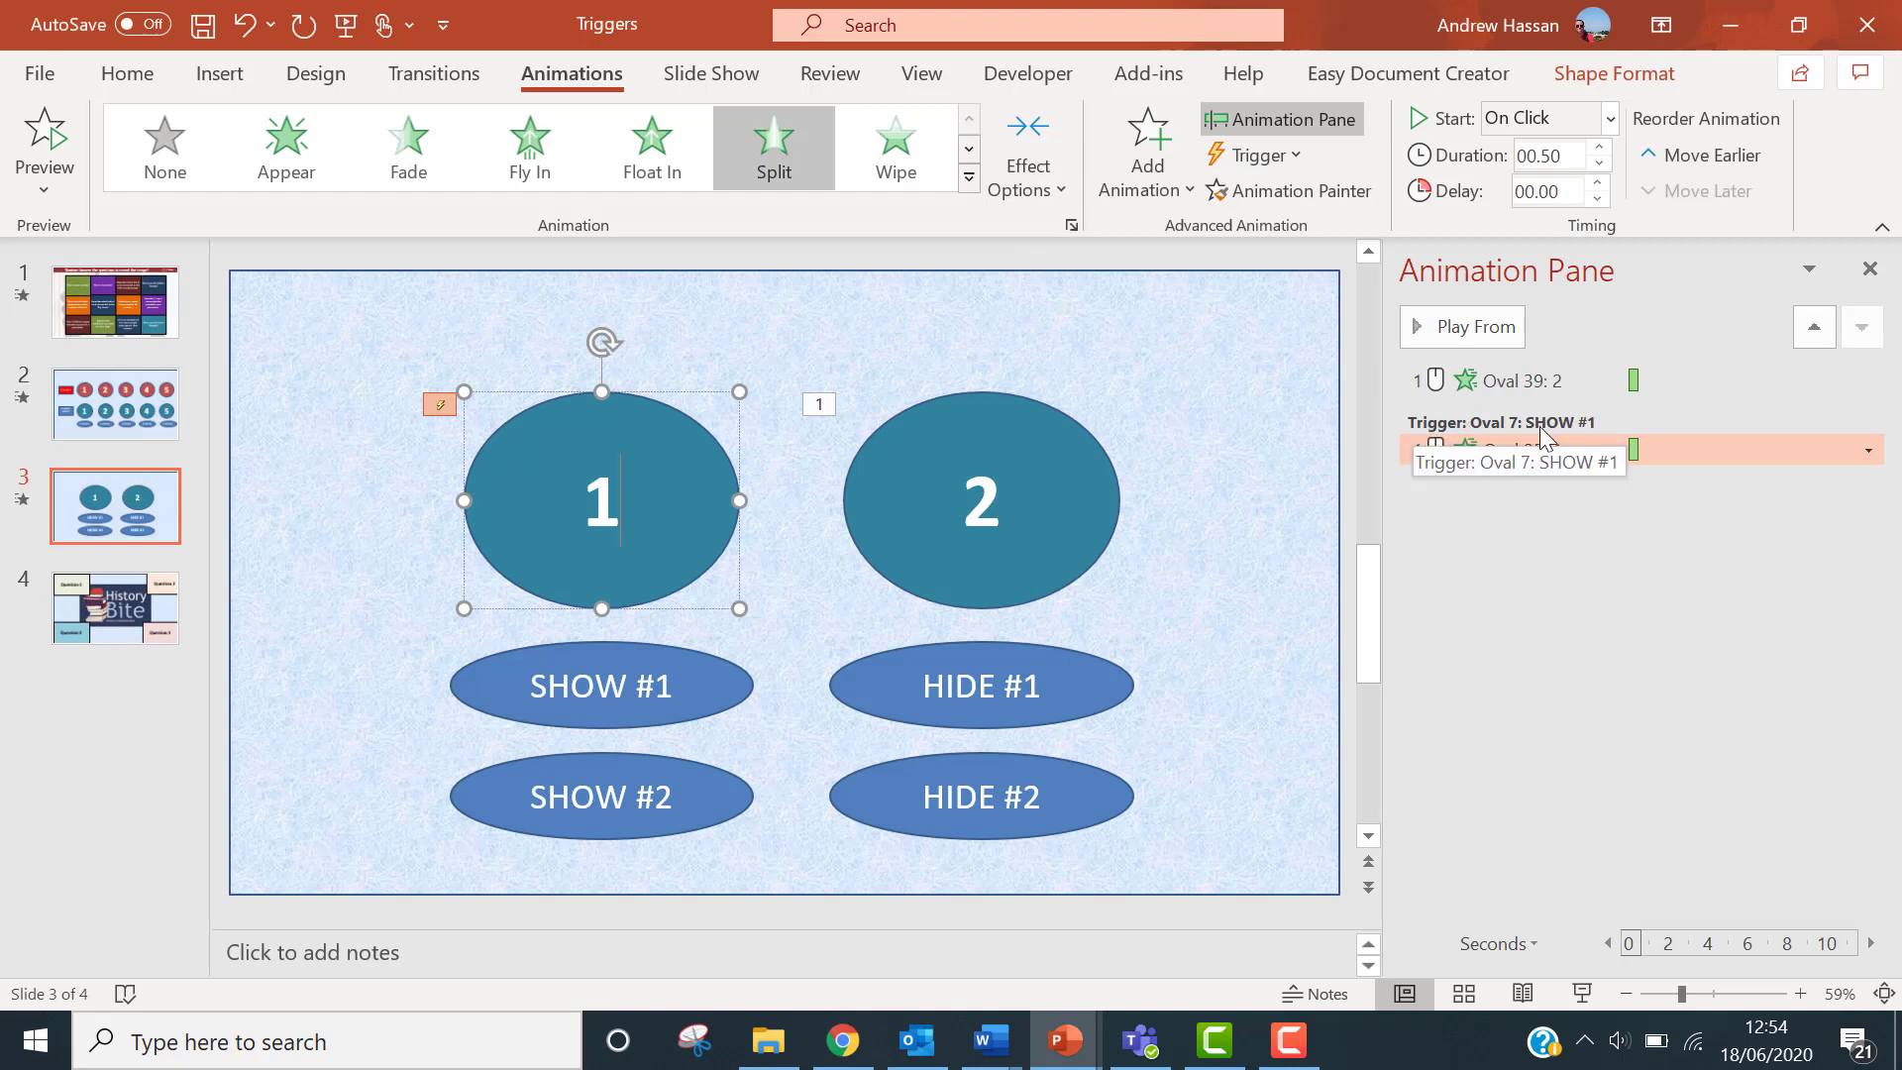
Set the Oval 39: 2 Split animation to start on click of Oval 40: SHOW #2
click(1090, 493)
right_click(1496, 380)
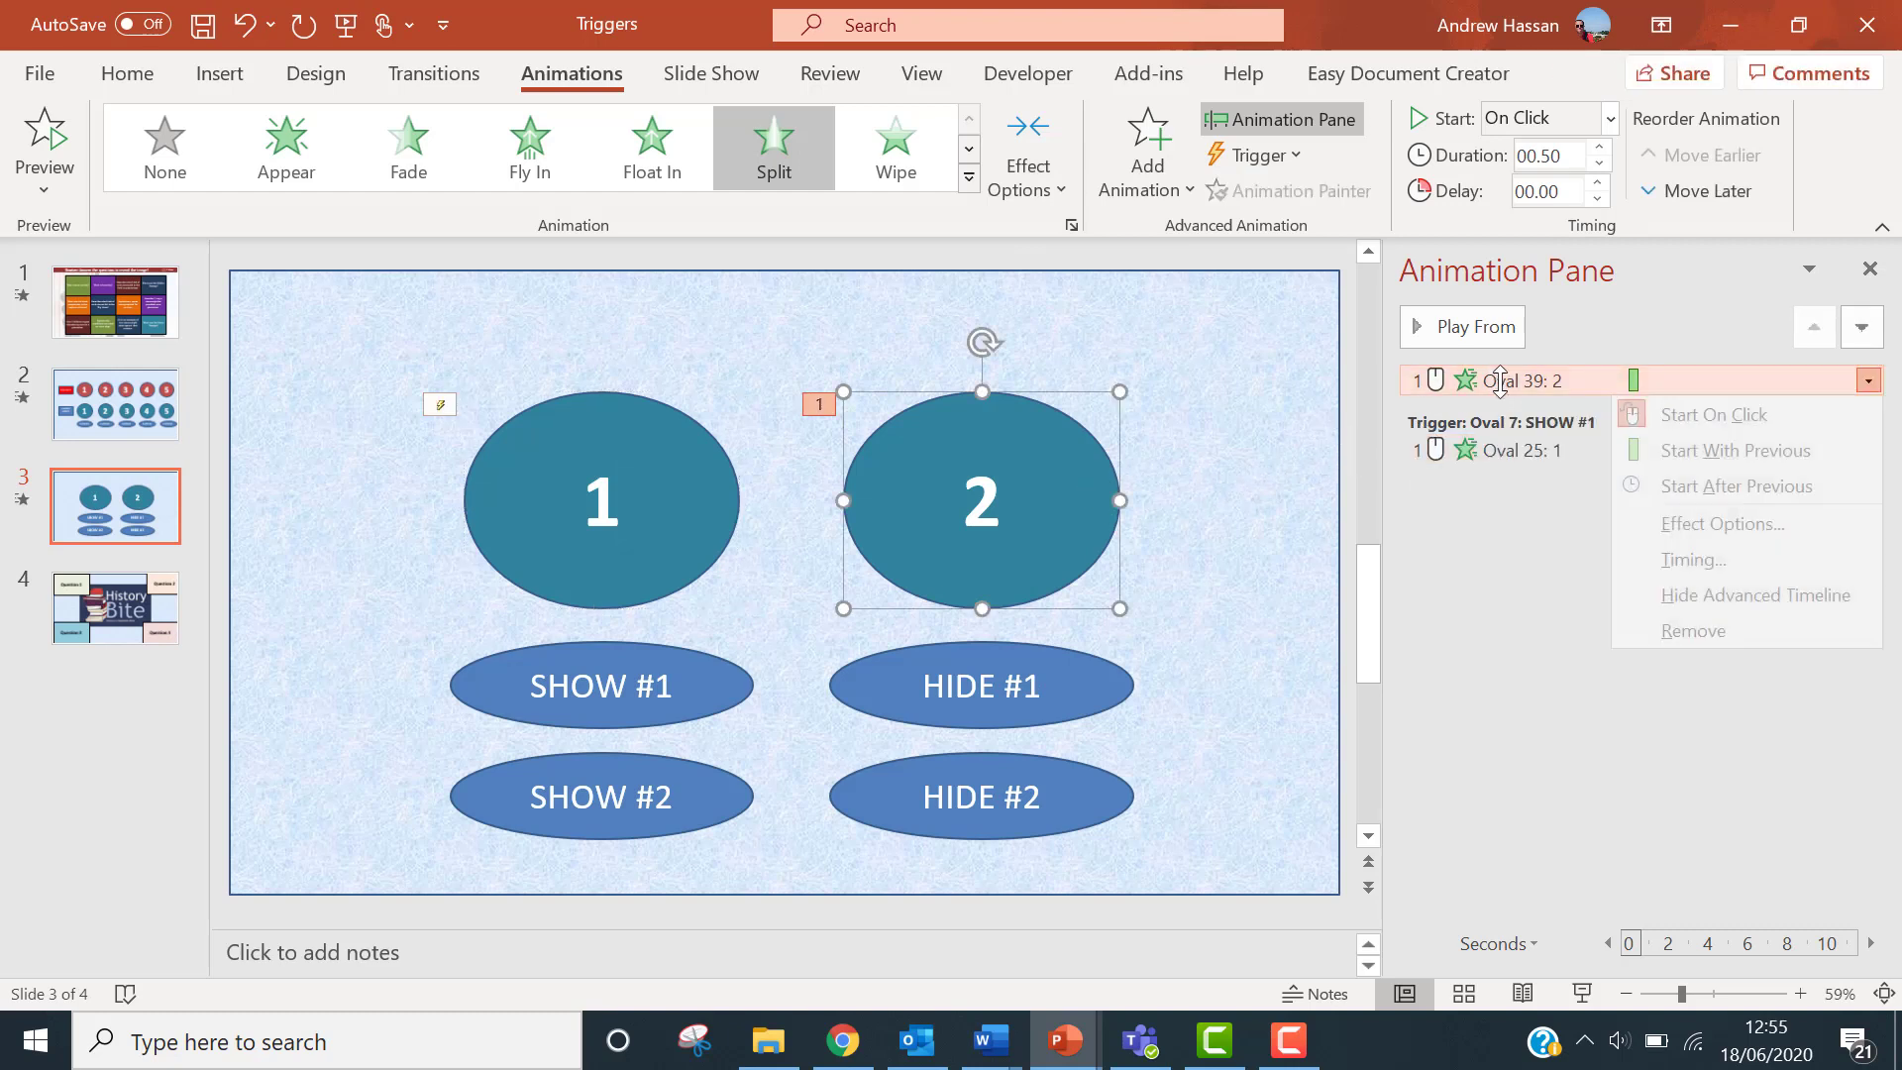
click(1684, 560)
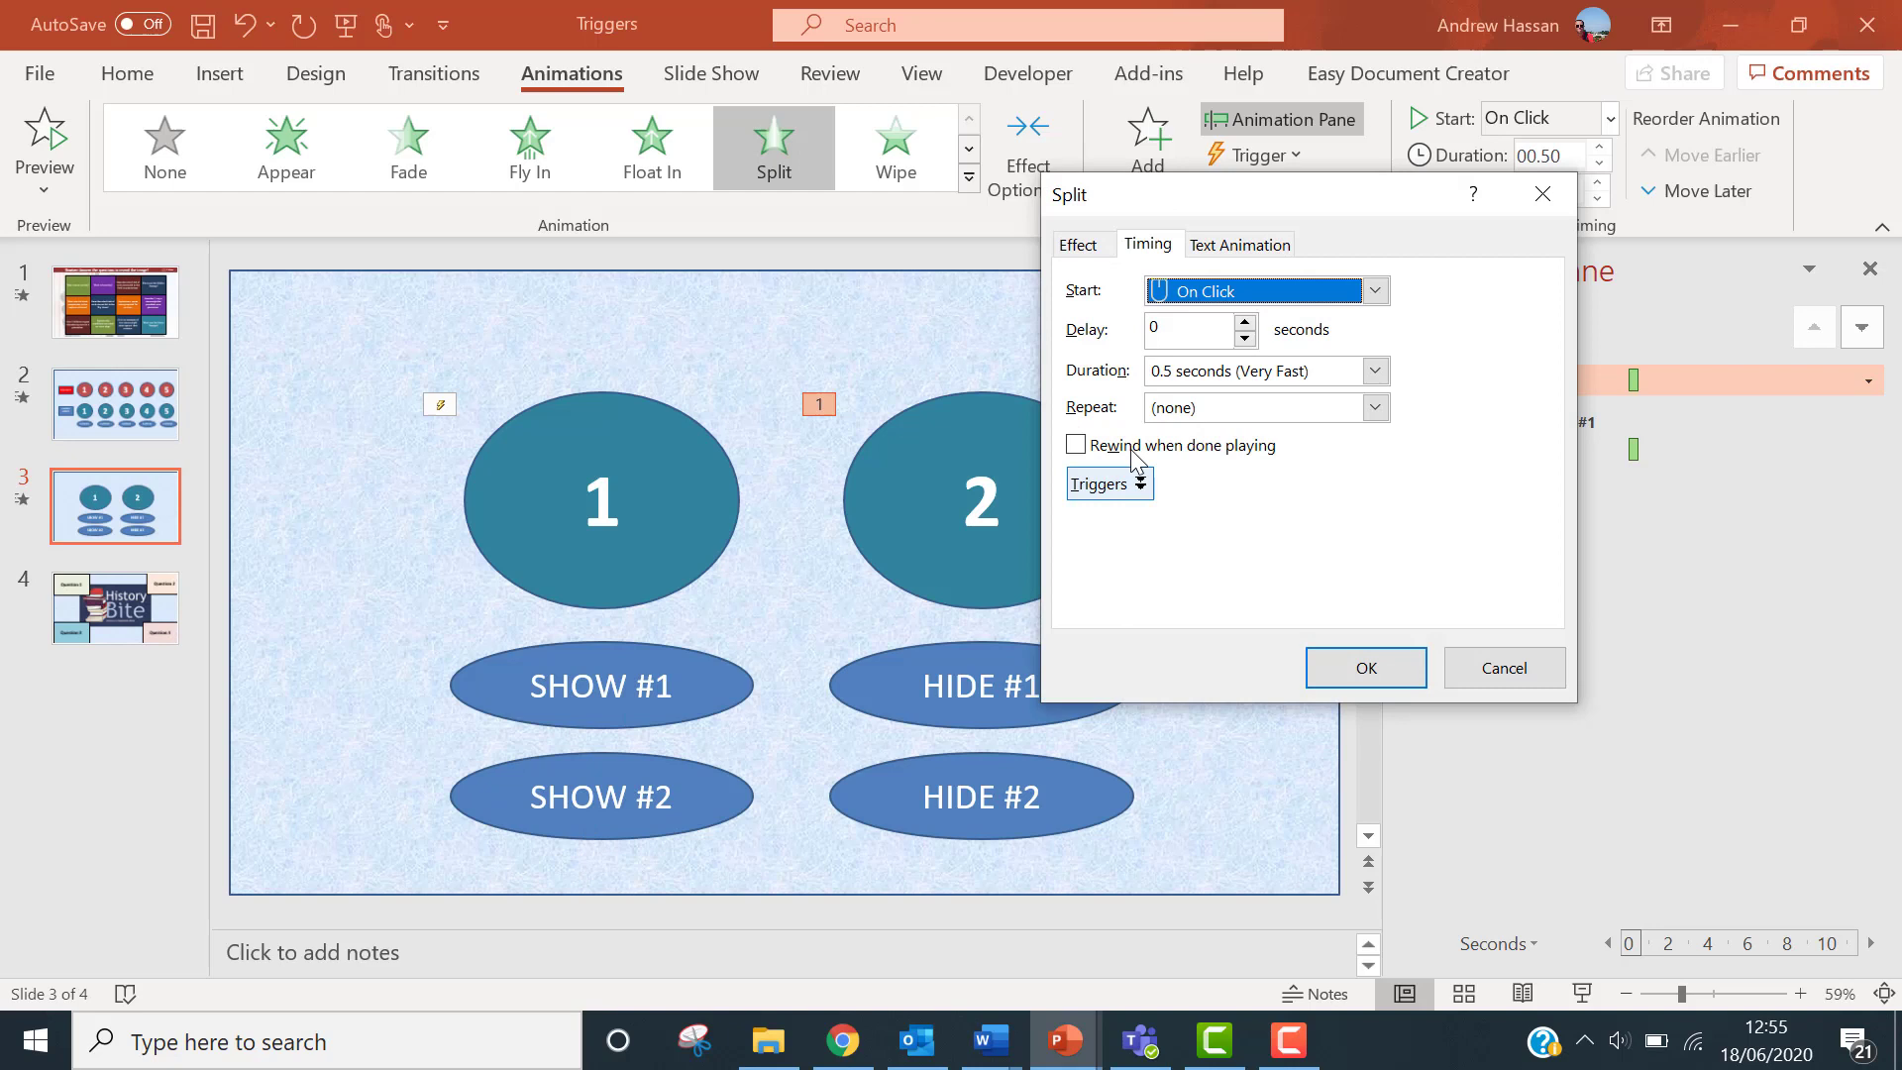
click(1123, 491)
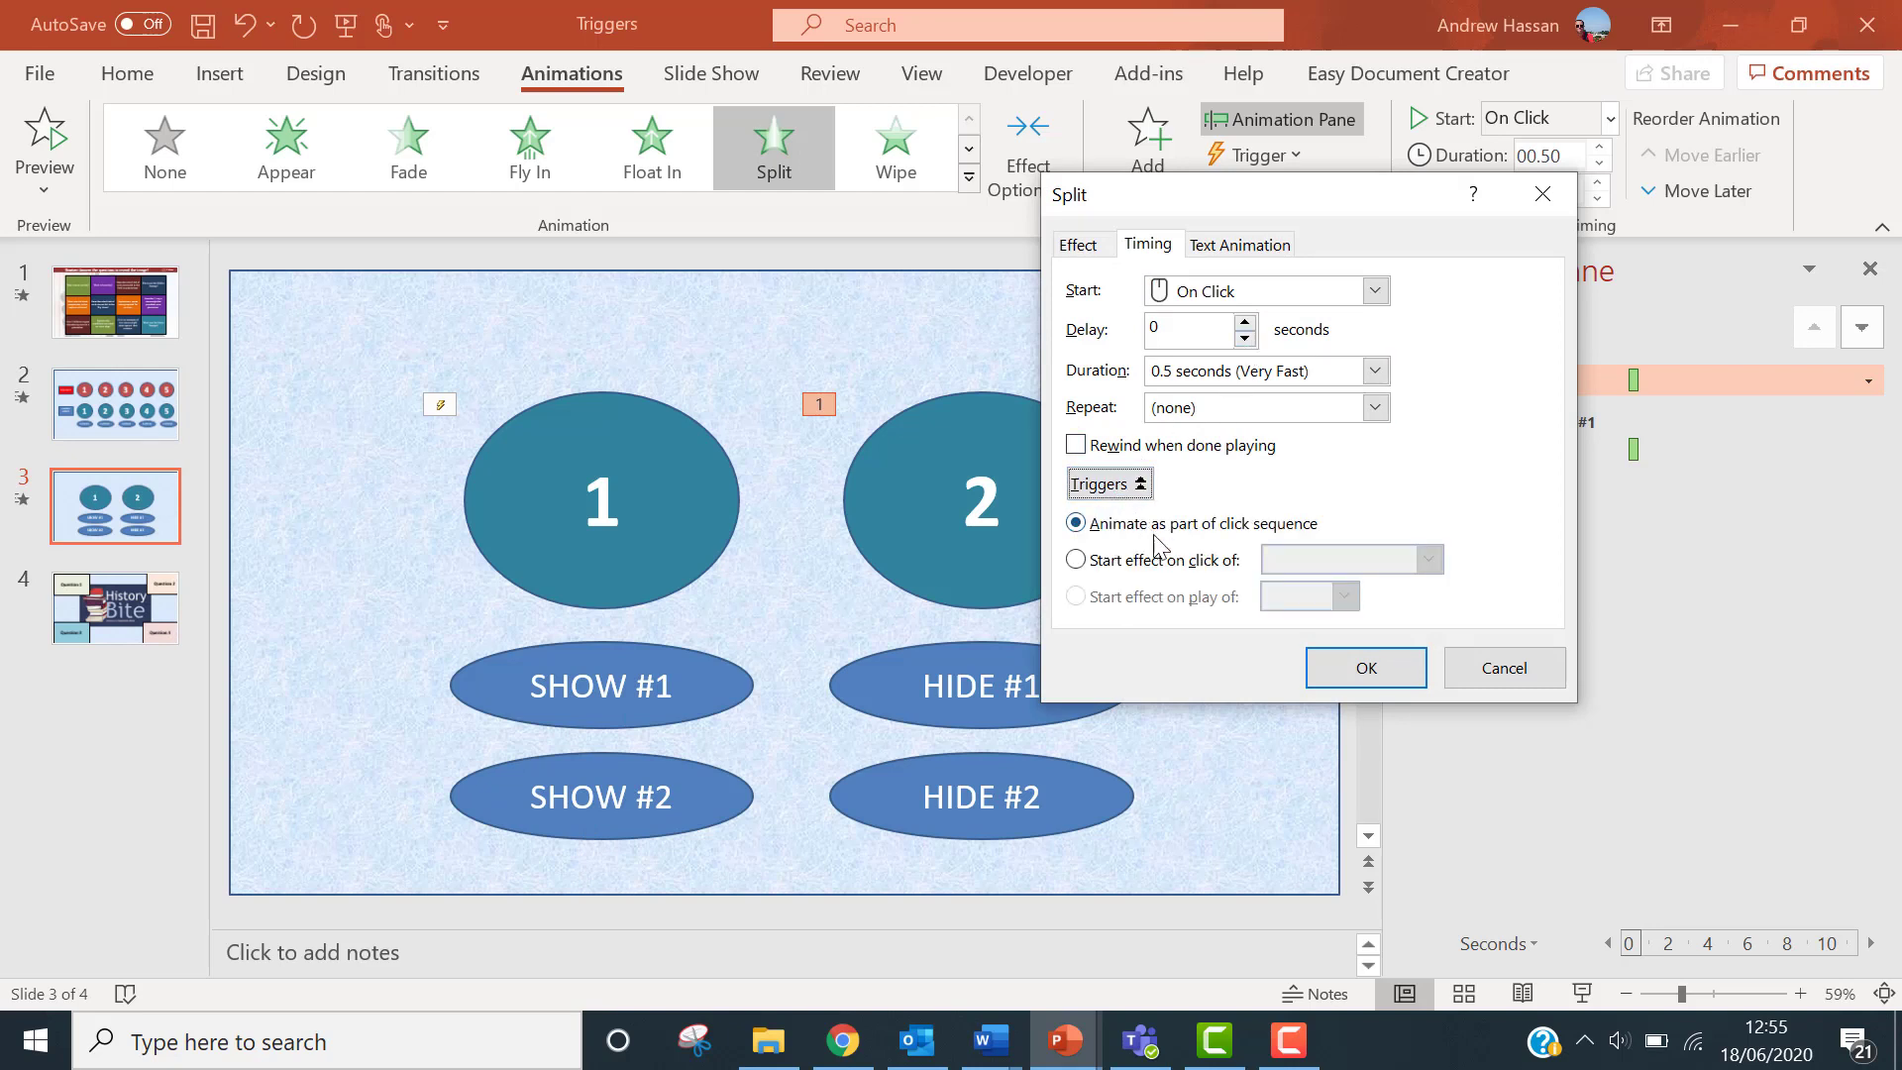
click(1179, 562)
click(1429, 559)
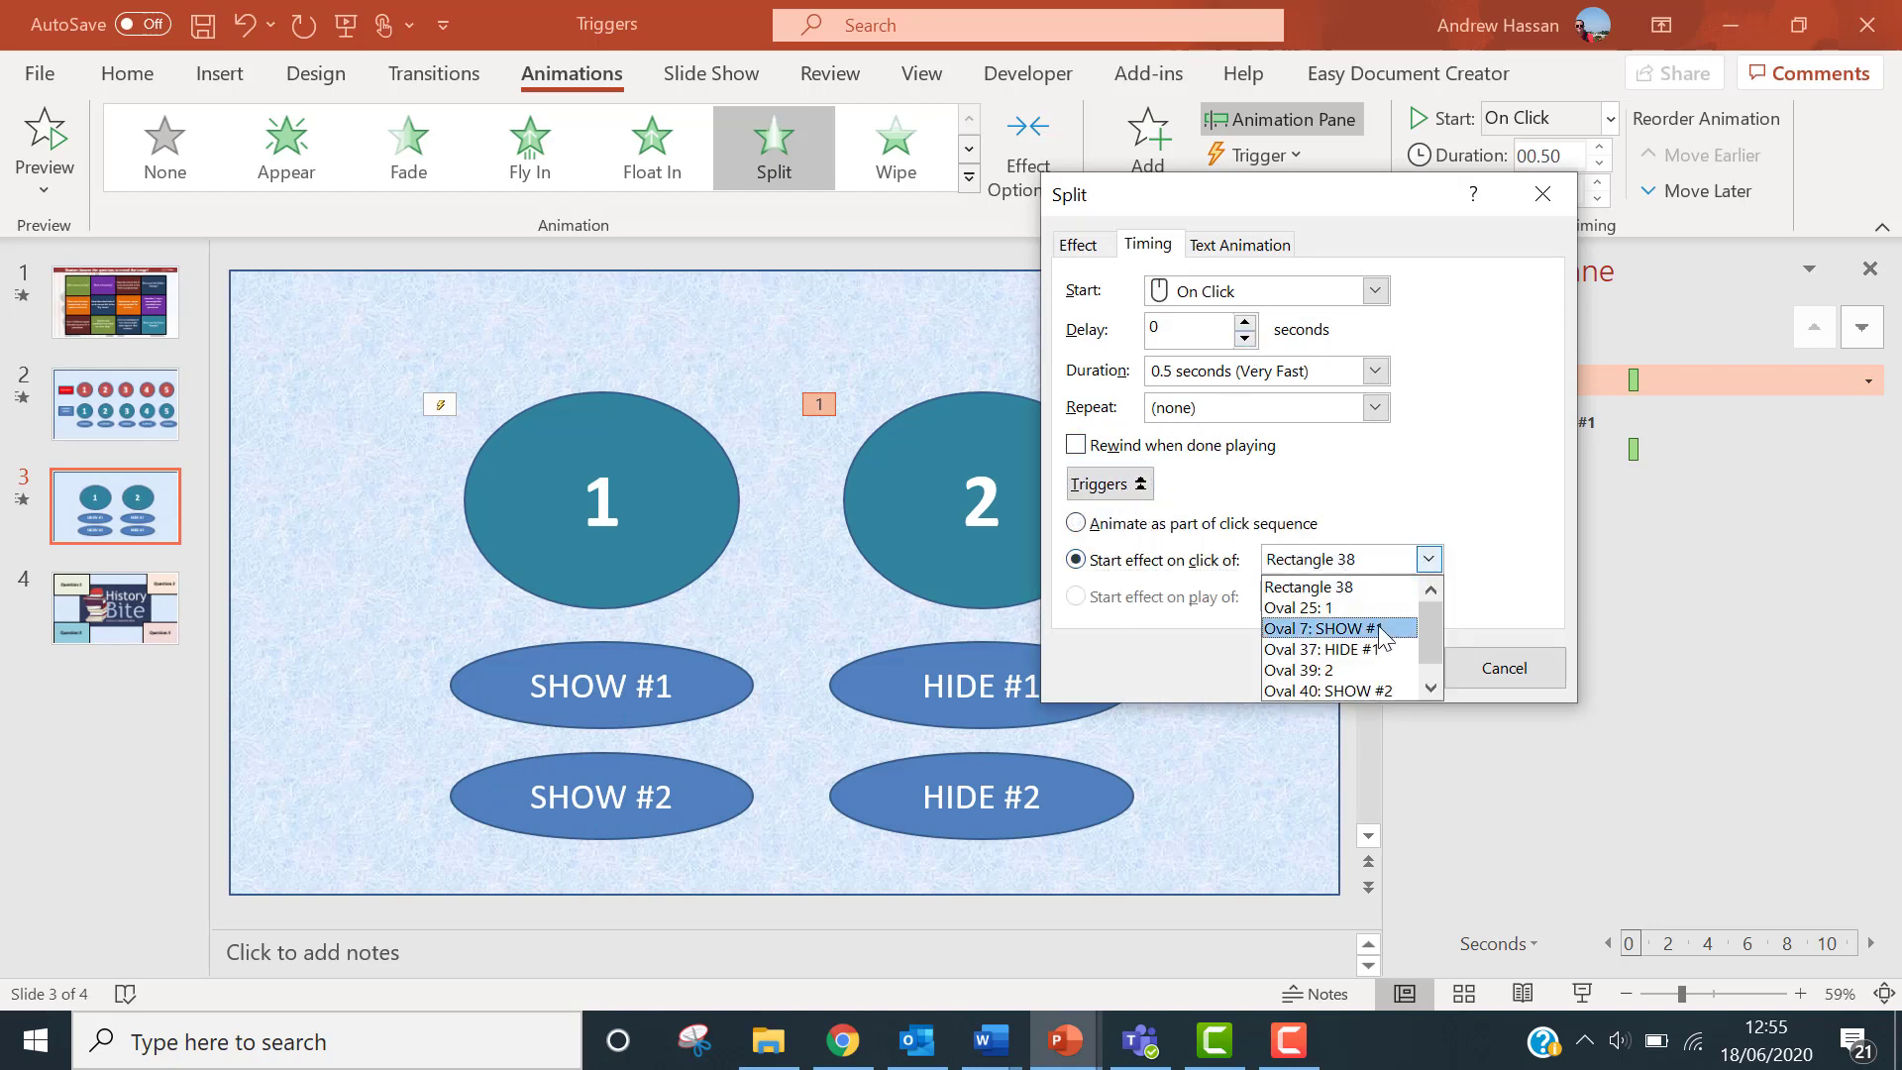
click(1364, 689)
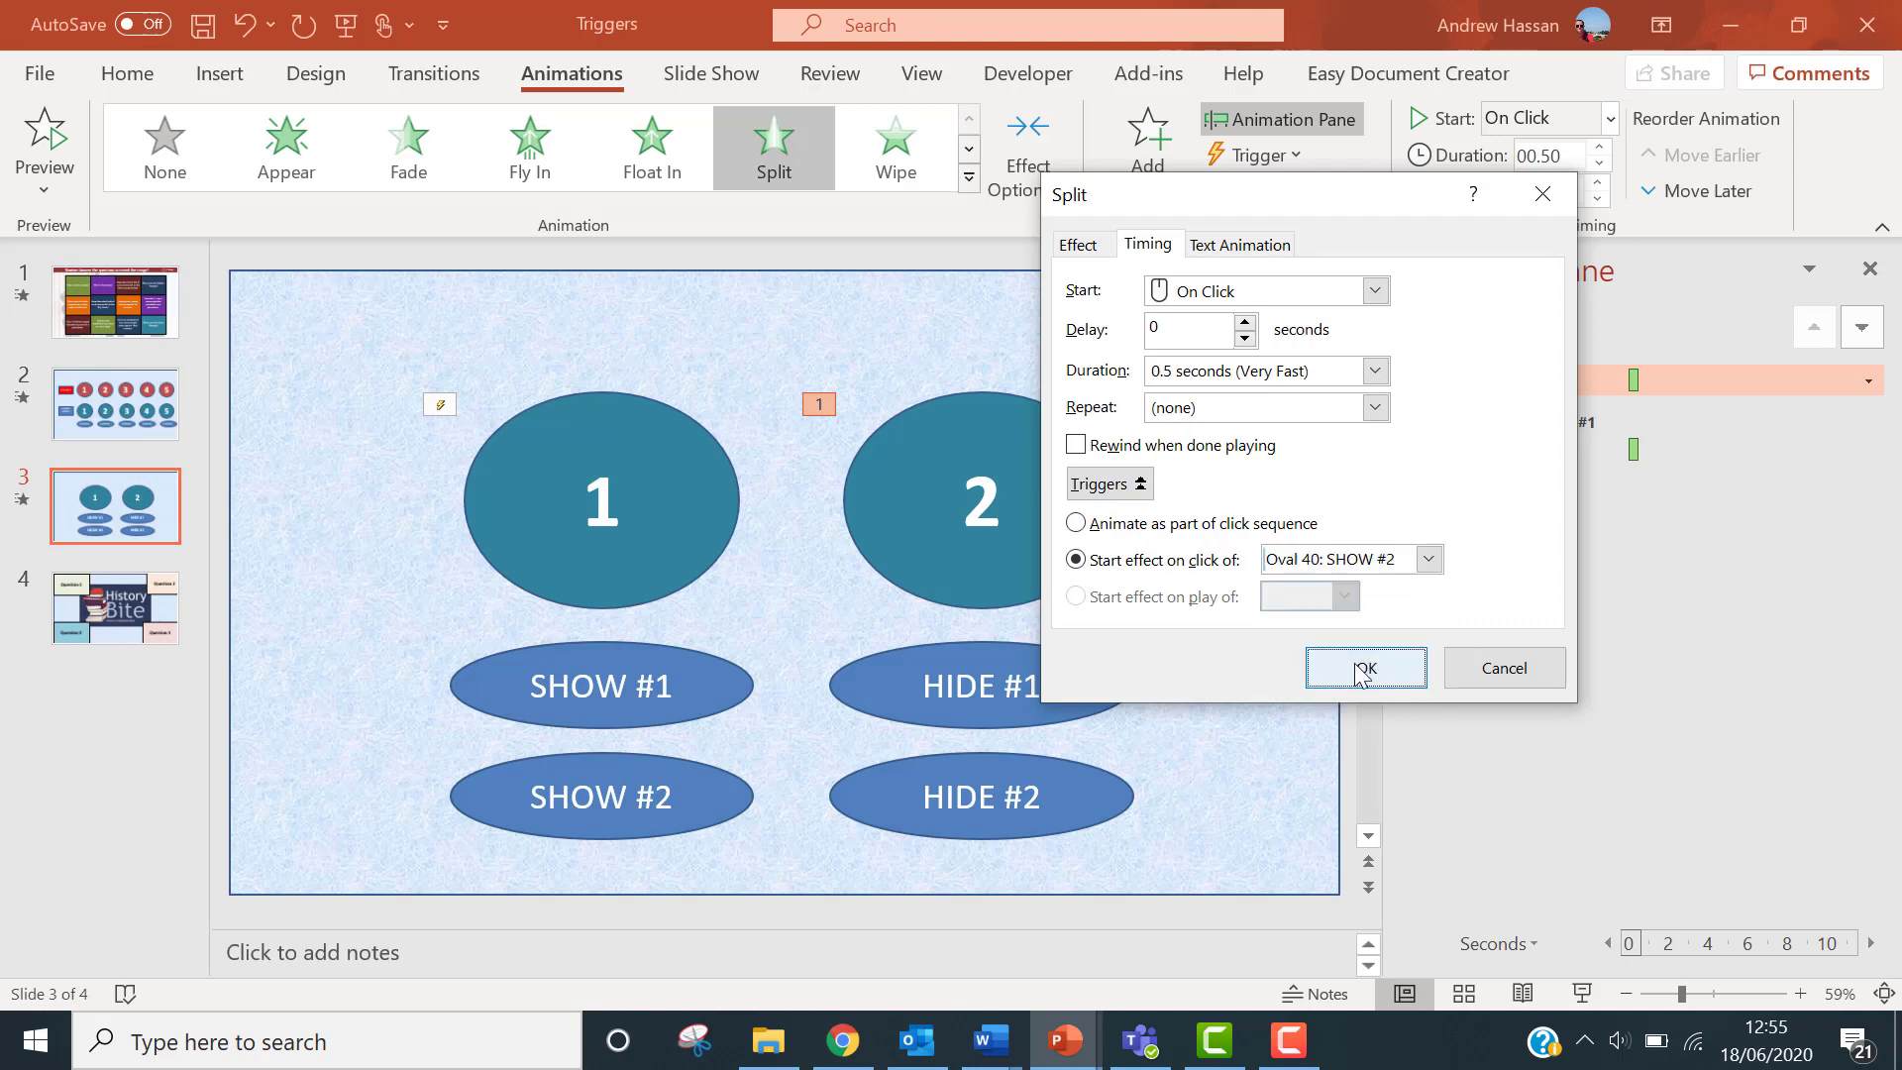
click(1364, 674)
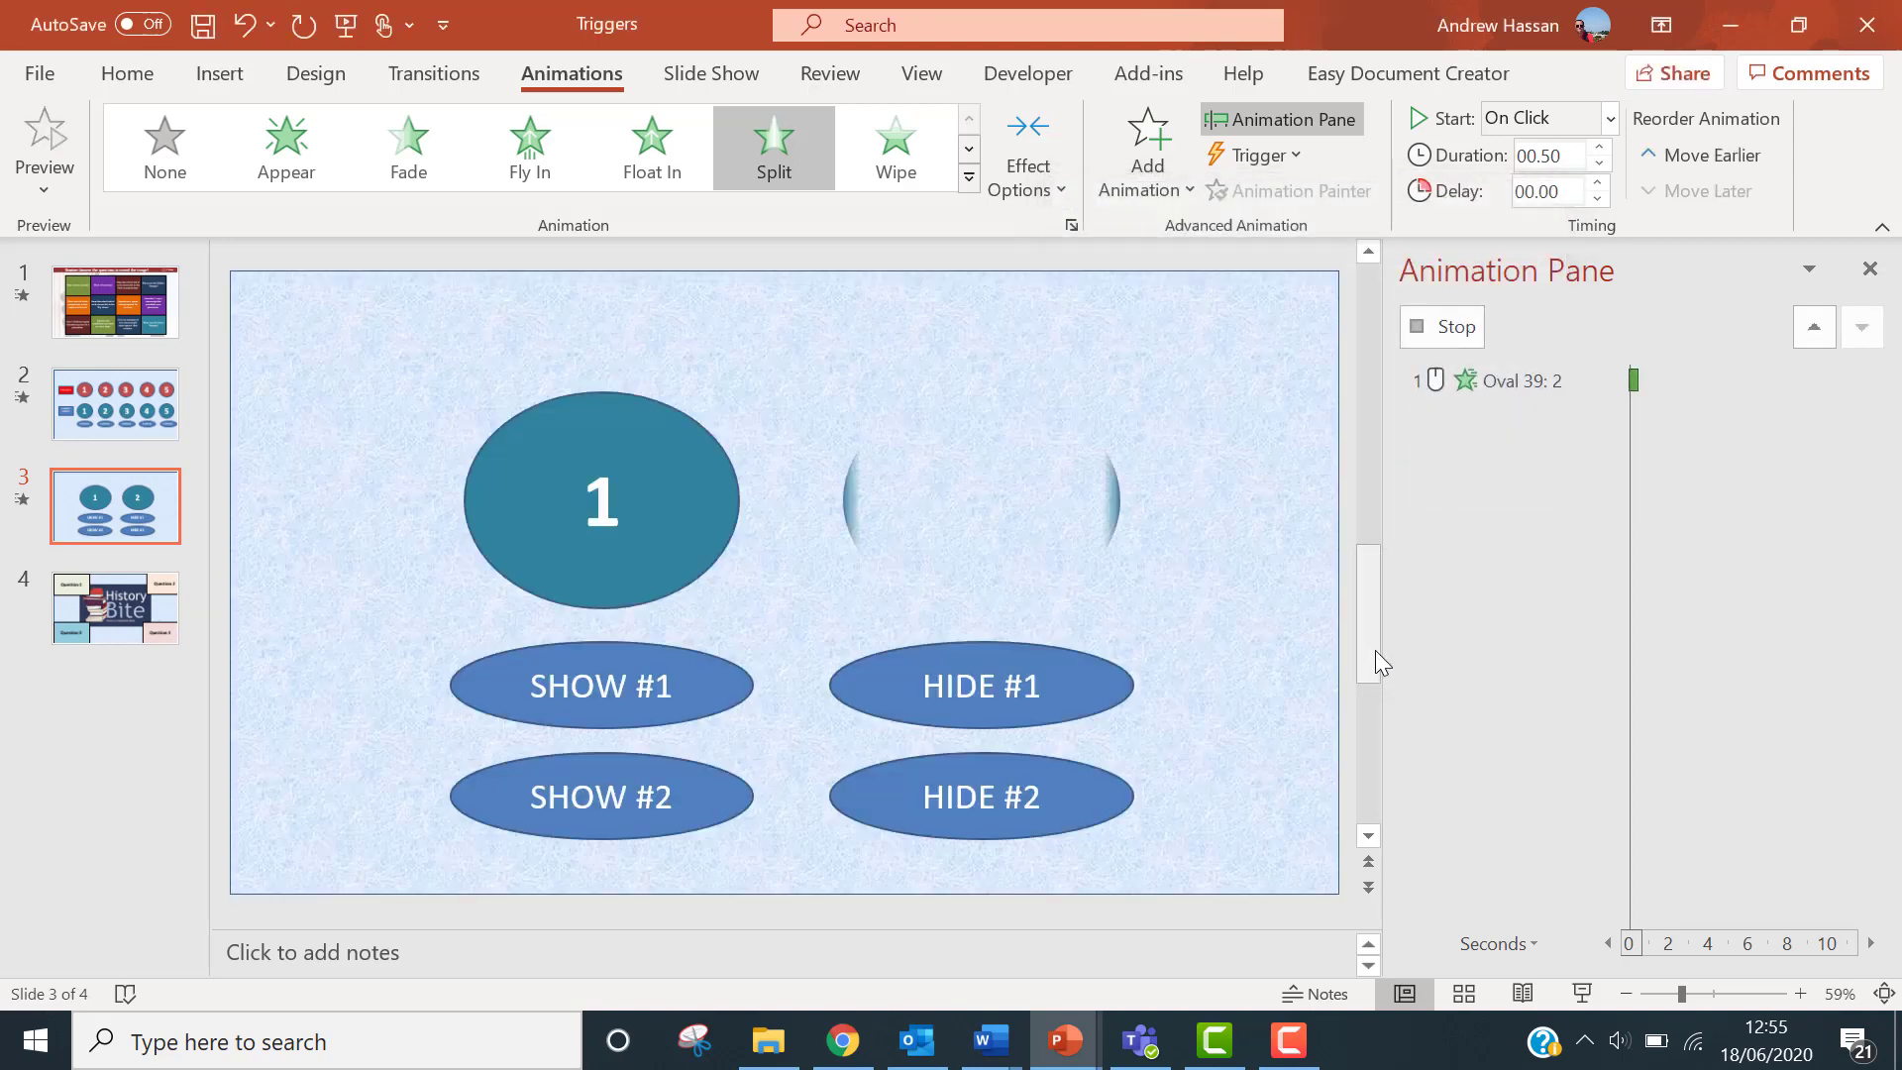
click(1586, 994)
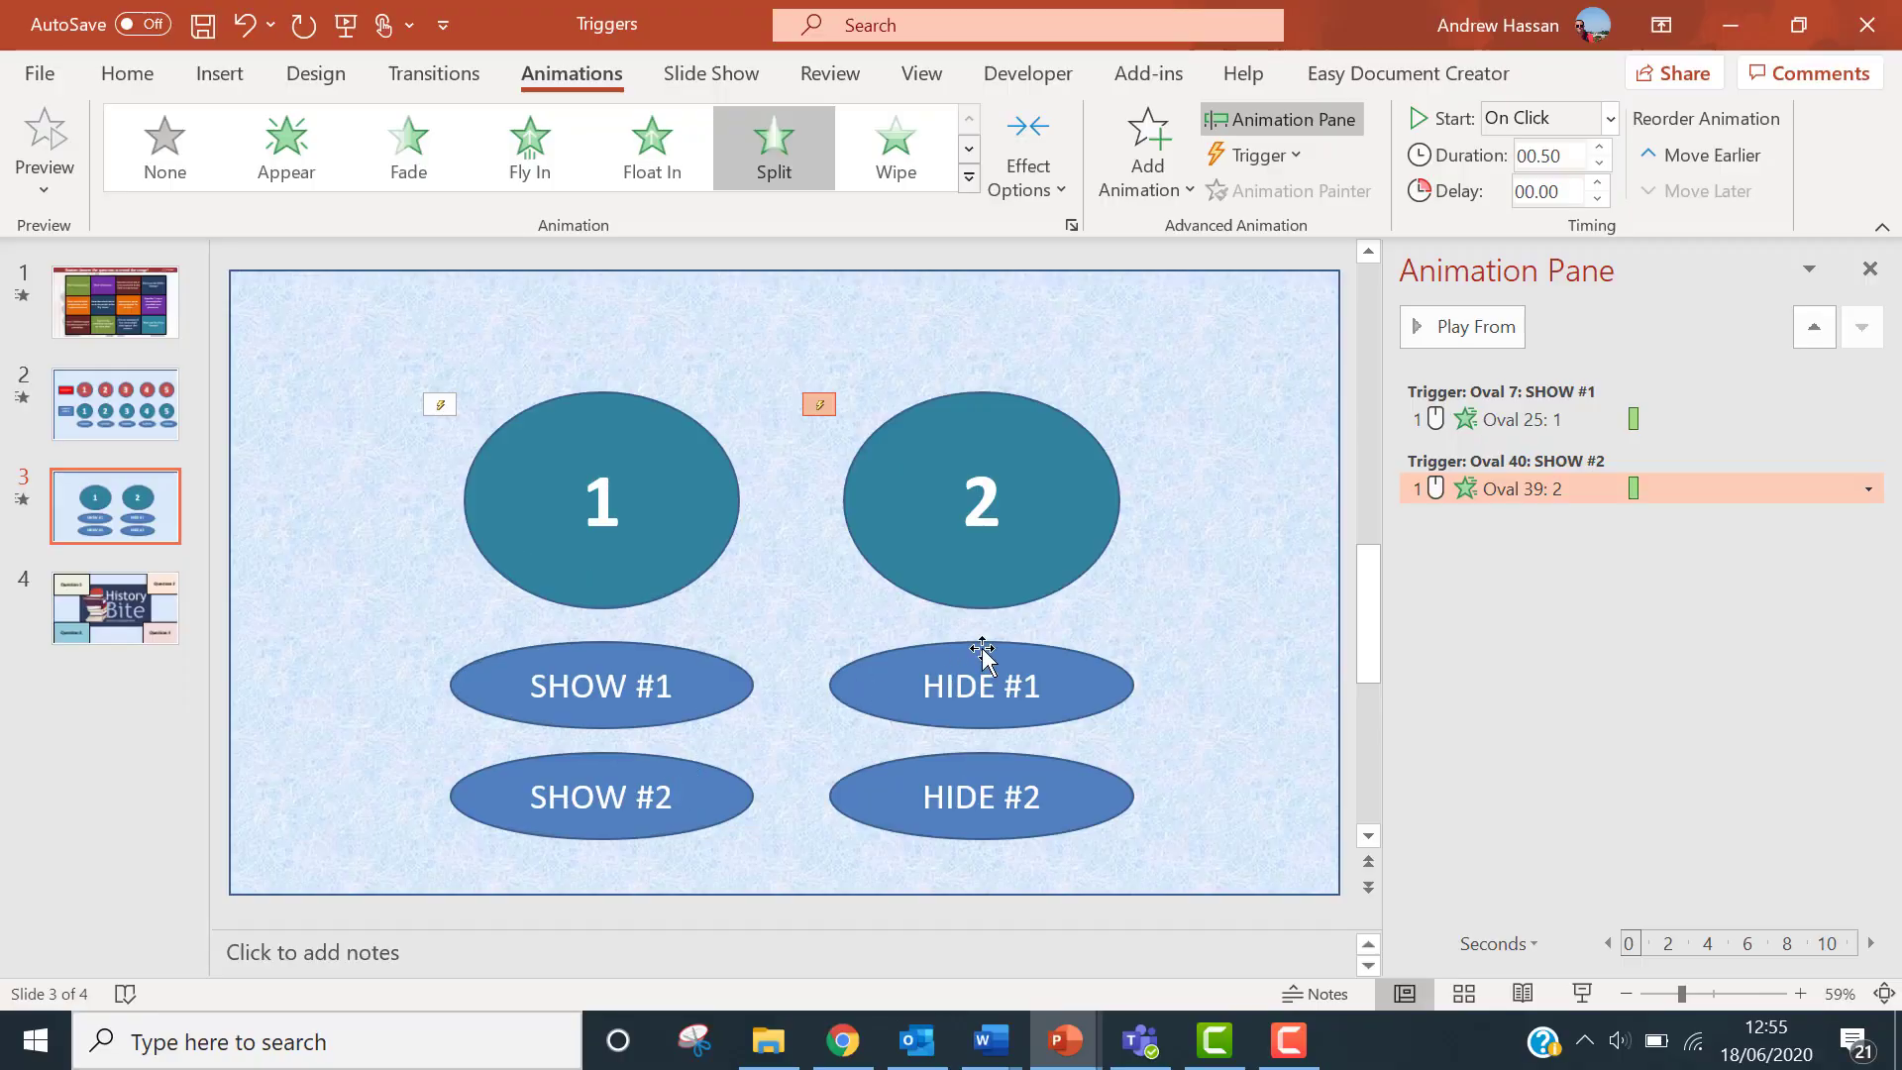
Add a Dissolve Out exit effect to oval 1 from More Exit Effects
click(670, 537)
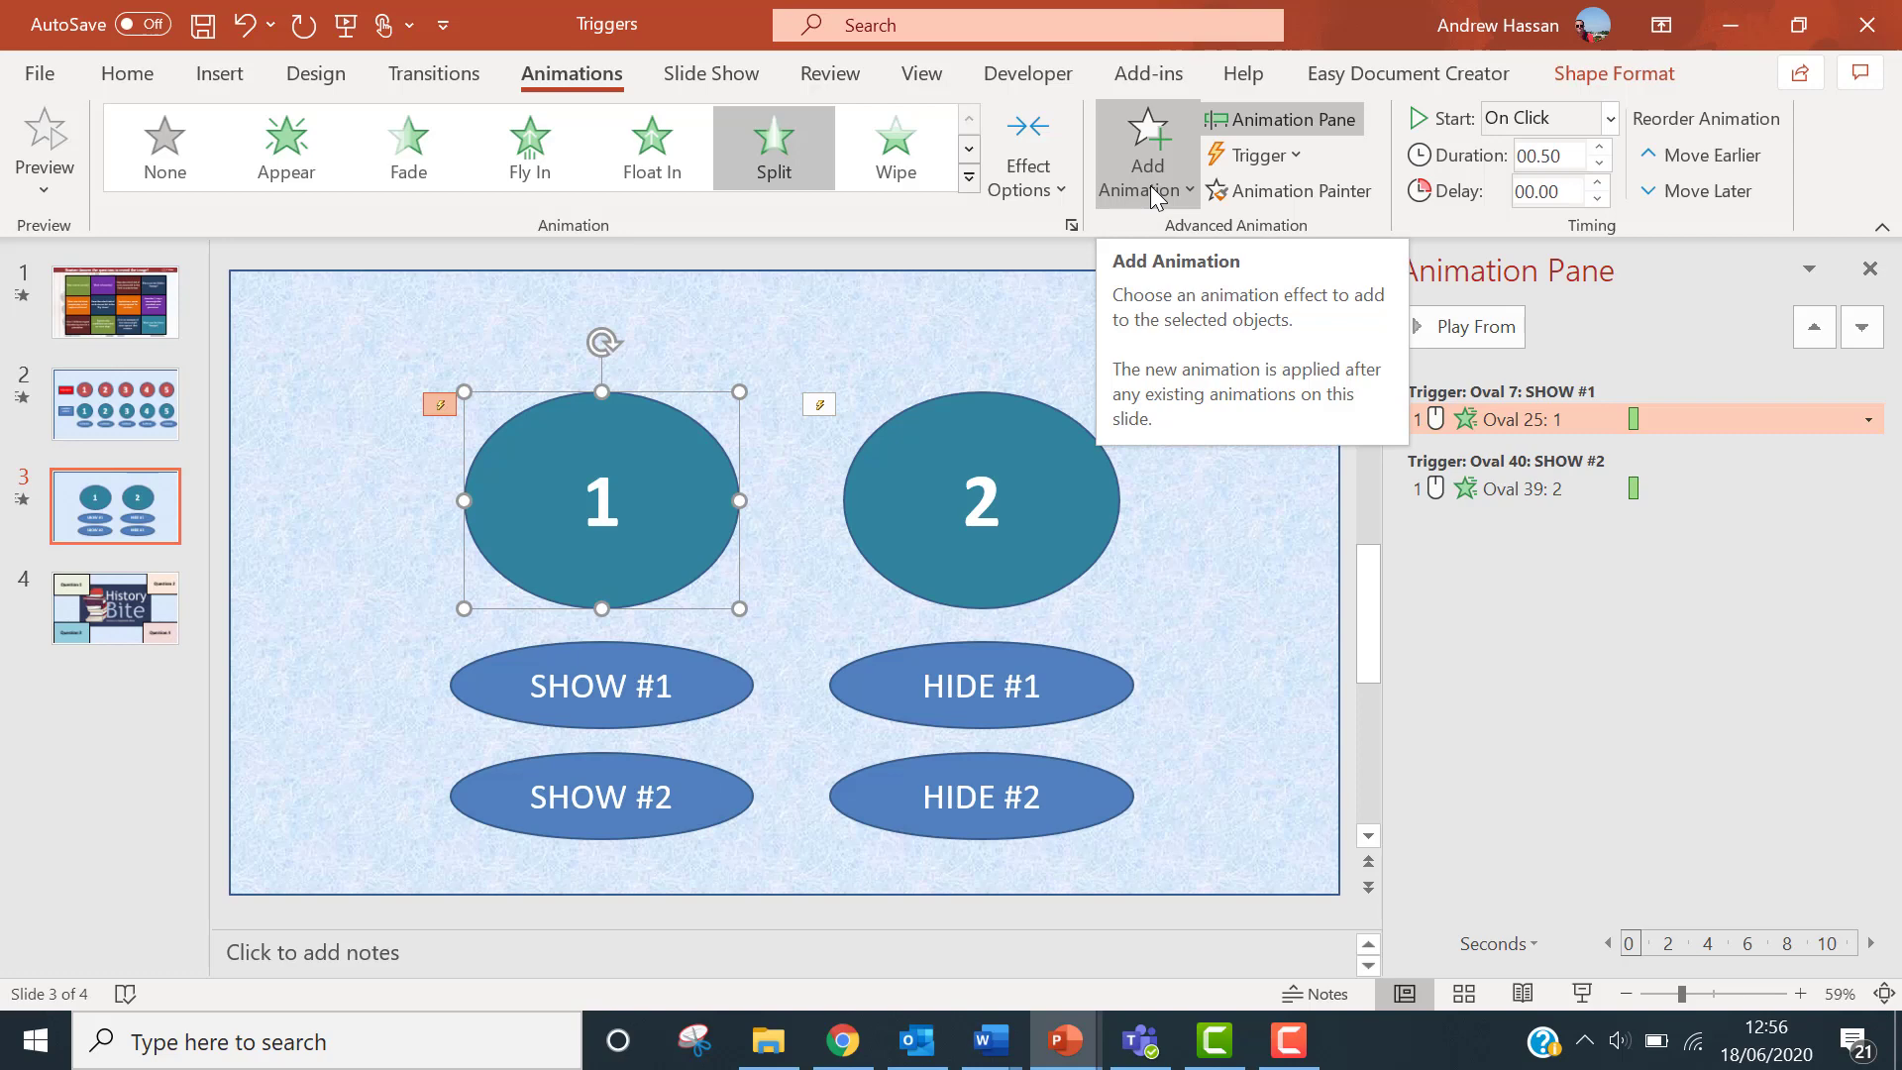
click(1151, 187)
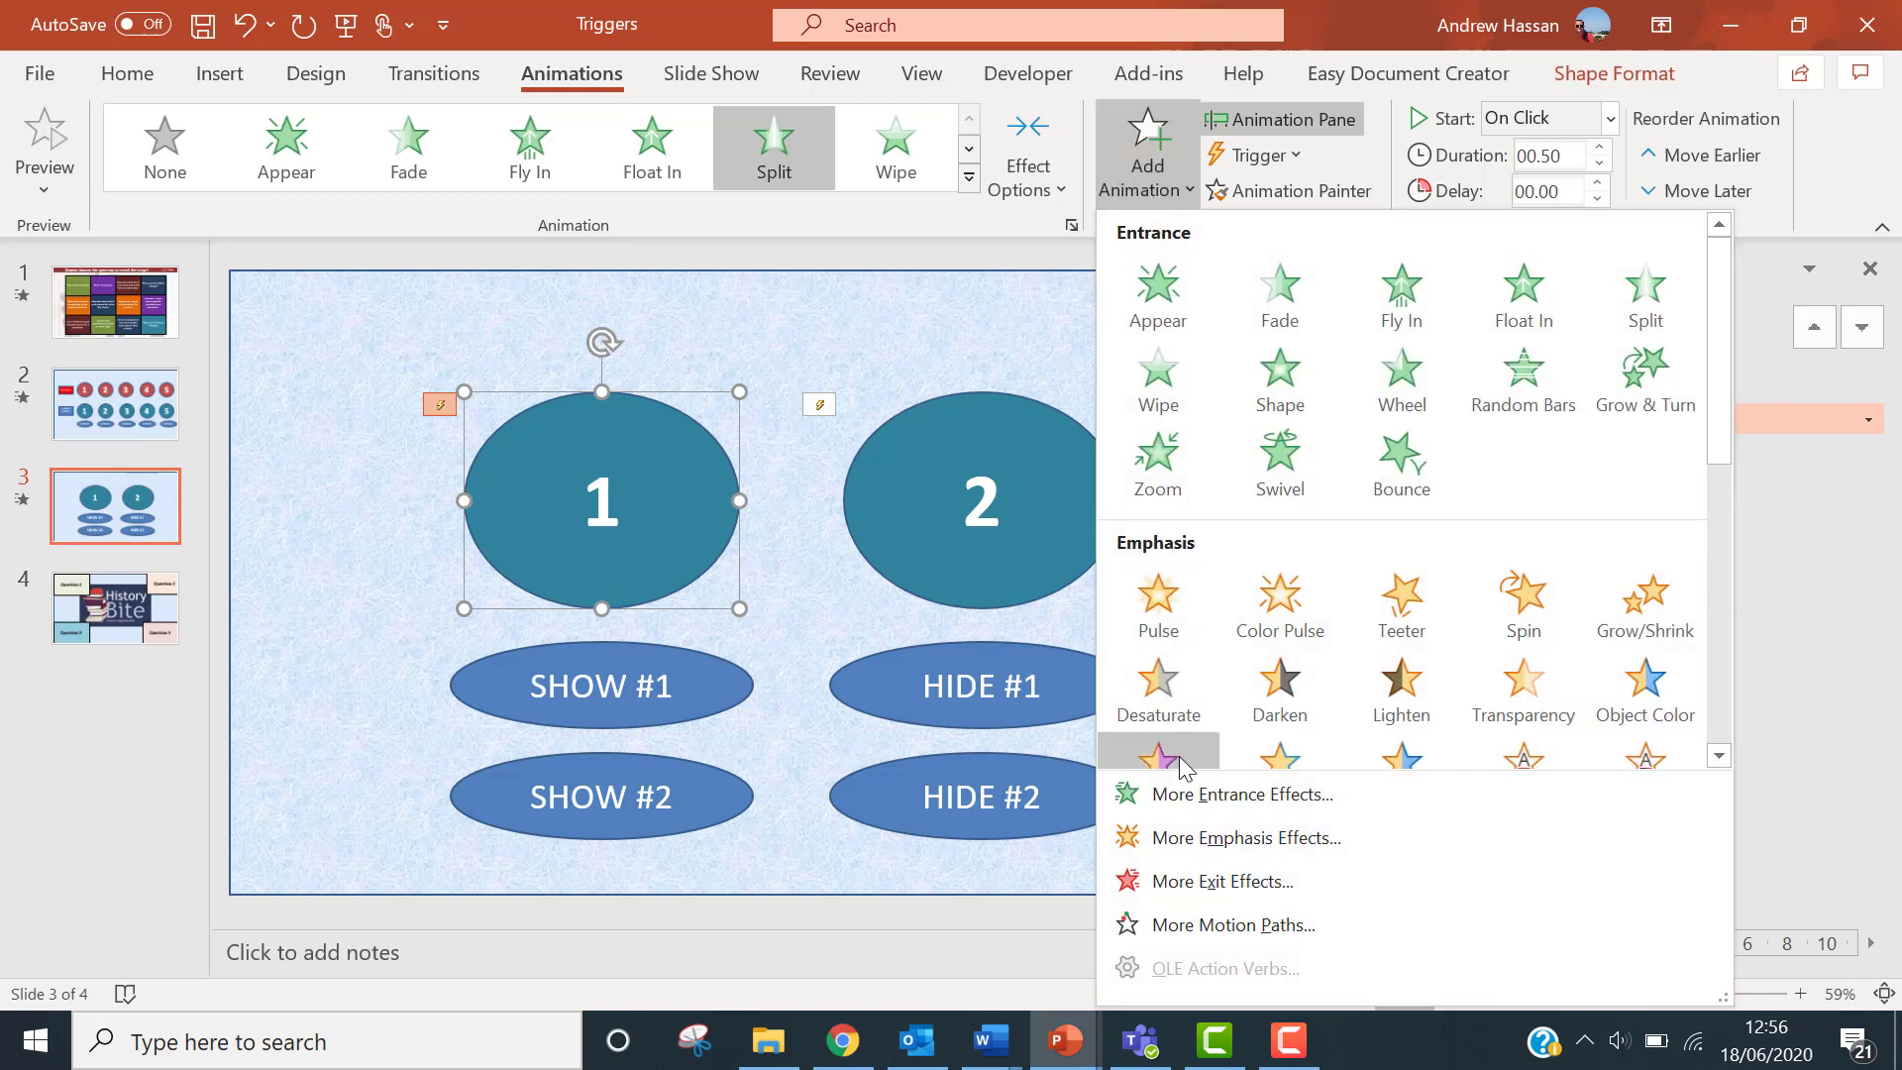
click(1182, 881)
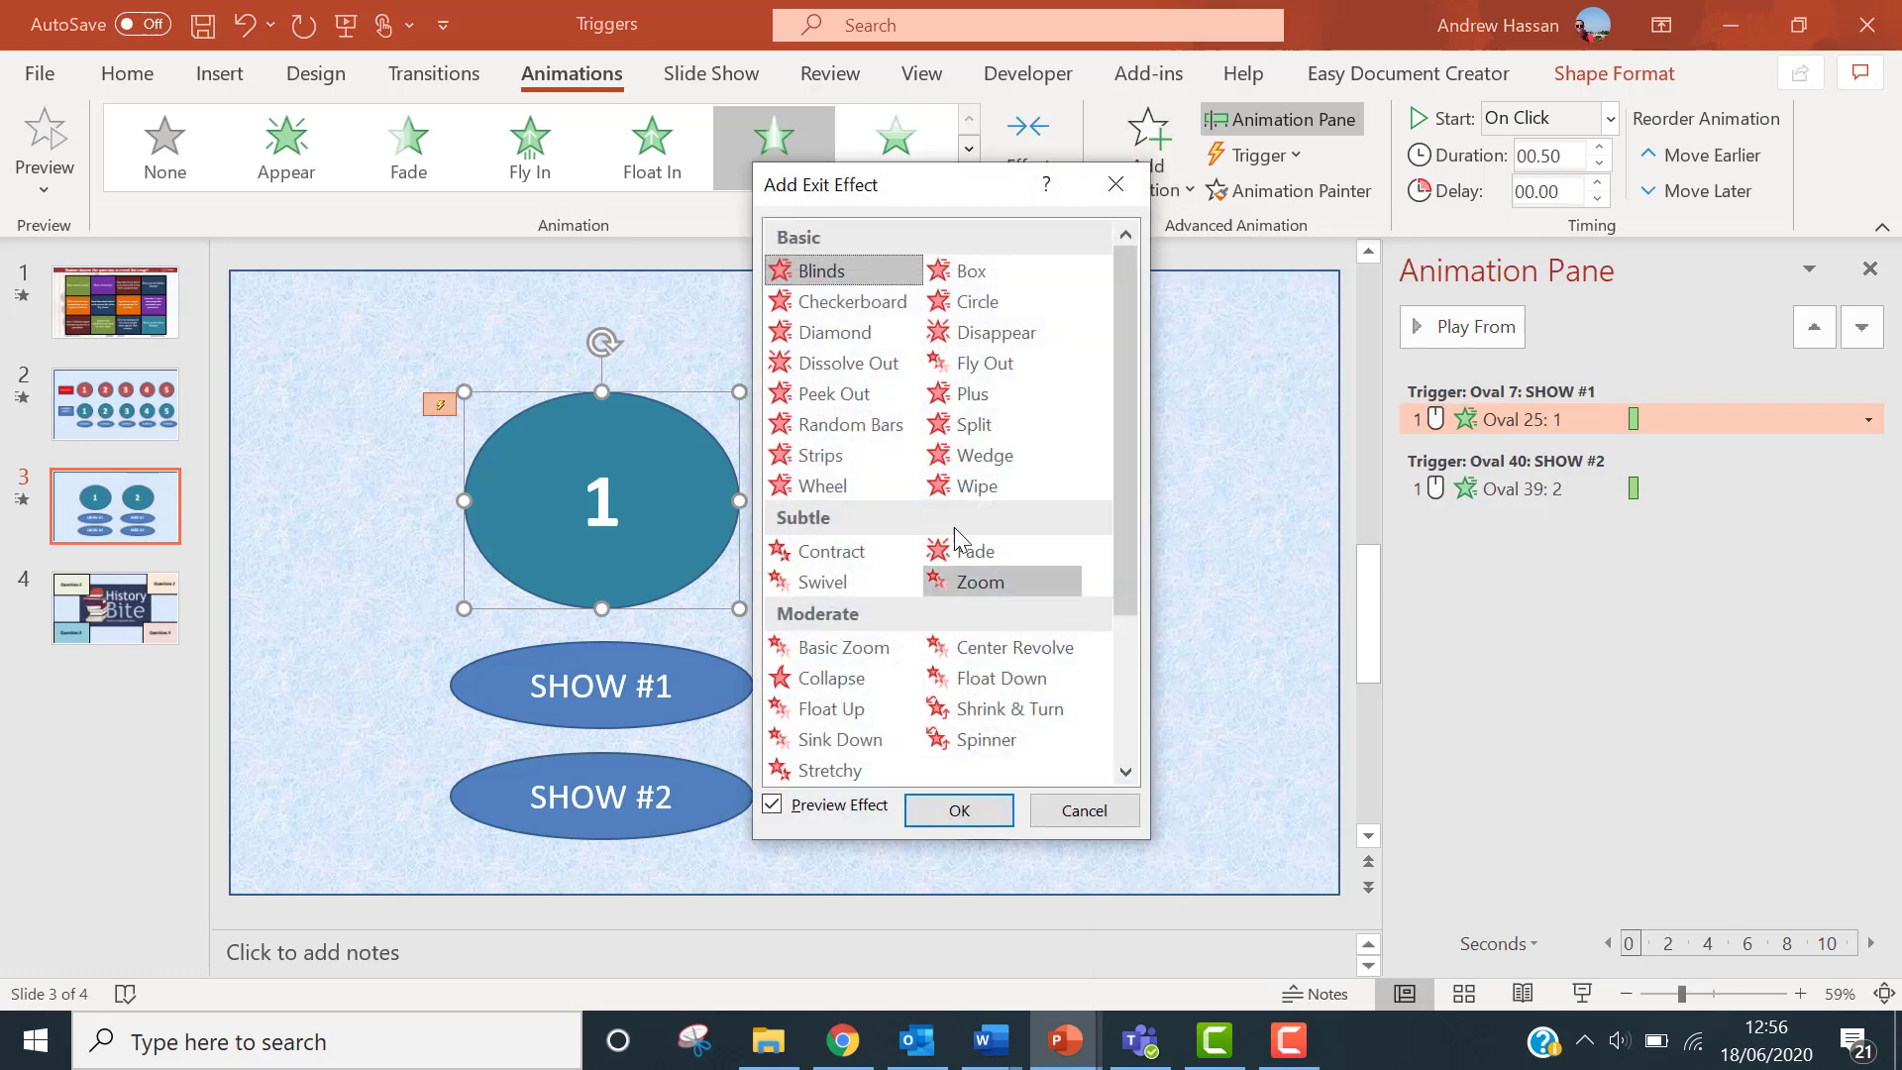
click(843, 363)
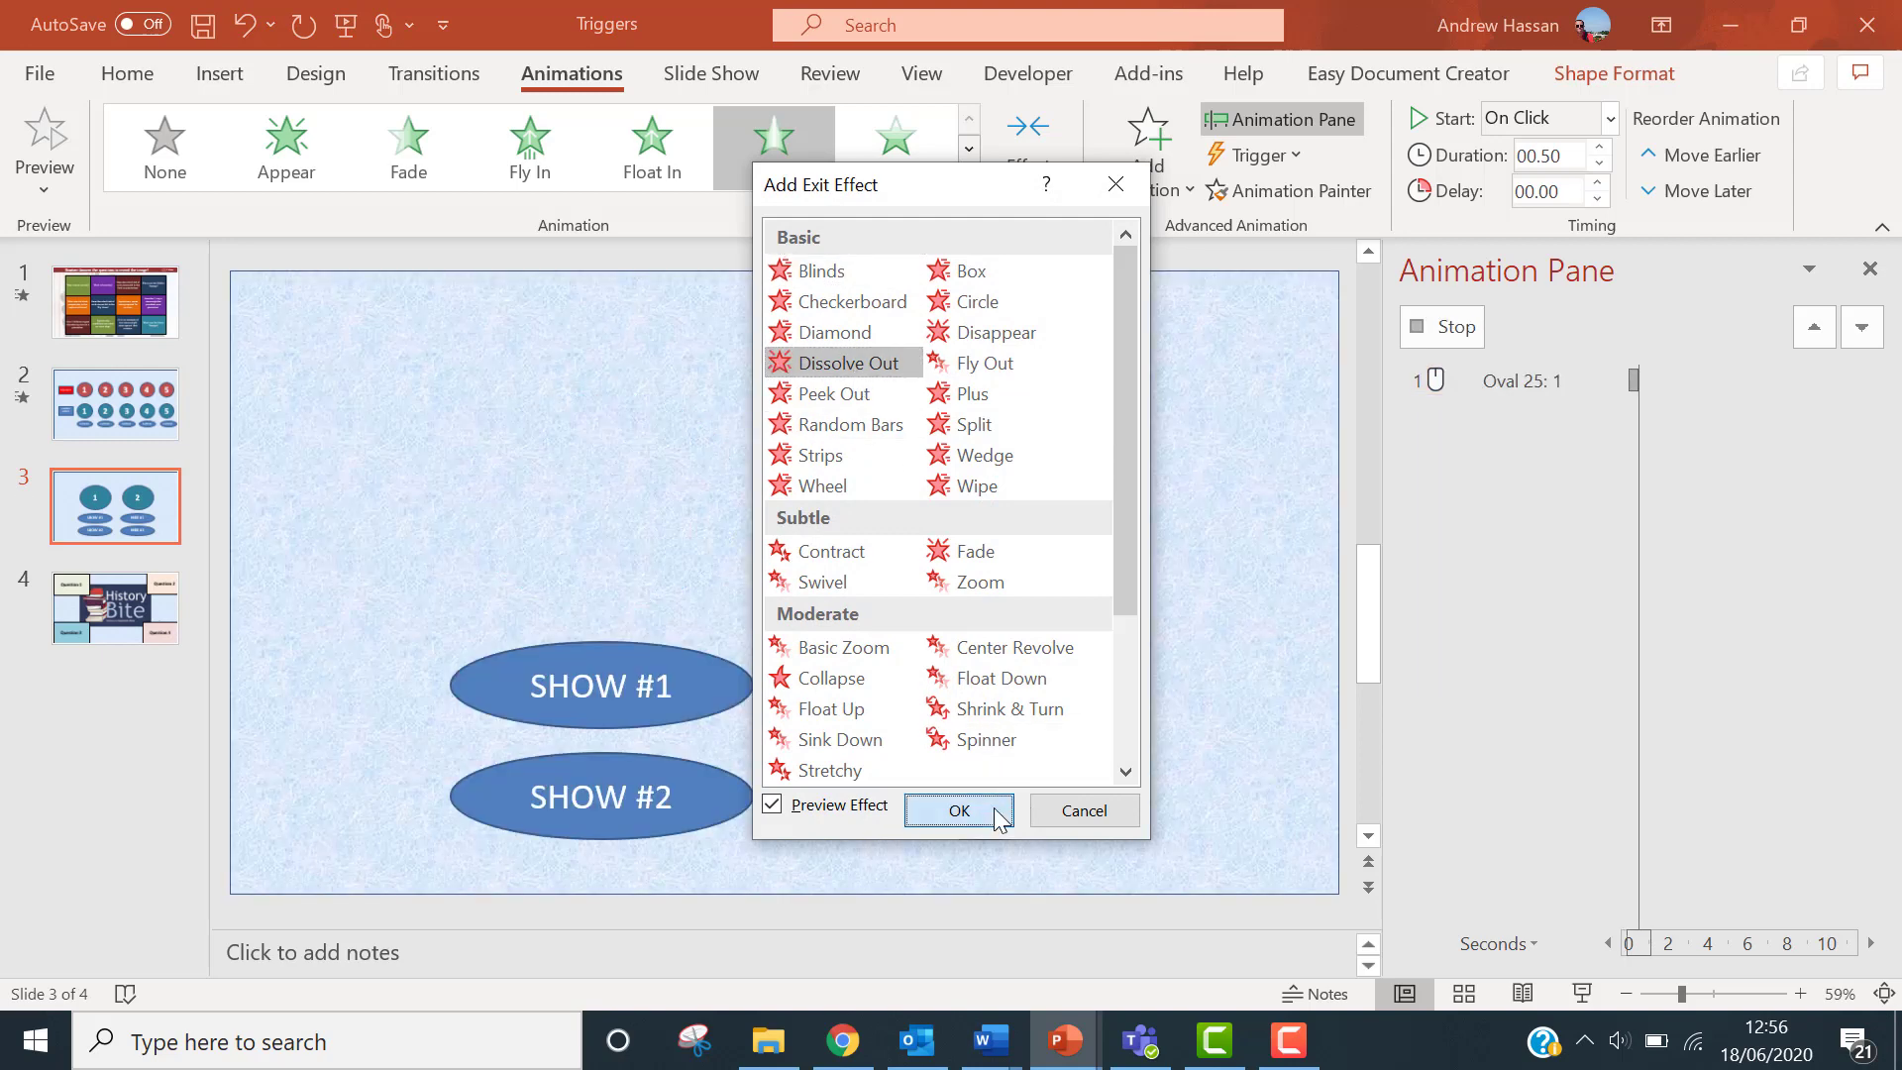
click(959, 810)
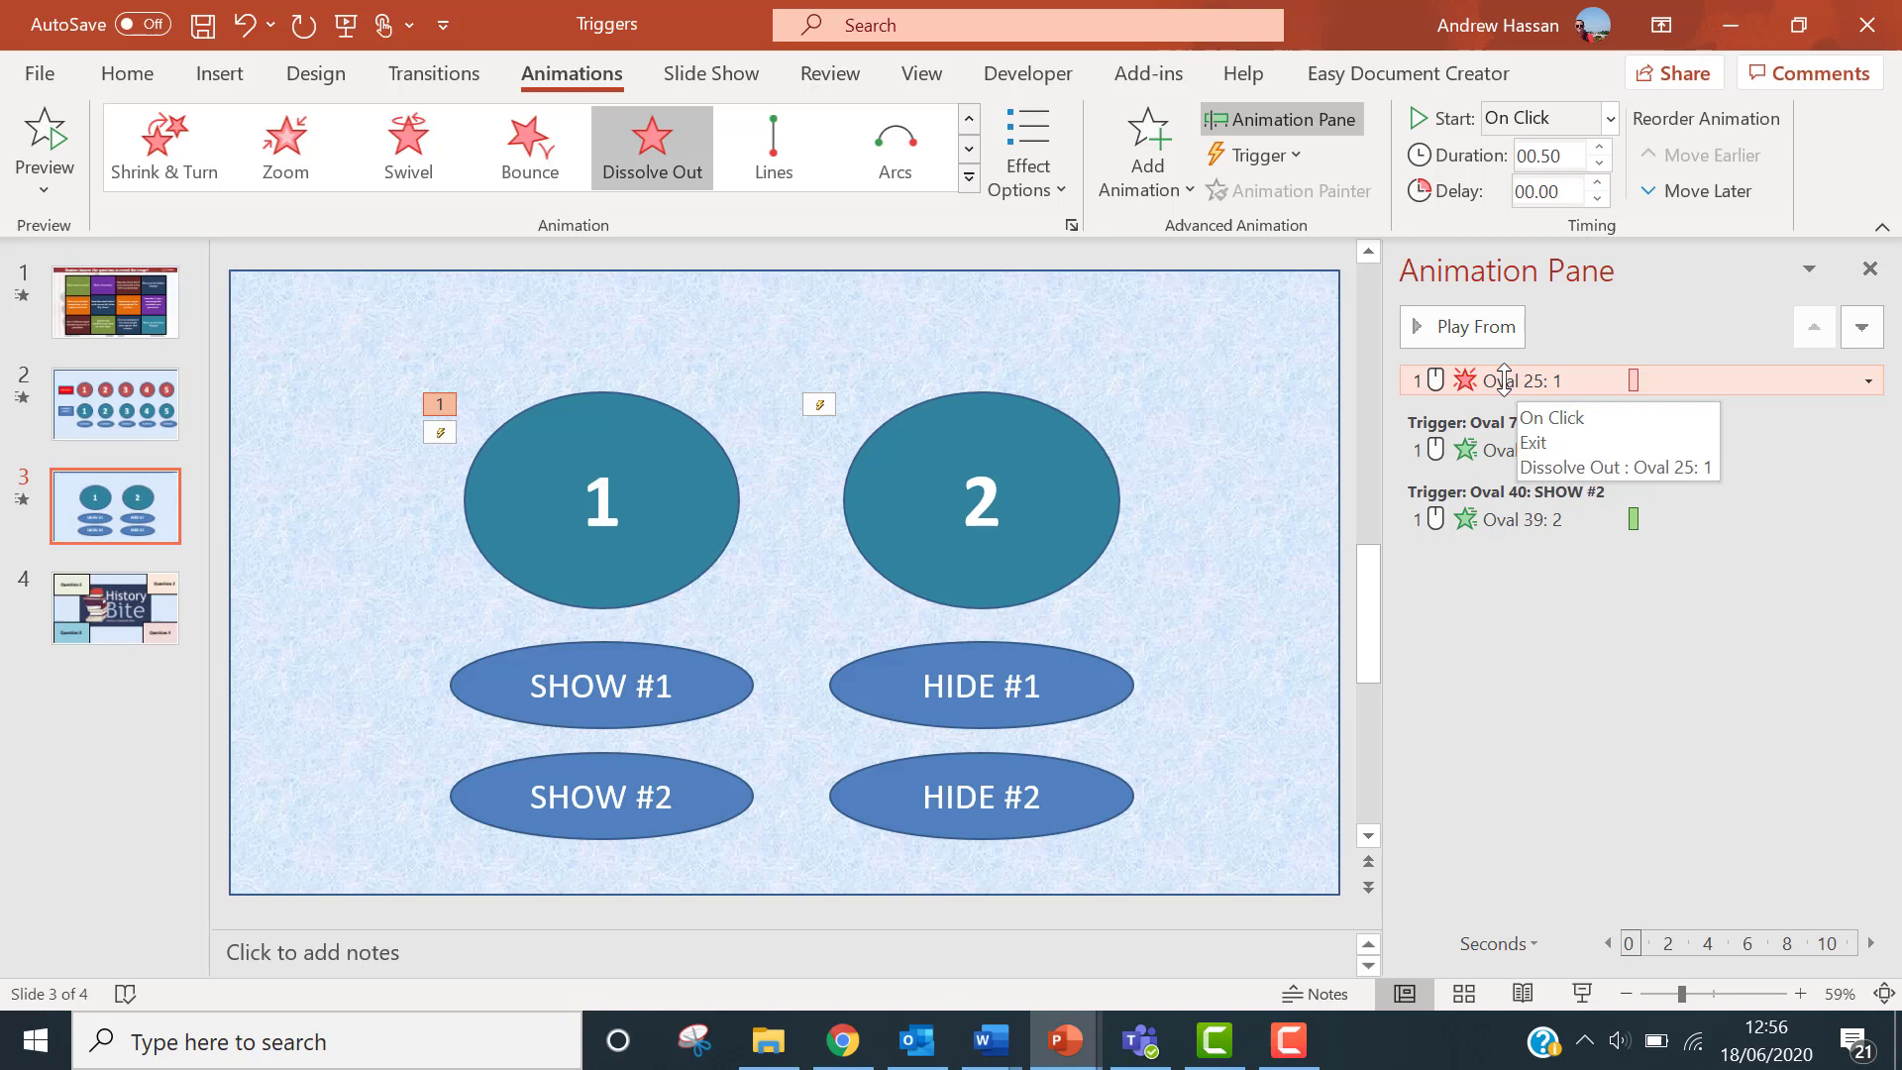
Set oval 1's Dissolve Out exit to start on click of the HIDE #1 oval
click(1869, 380)
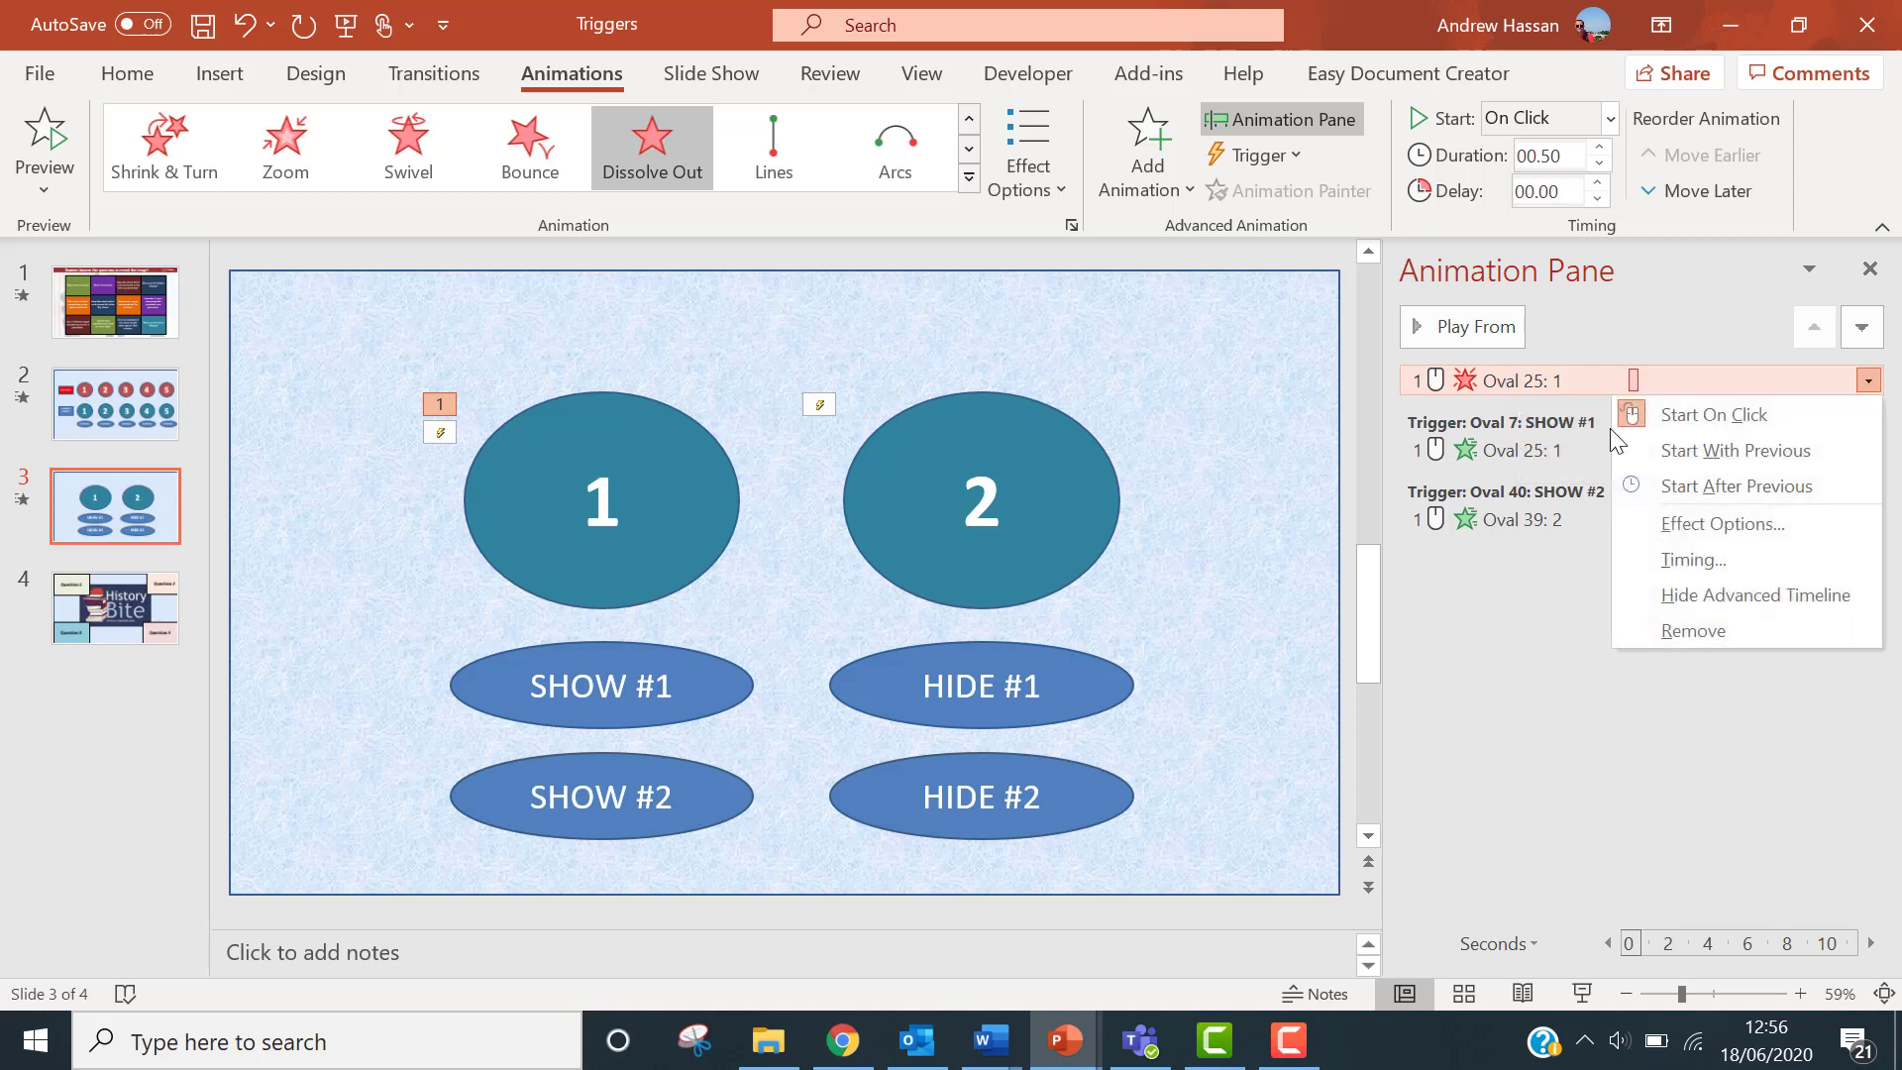
click(1700, 560)
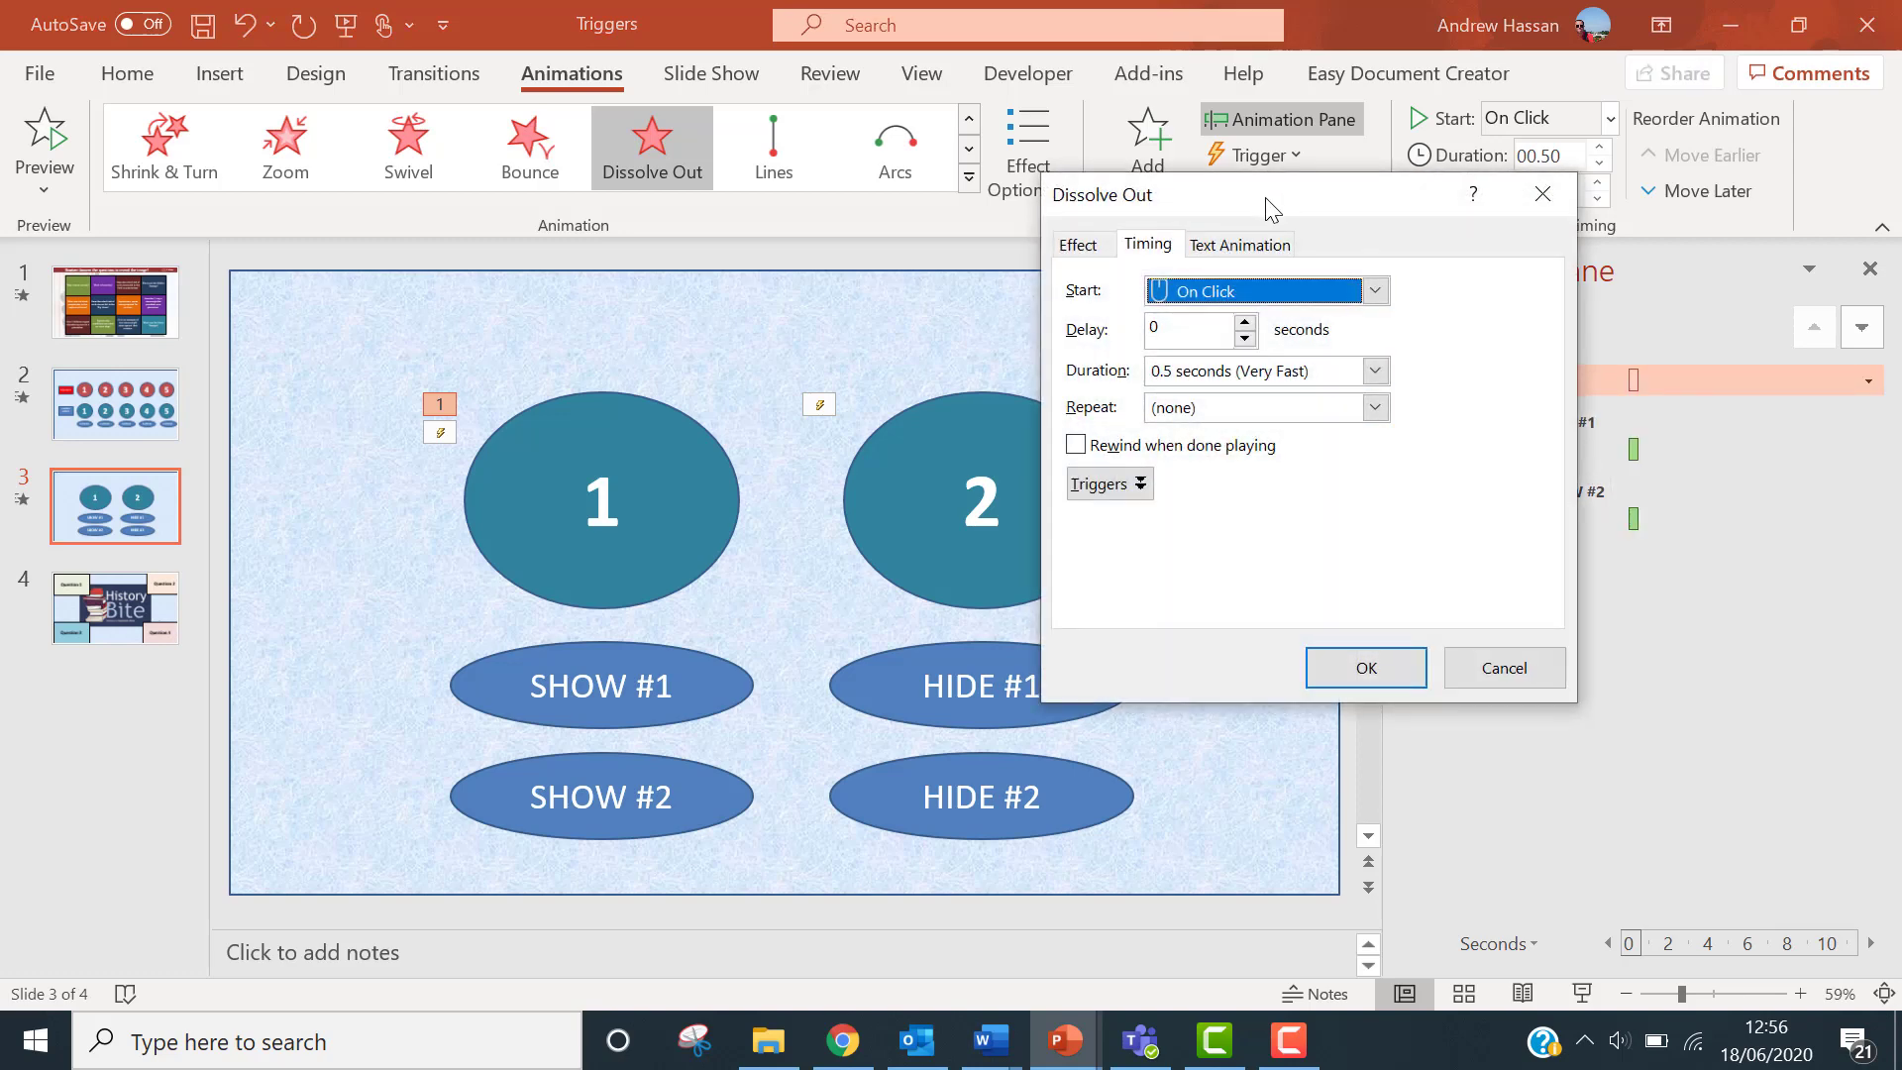
drag(1268, 208, 1378, 183)
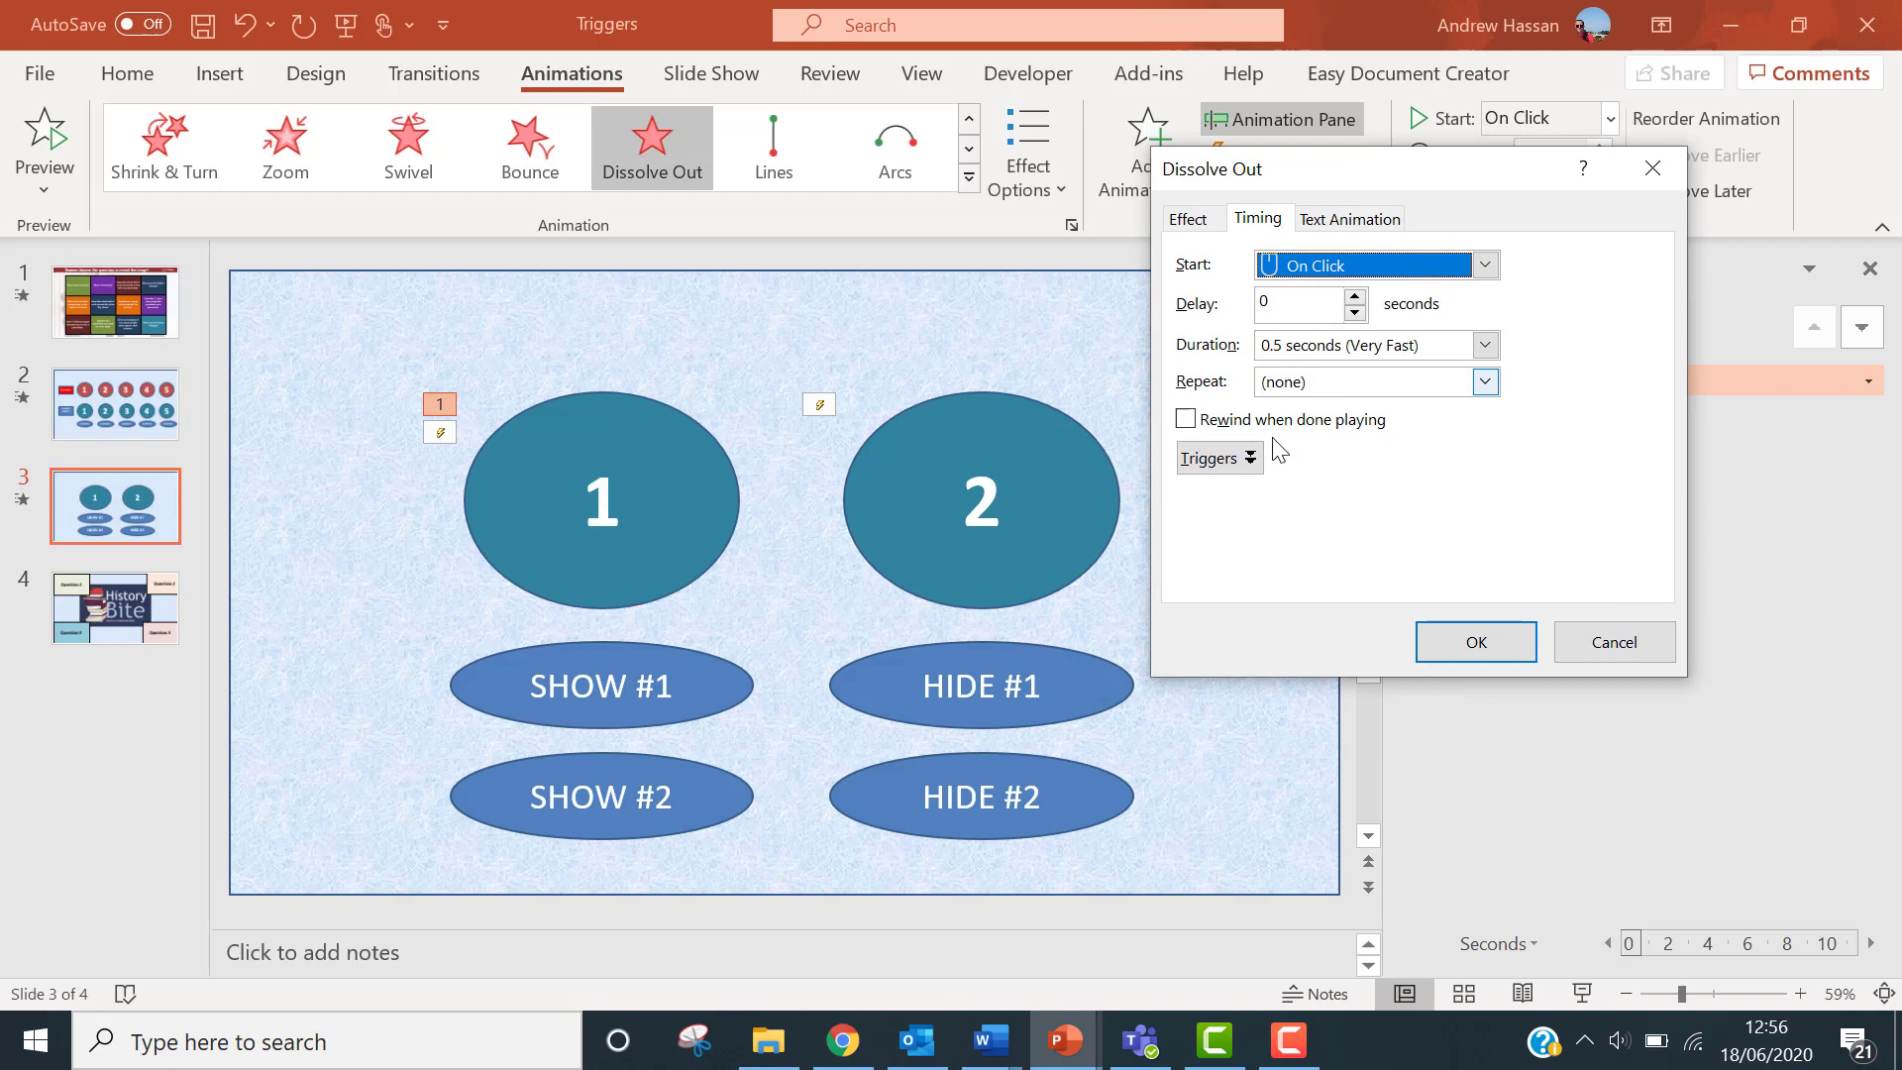
click(1240, 459)
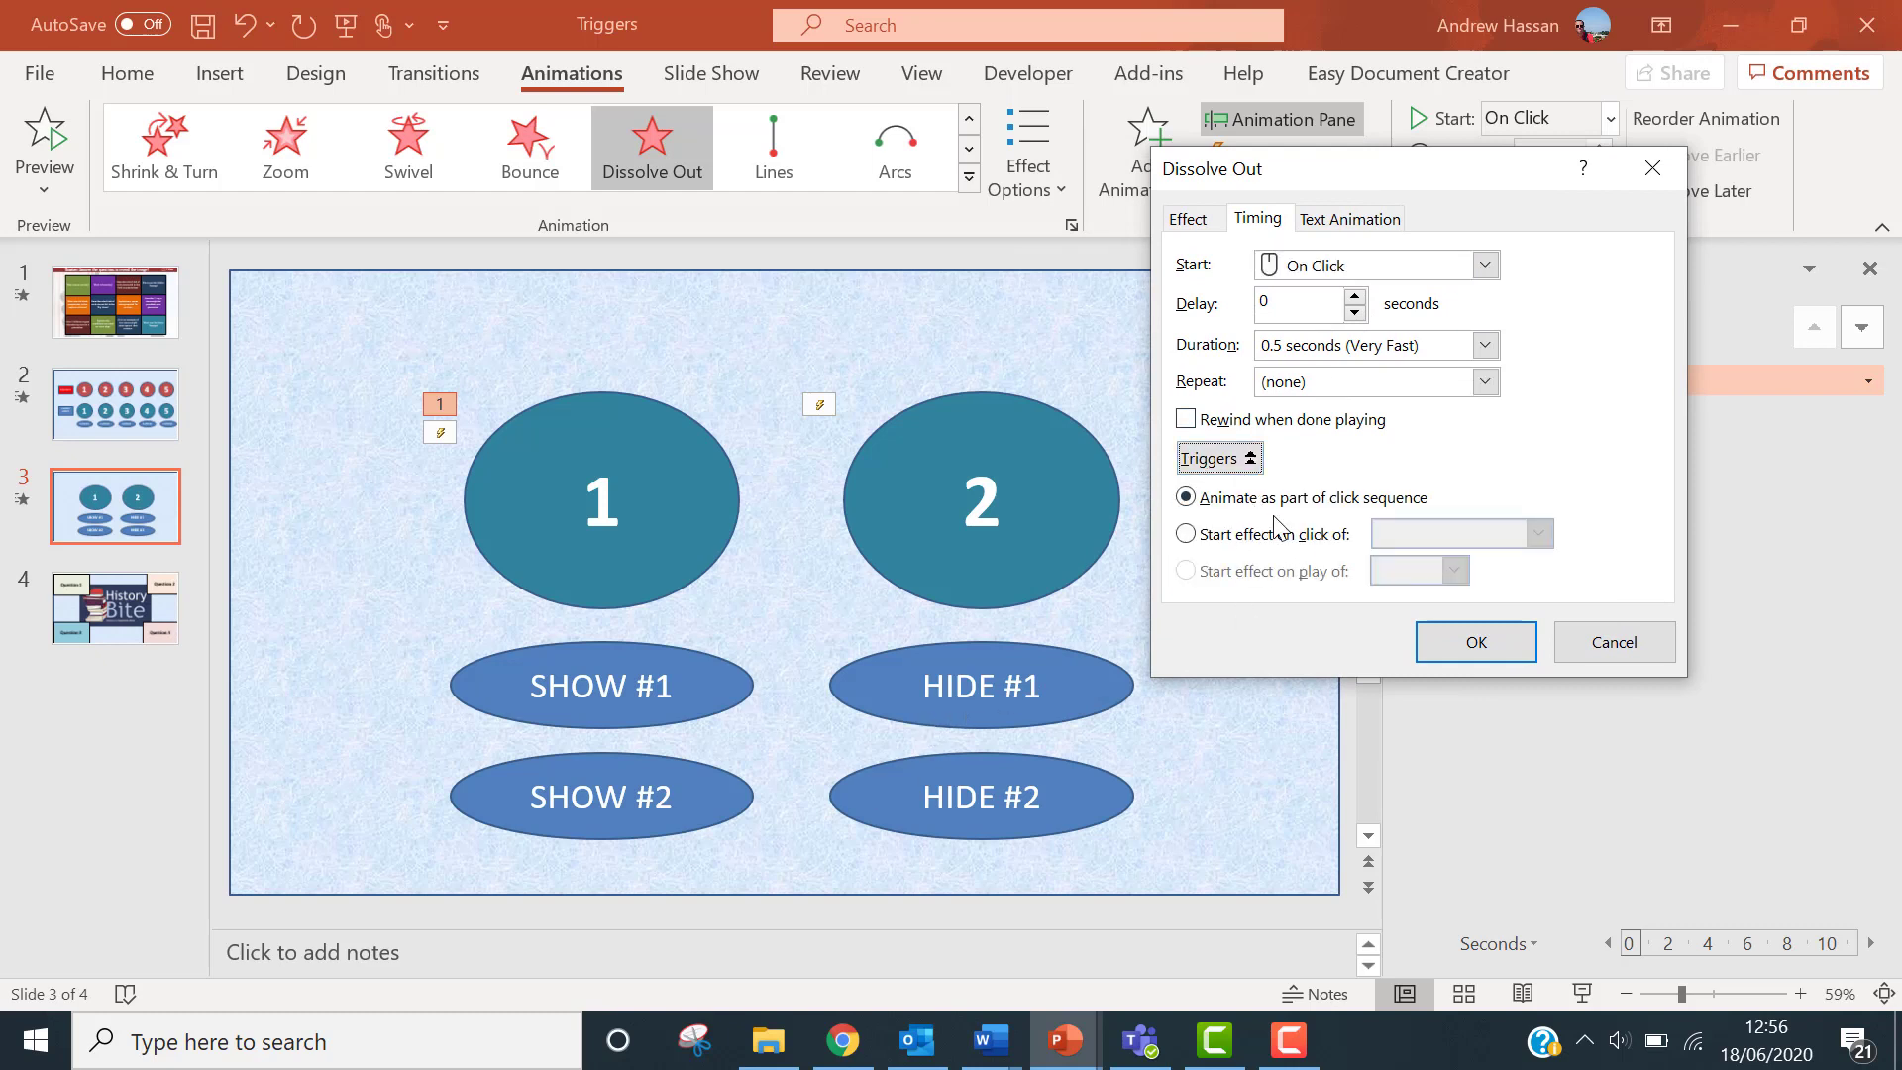
click(1233, 537)
click(1434, 535)
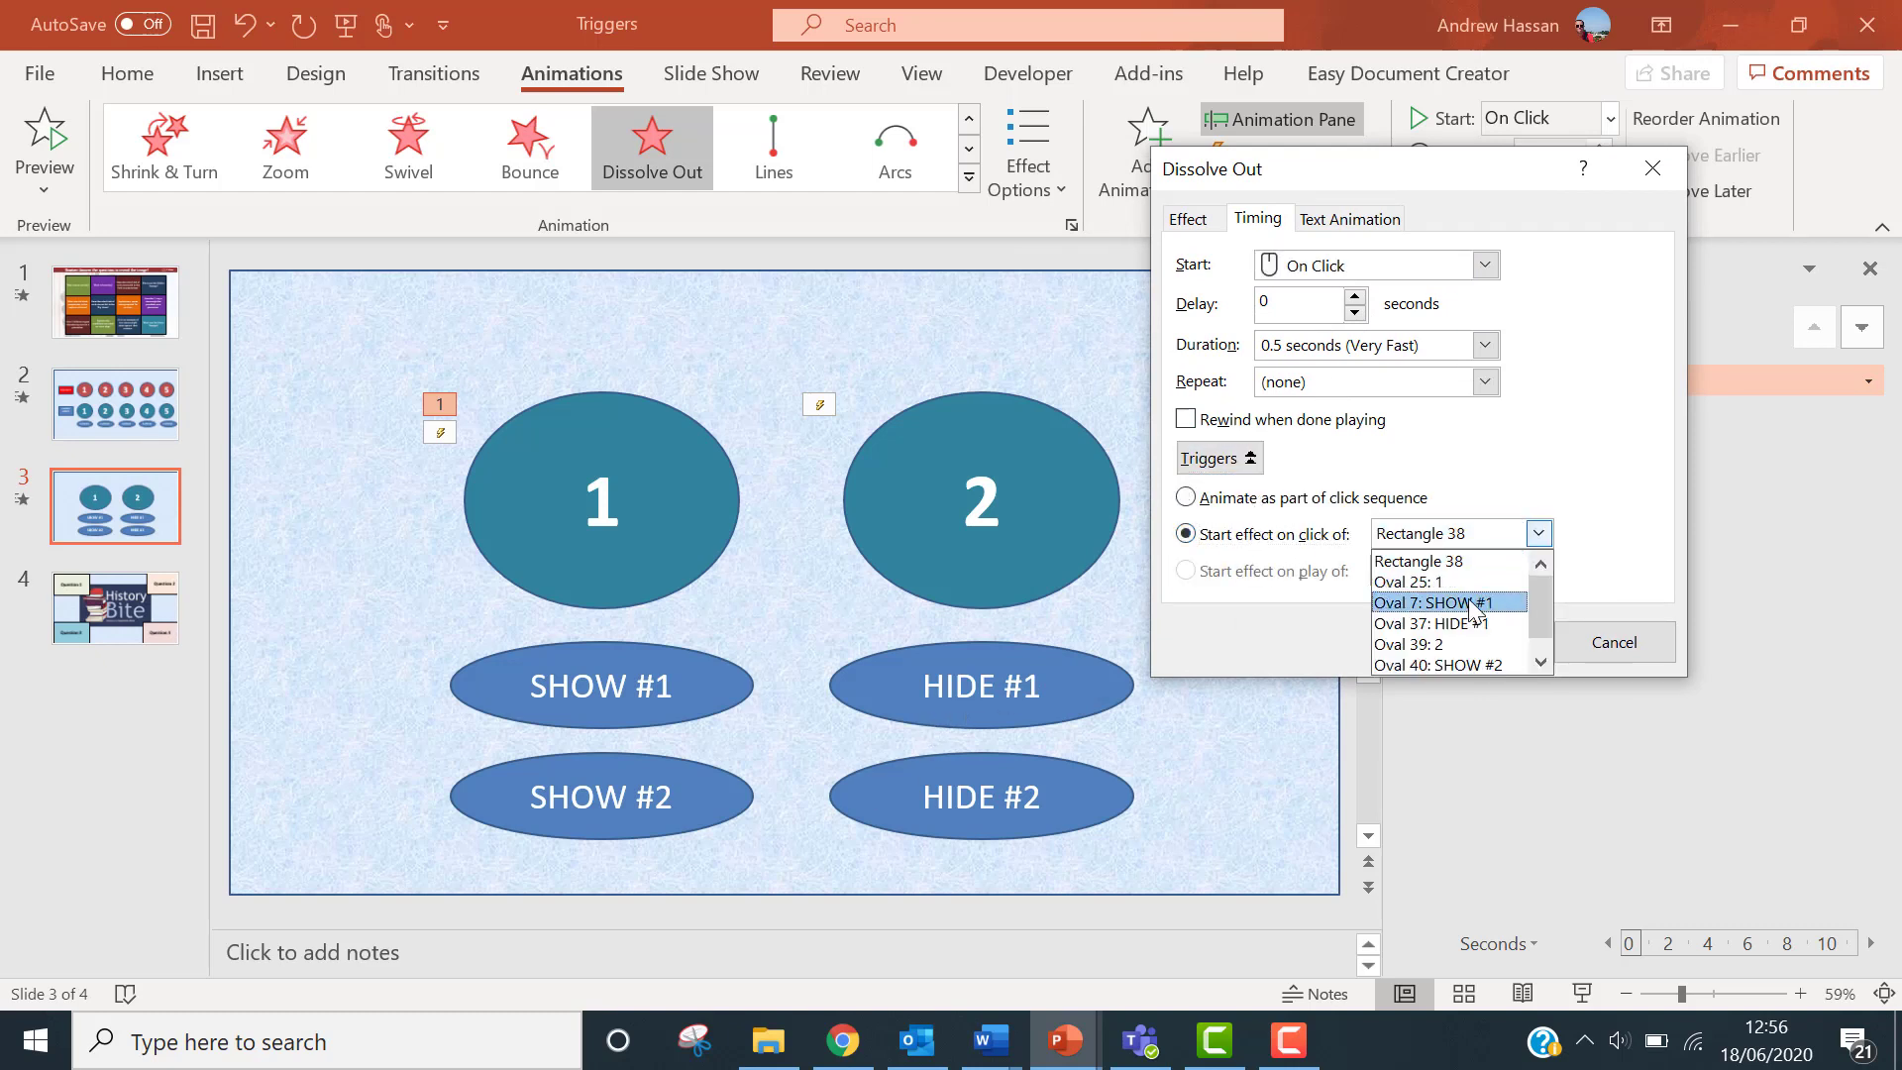
scroll(1473, 609, down, 1)
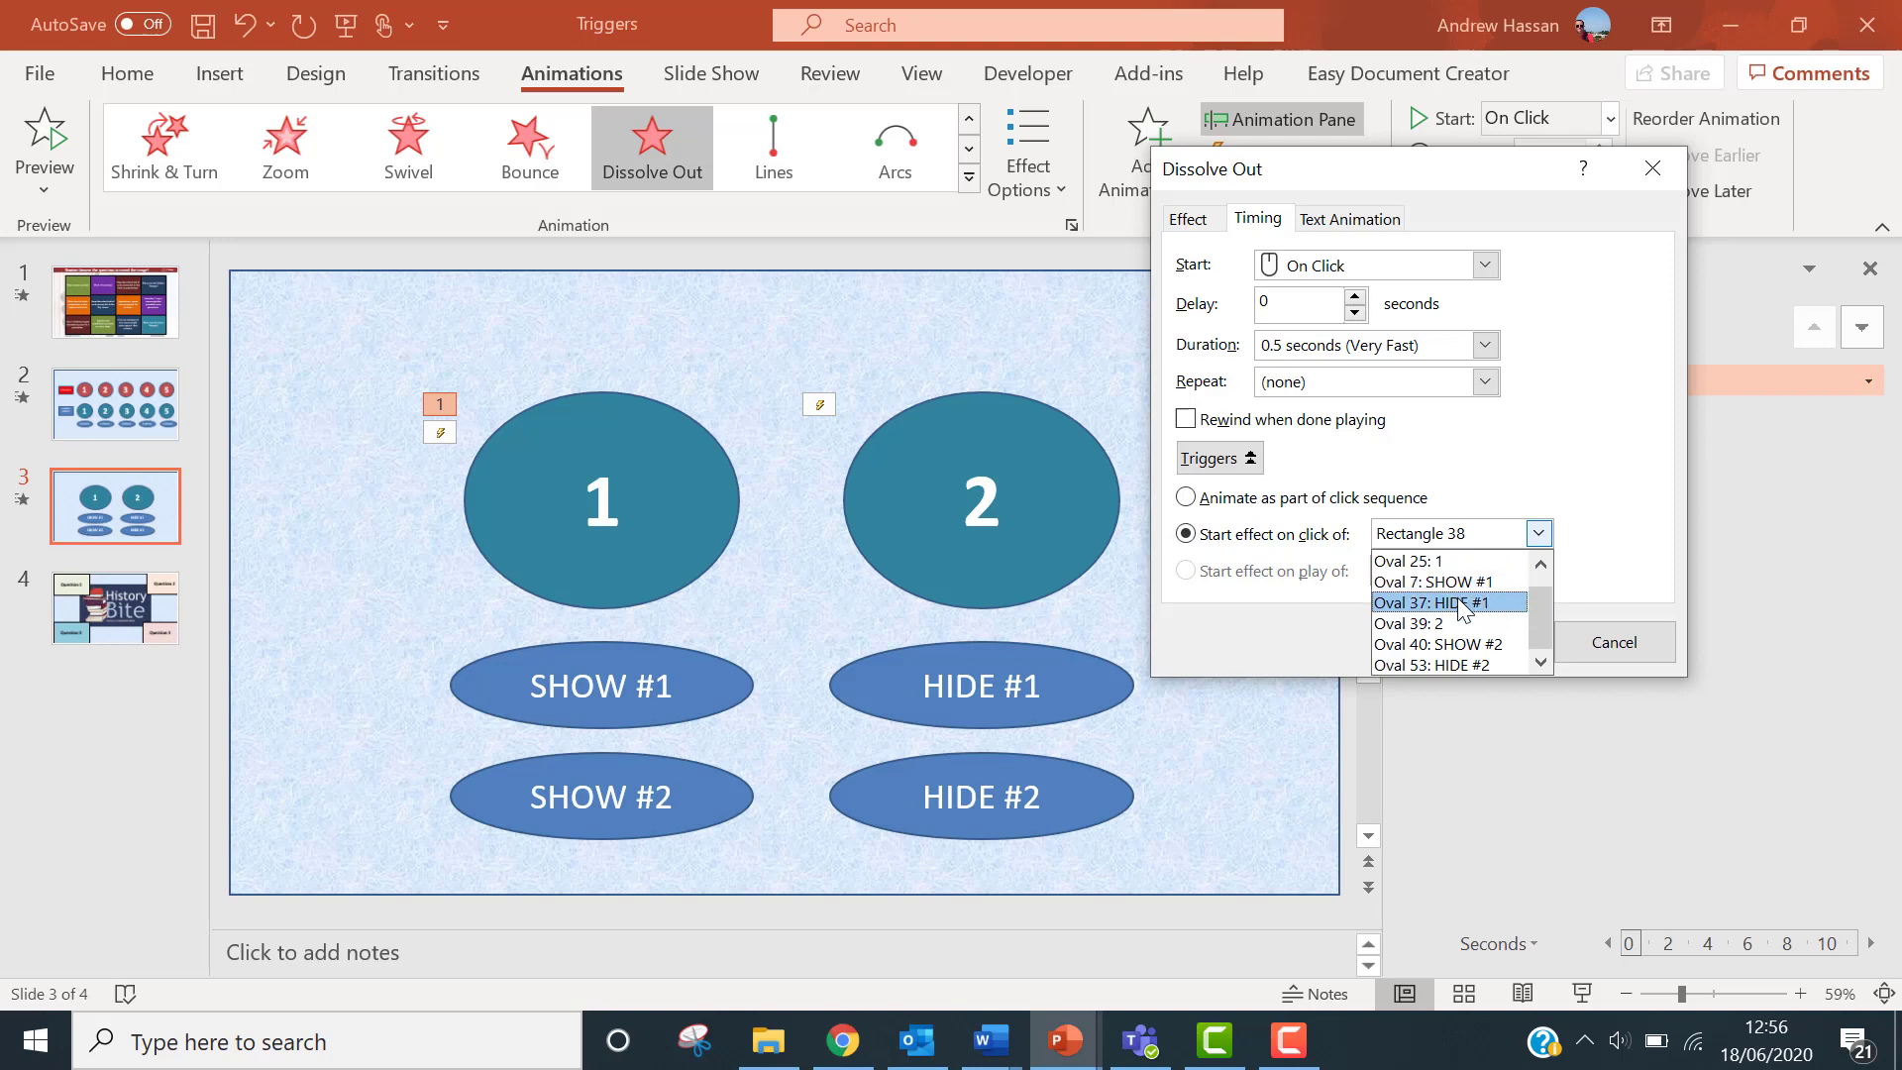
click(1464, 603)
click(1473, 646)
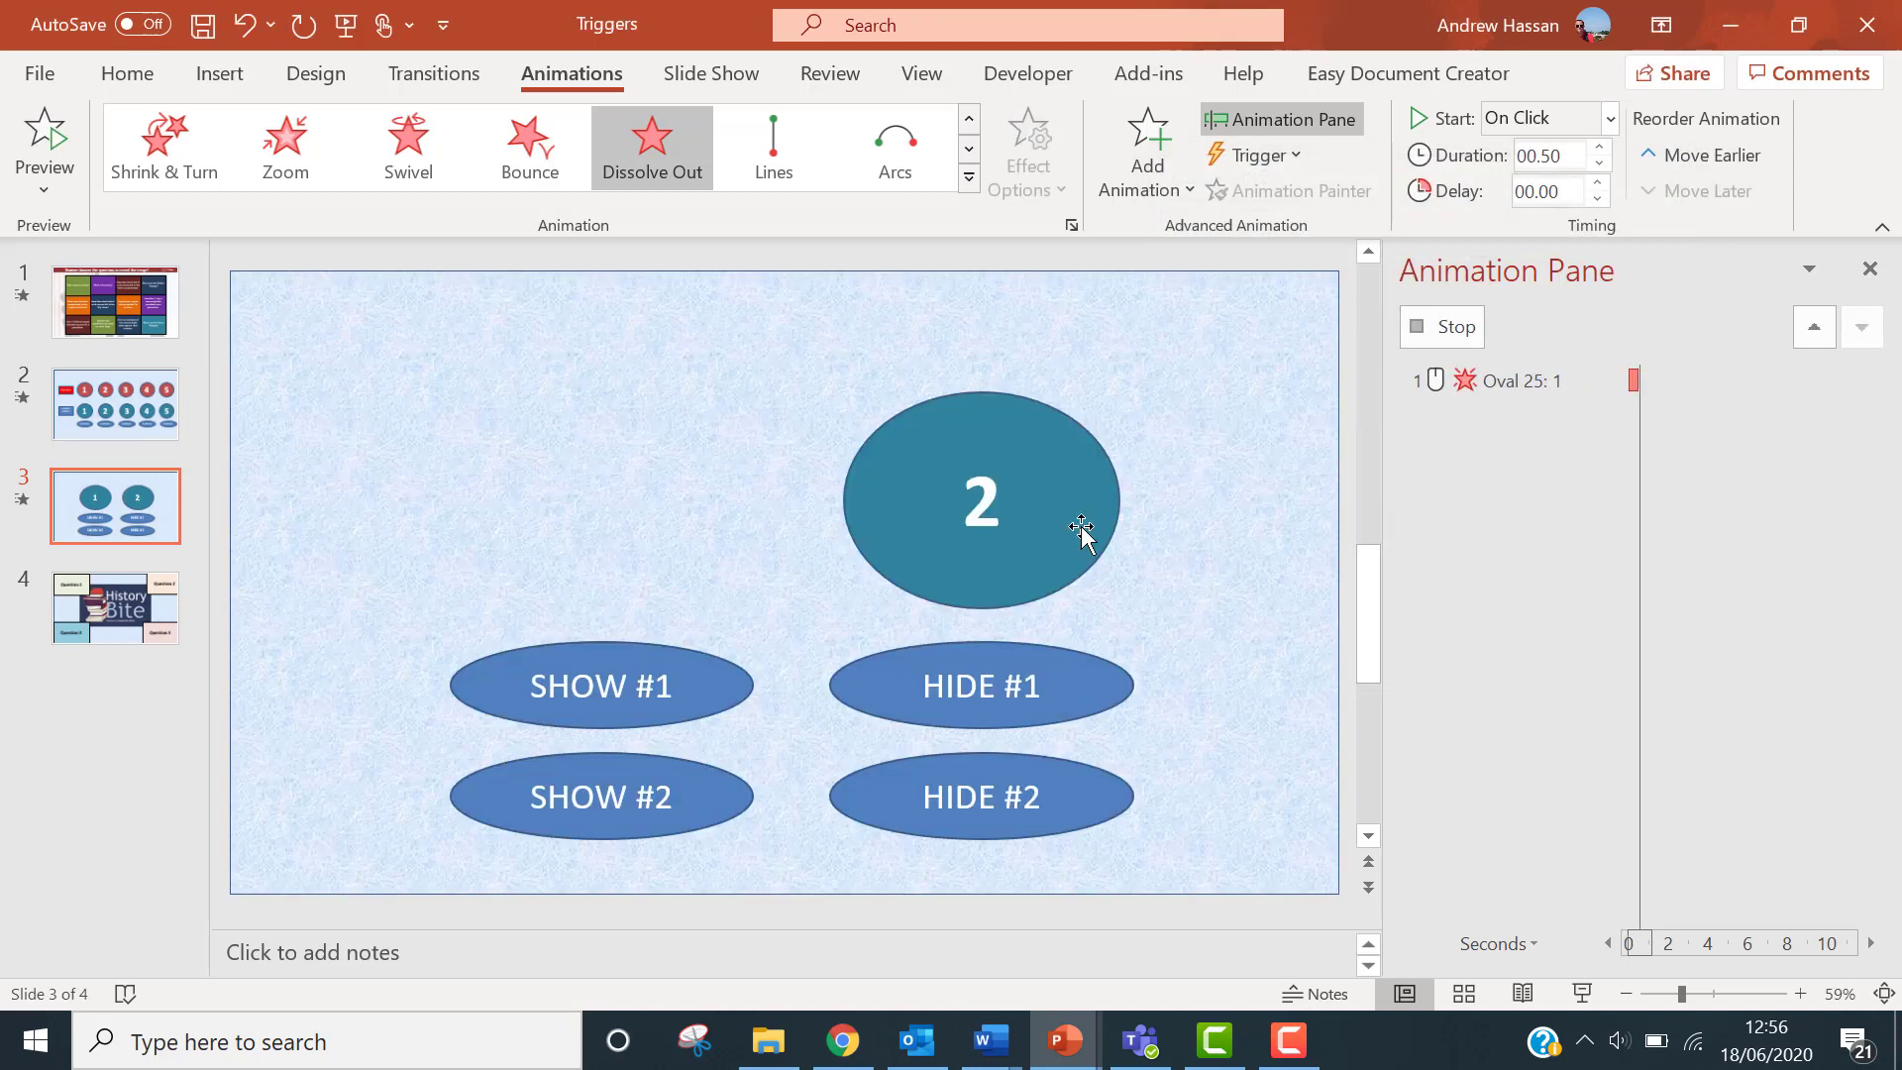
Add a Dissolve Out exit effect to oval 2
click(1082, 532)
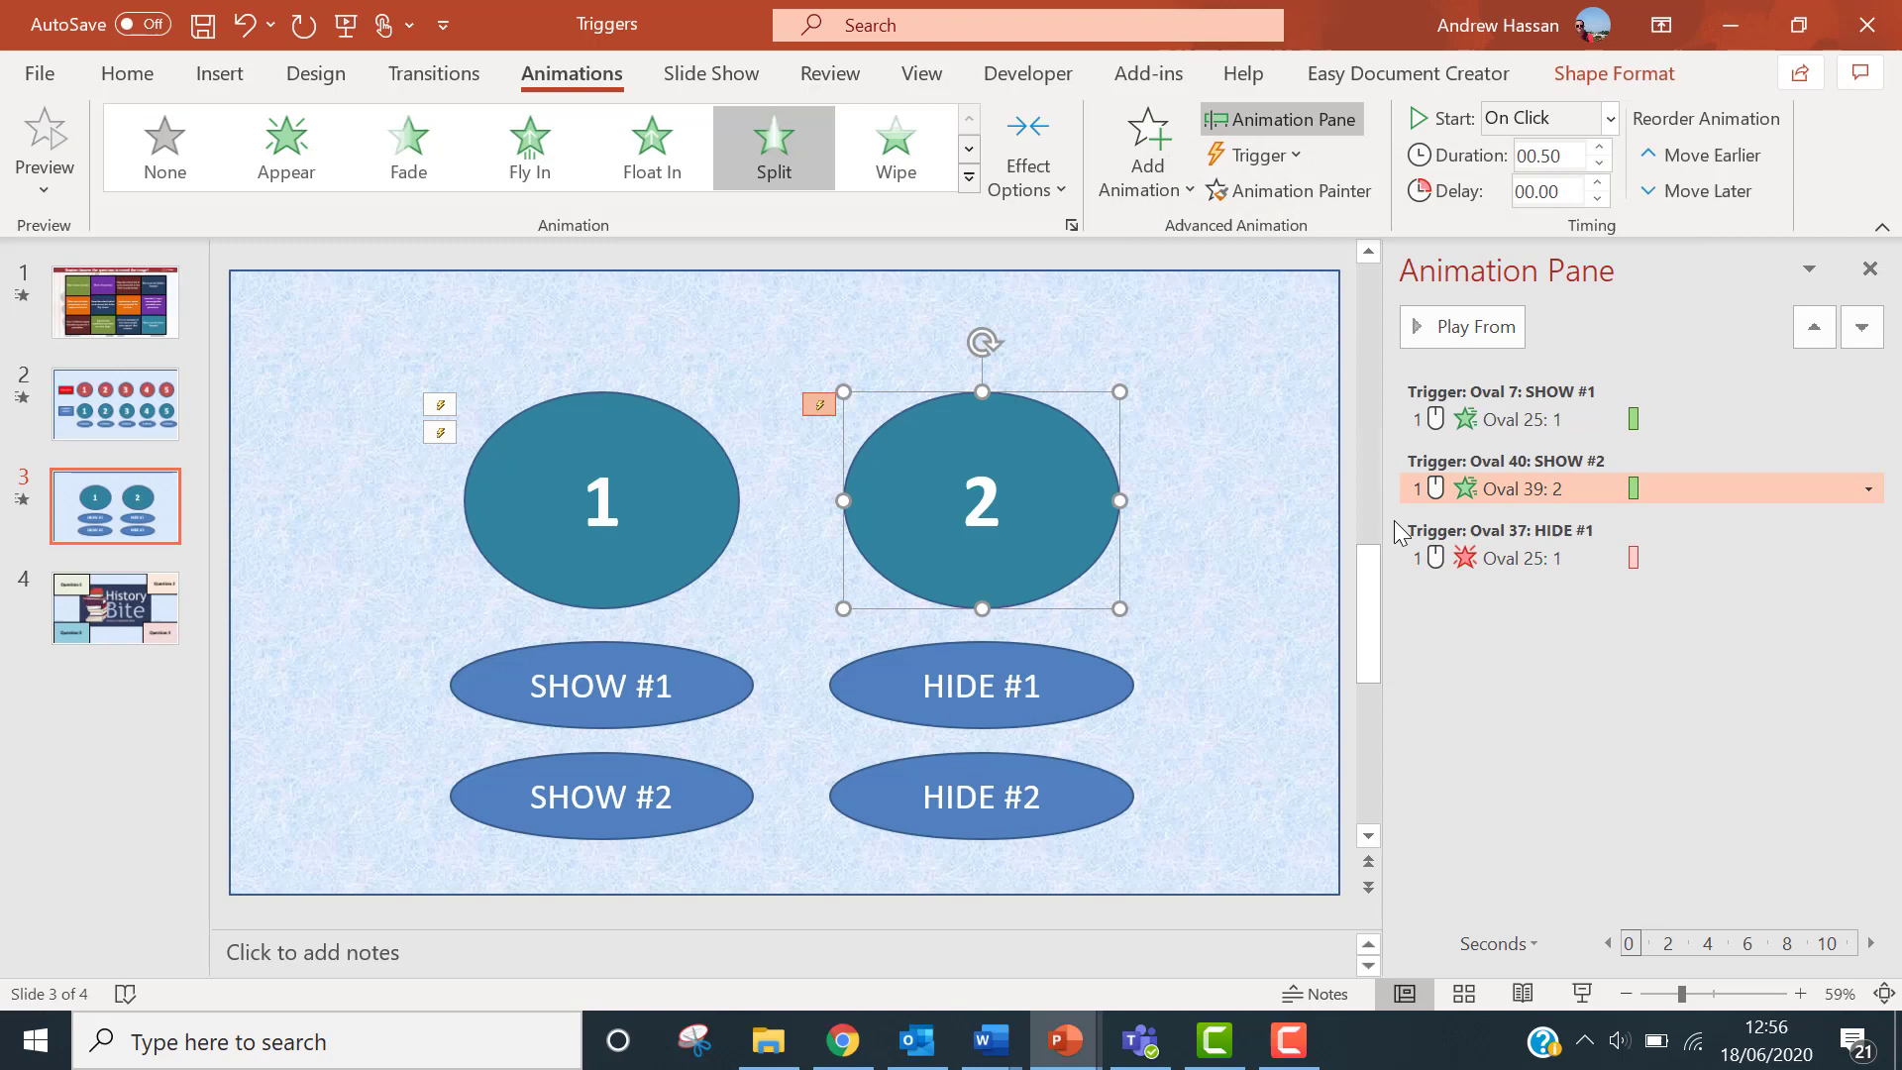
click(1148, 149)
click(1223, 881)
click(960, 806)
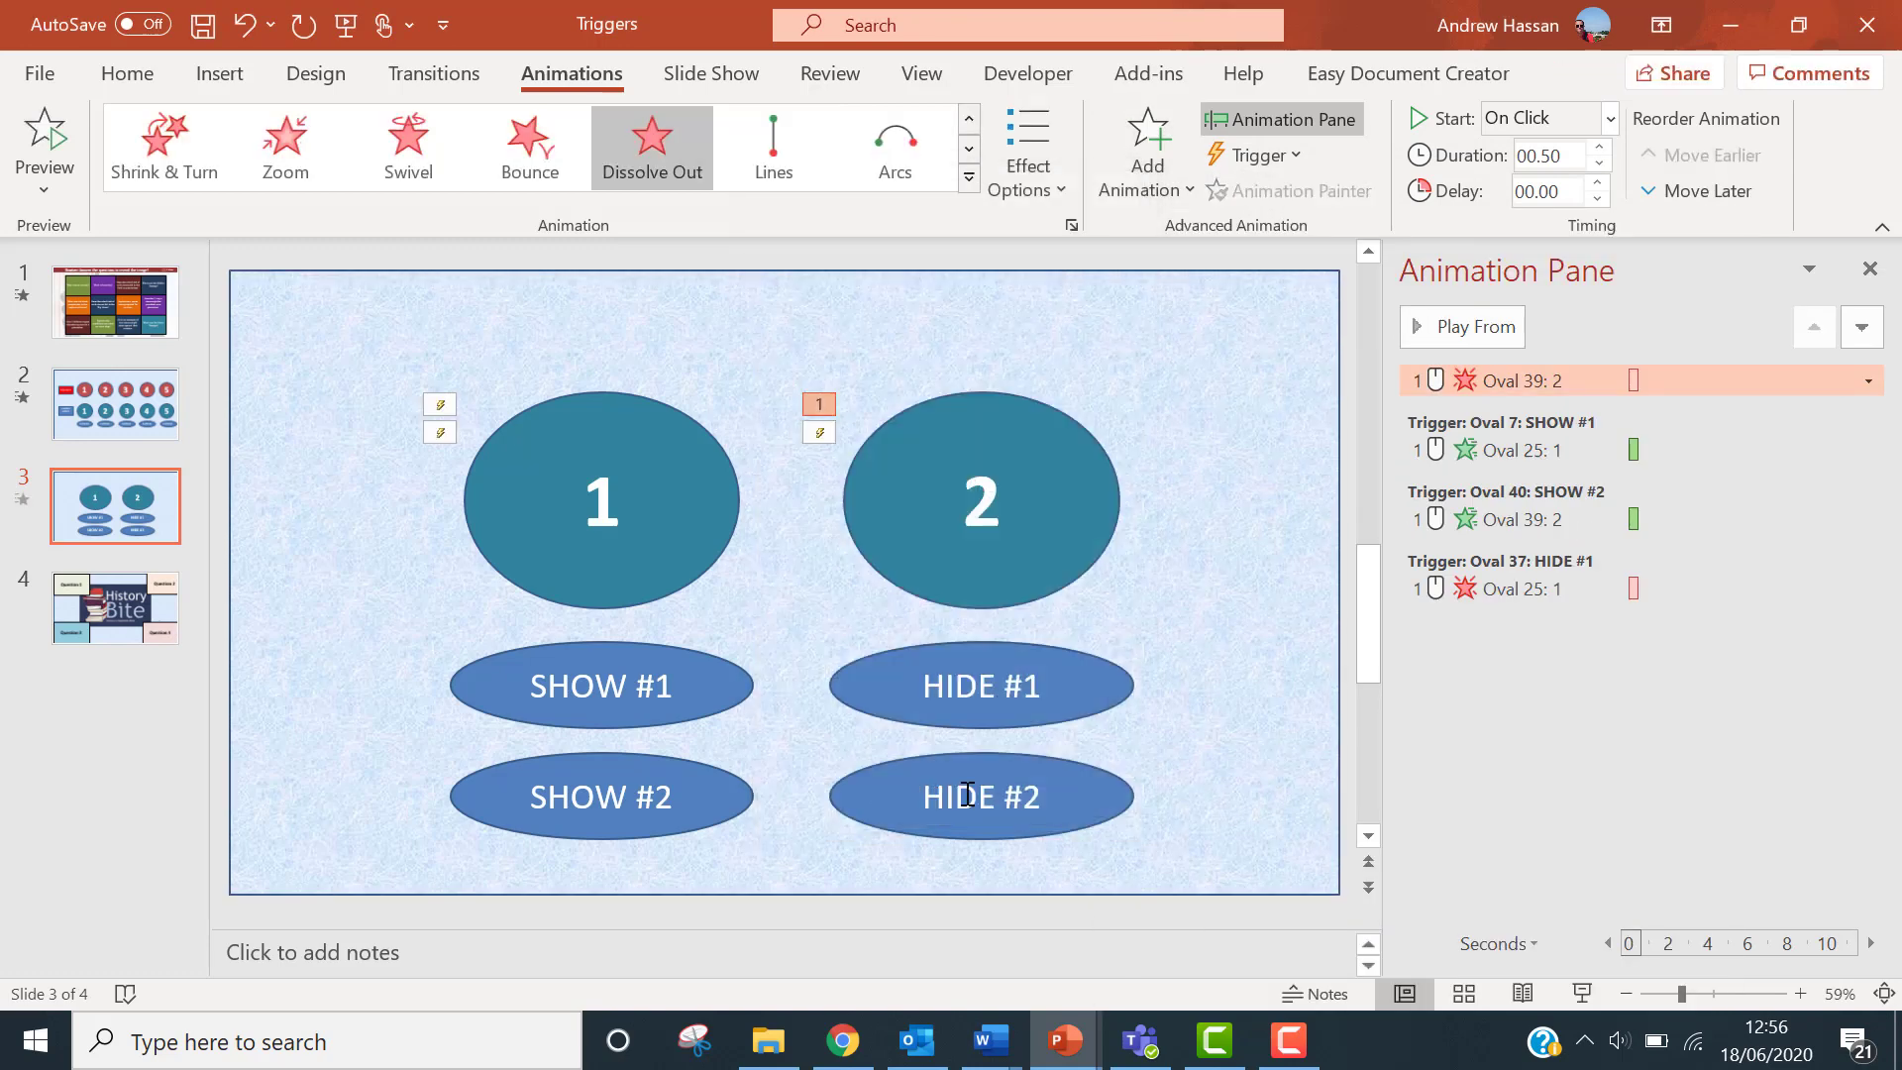
right_click(1496, 389)
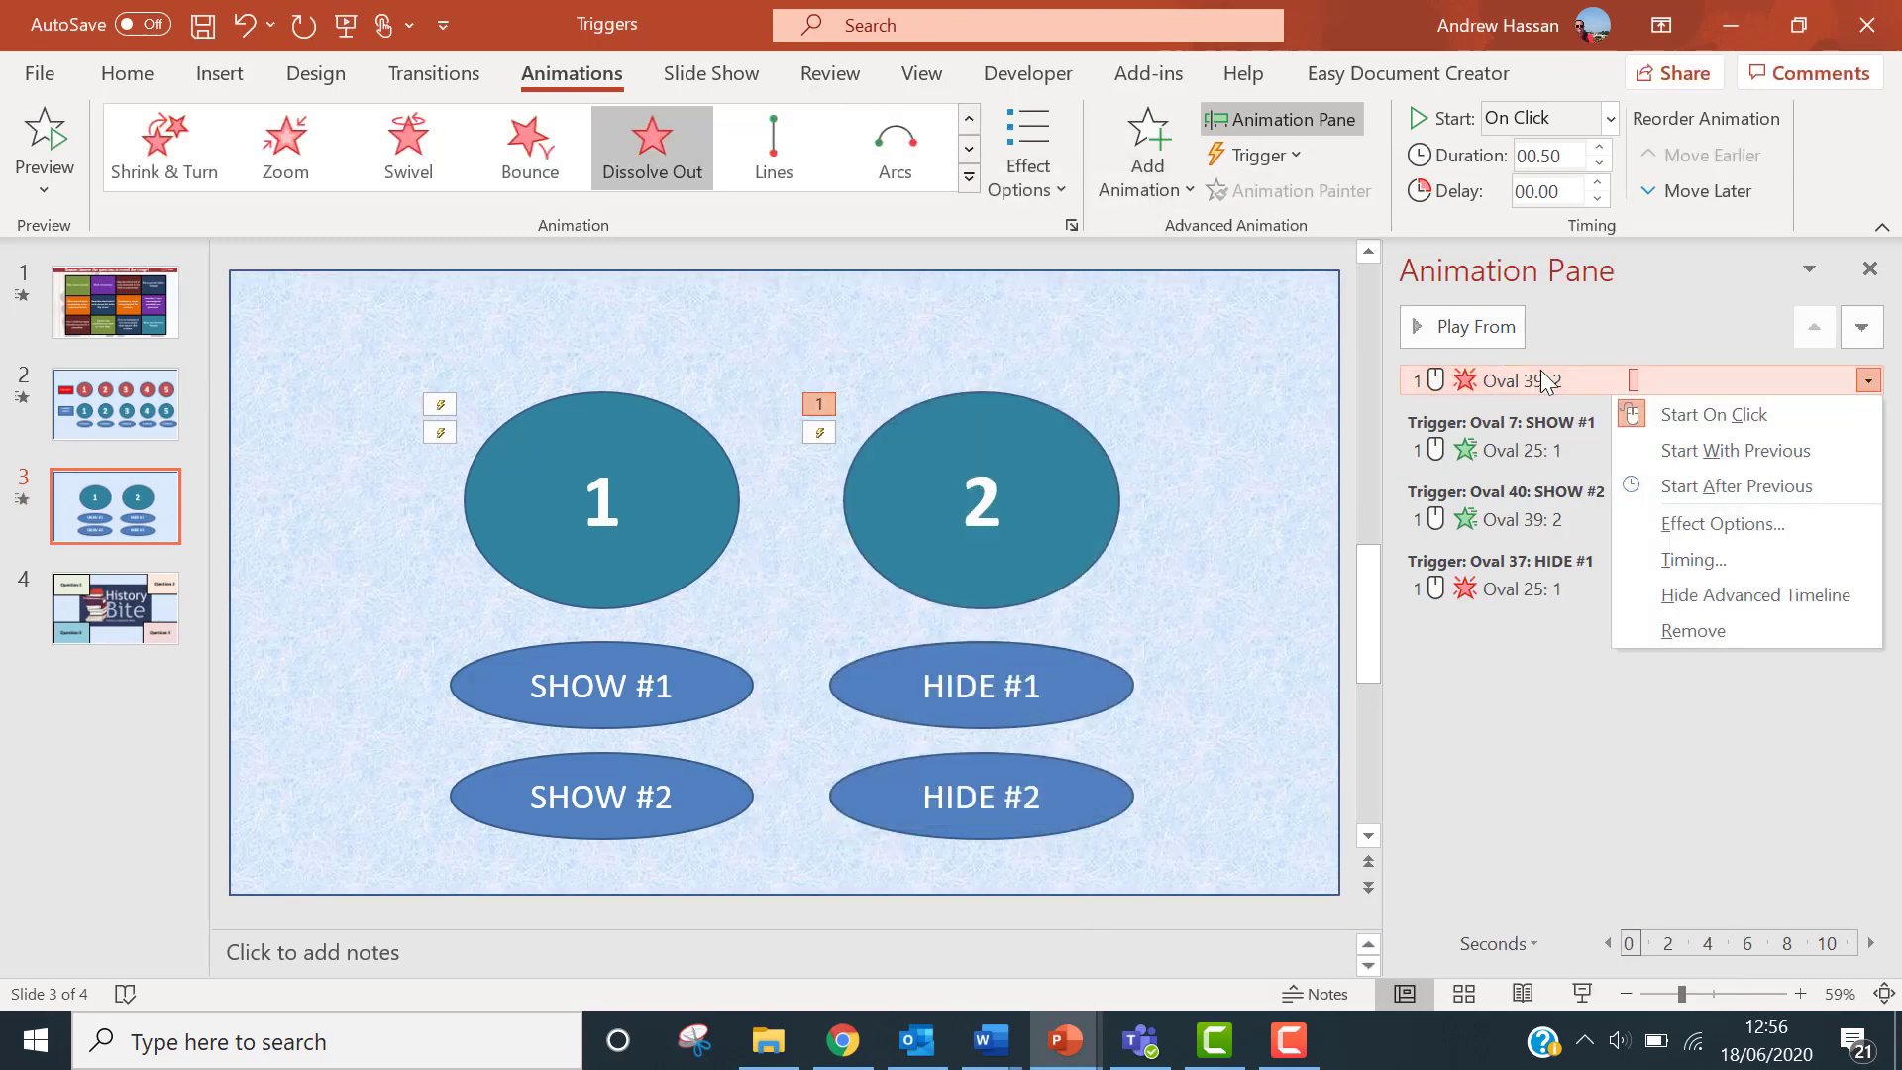
Set oval 2's Dissolve Out exit to start on click of Oval 53: HIDE #2
click(1692, 559)
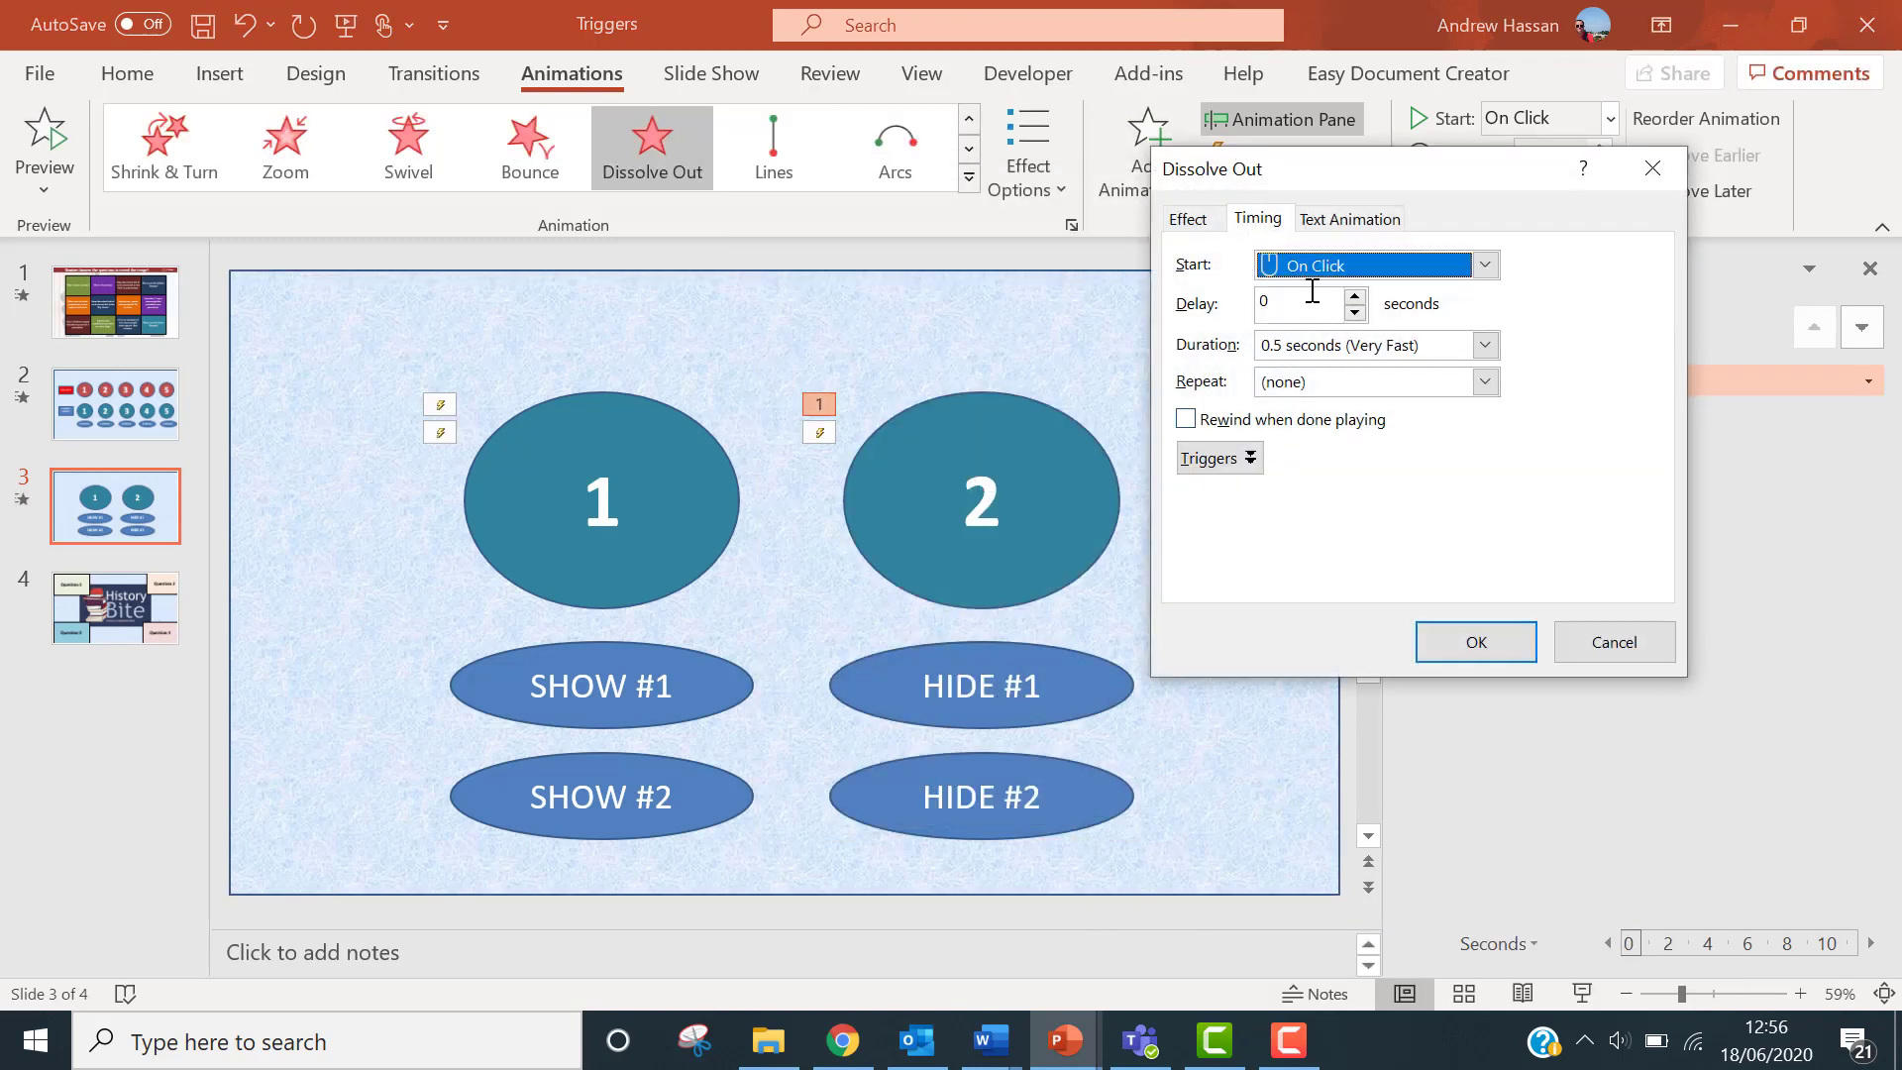
click(1219, 457)
click(1446, 533)
scroll(1456, 634, down, 1)
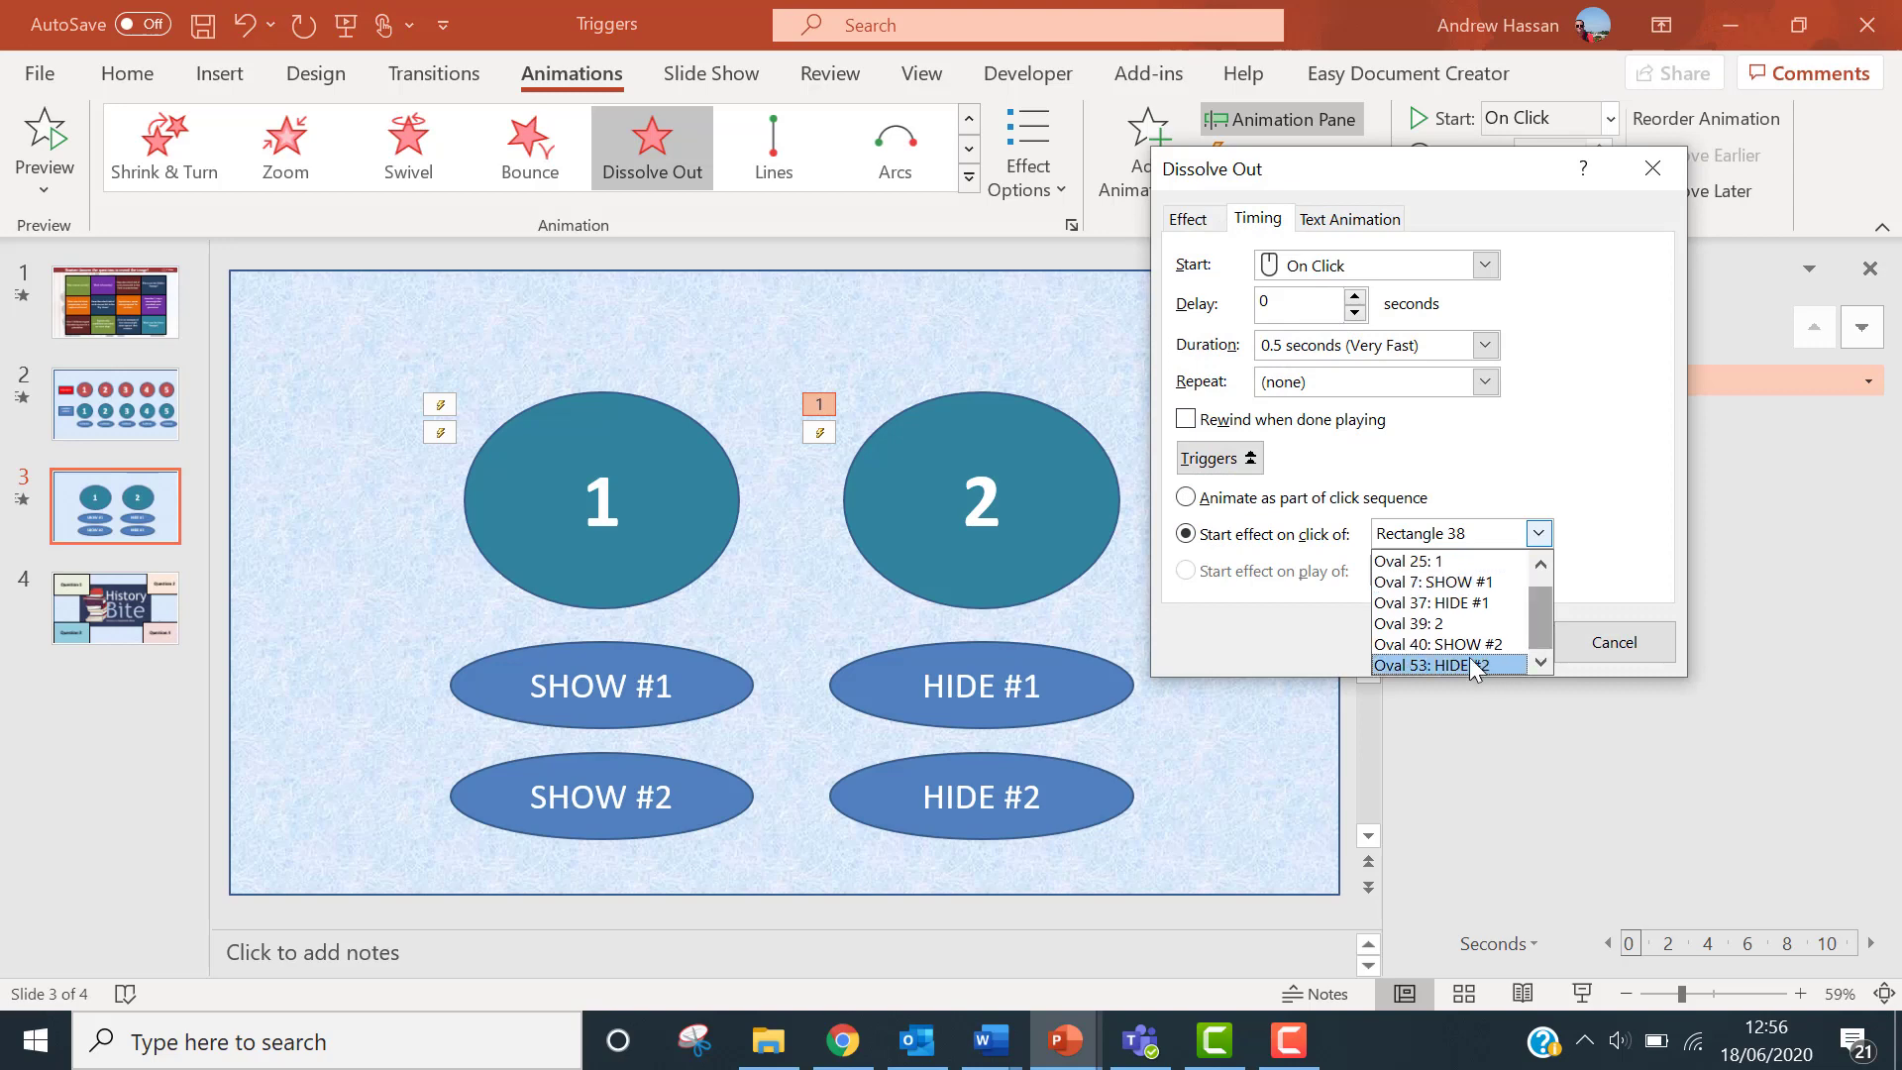
click(1456, 663)
click(1473, 645)
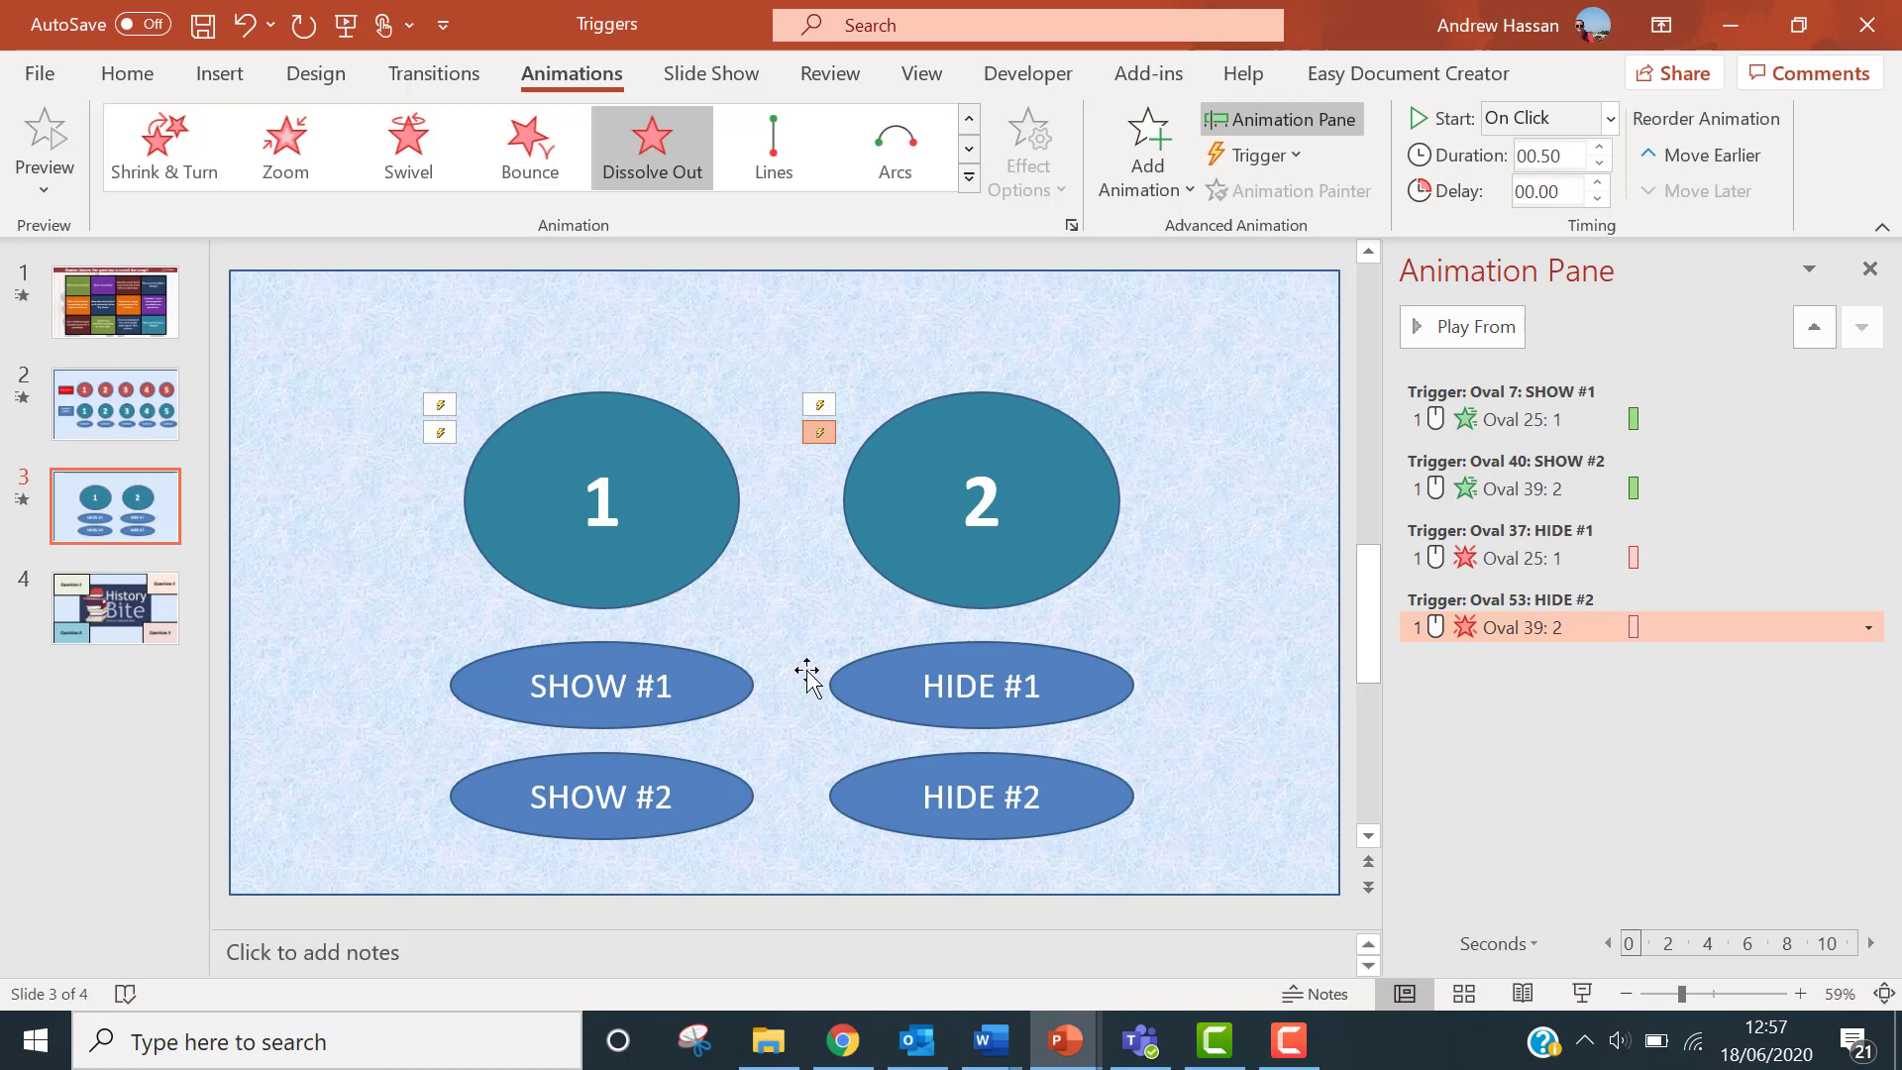
On slide 4, arrange Question boxes 1–4 into a two-by-two grid over the central image
click(115, 609)
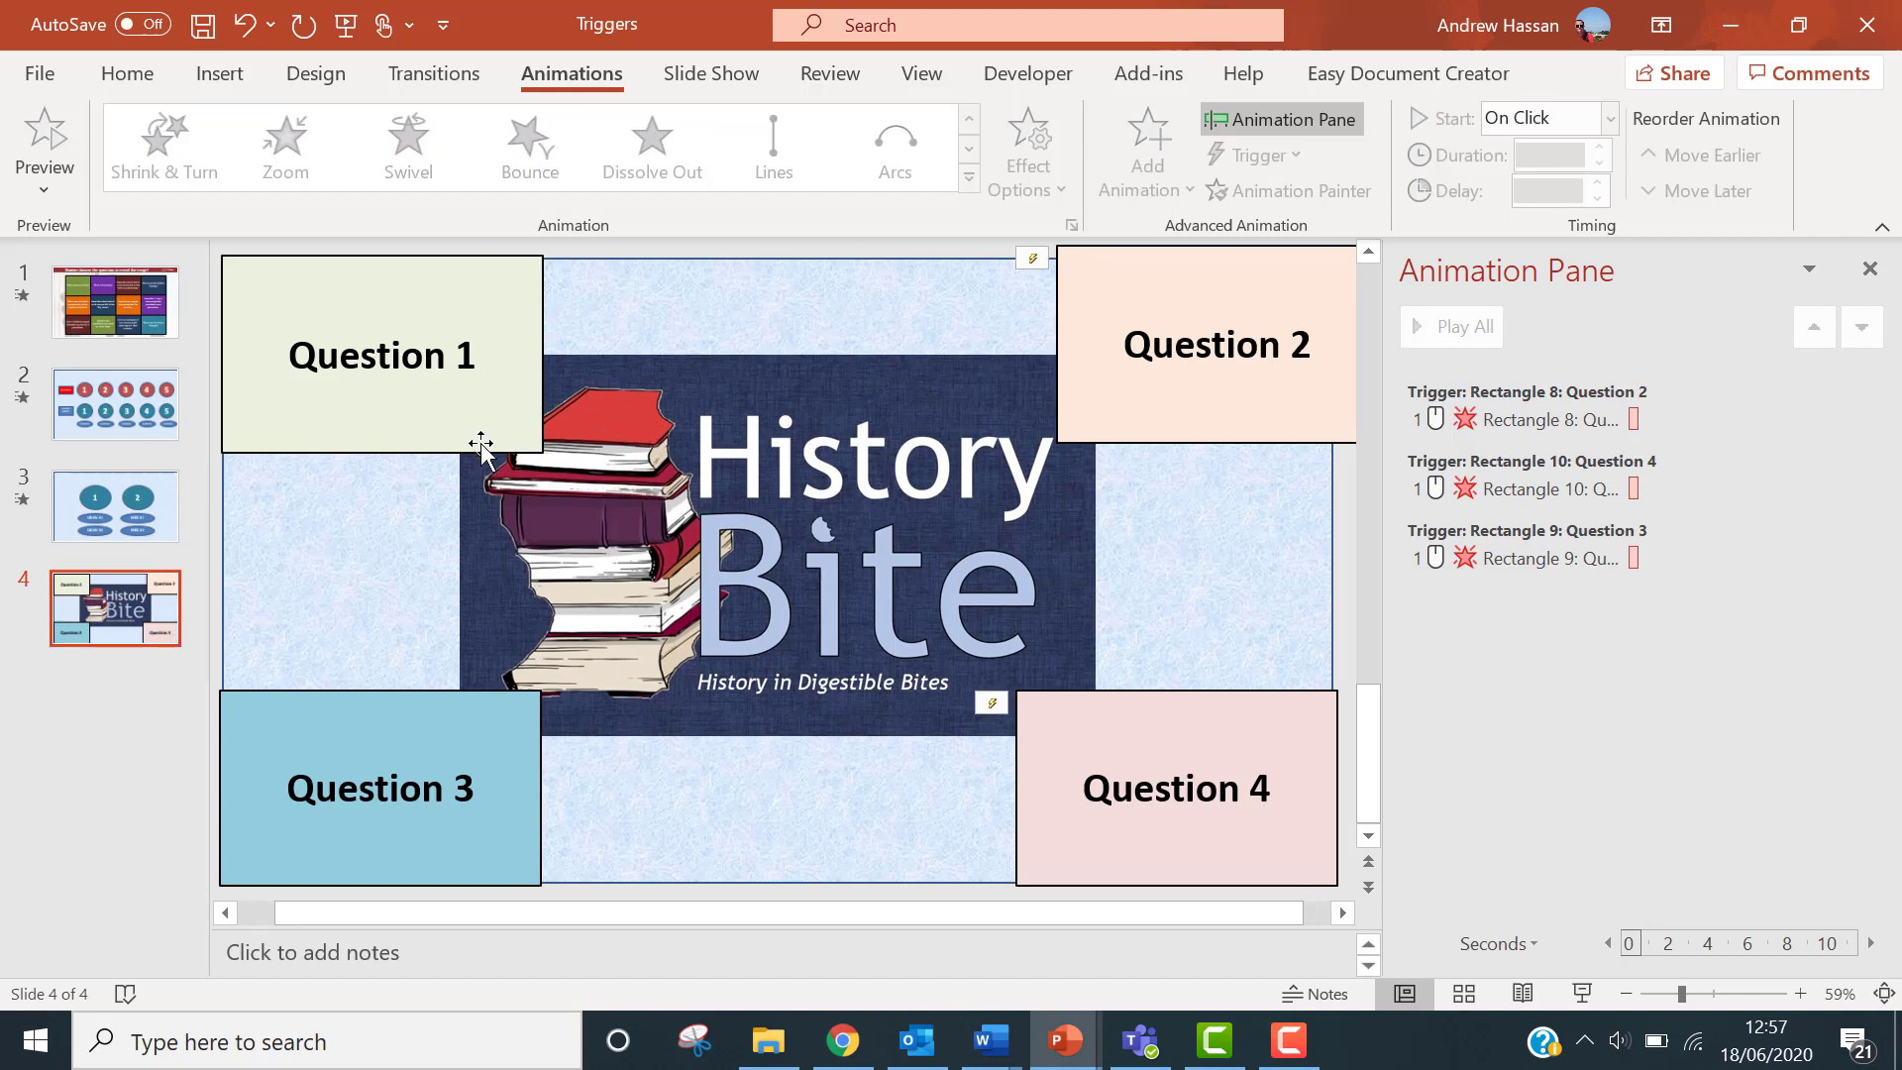
drag(526, 429, 721, 527)
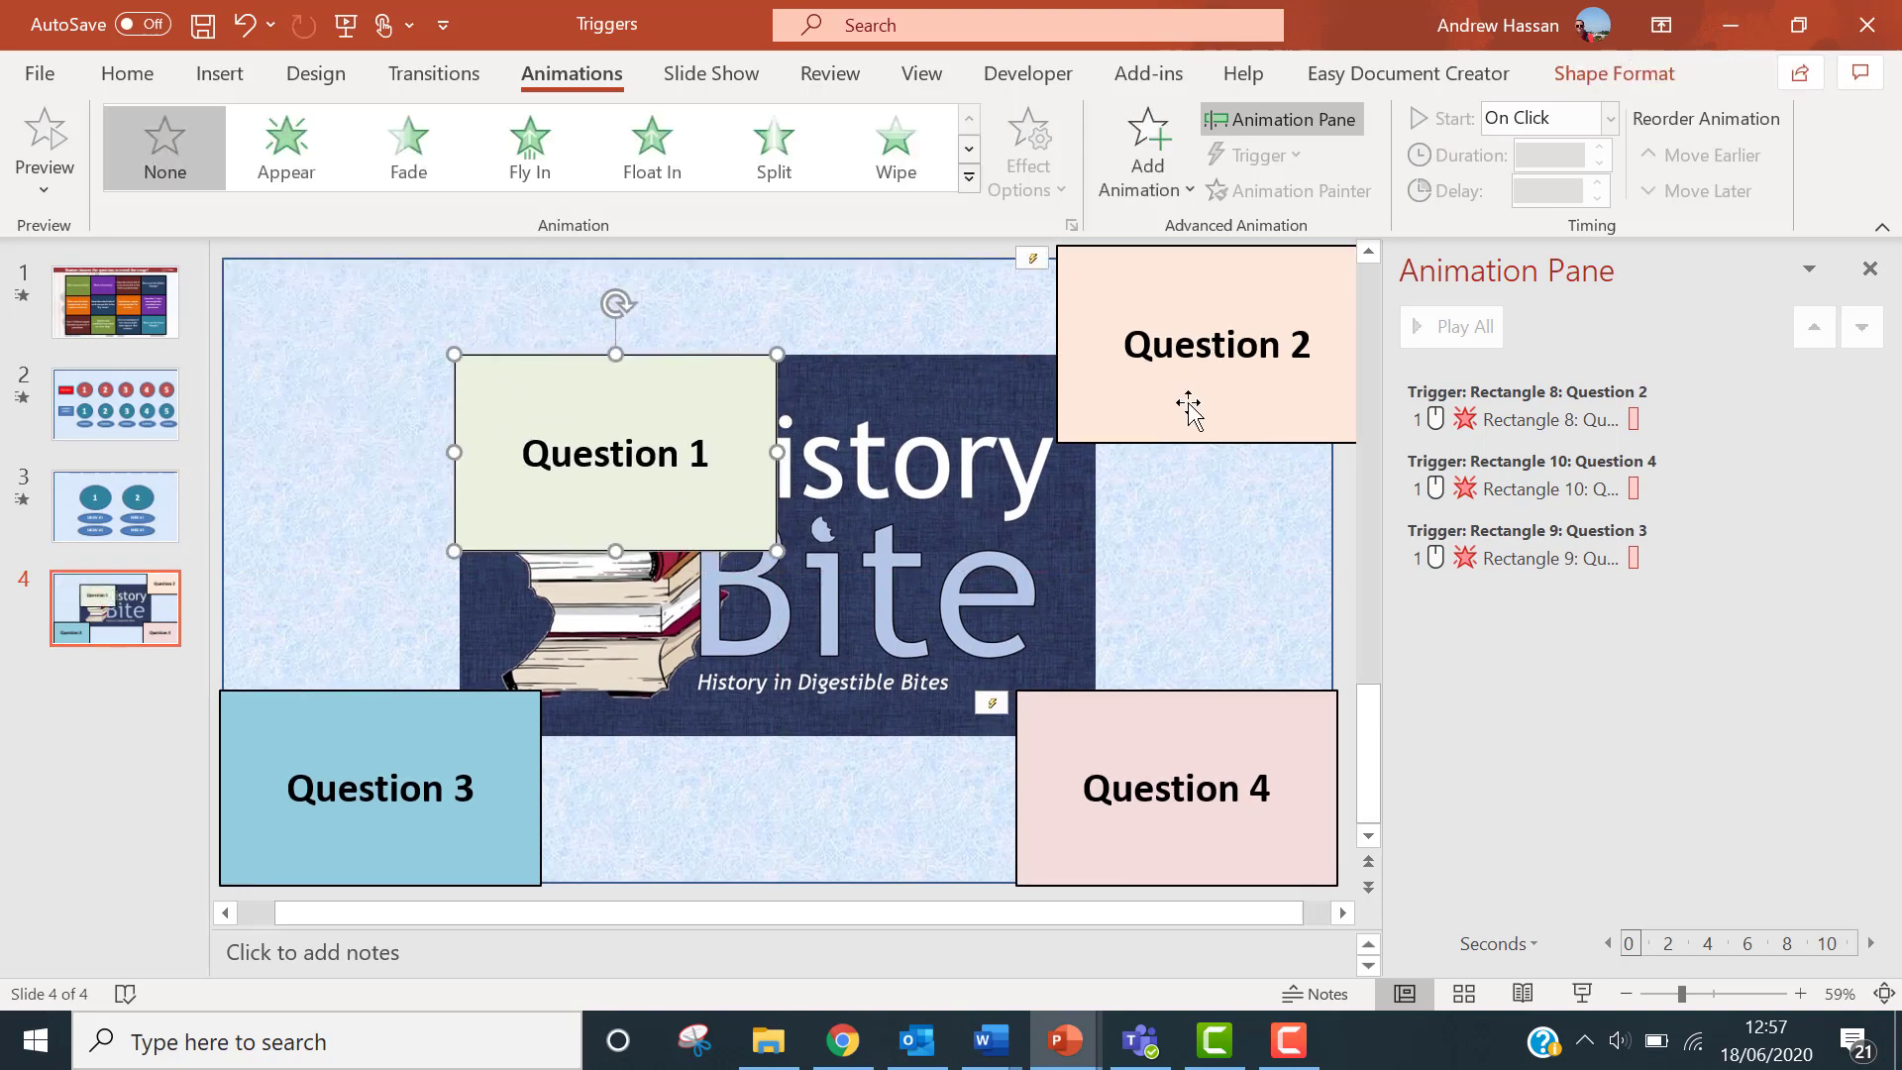
drag(1189, 406, 907, 513)
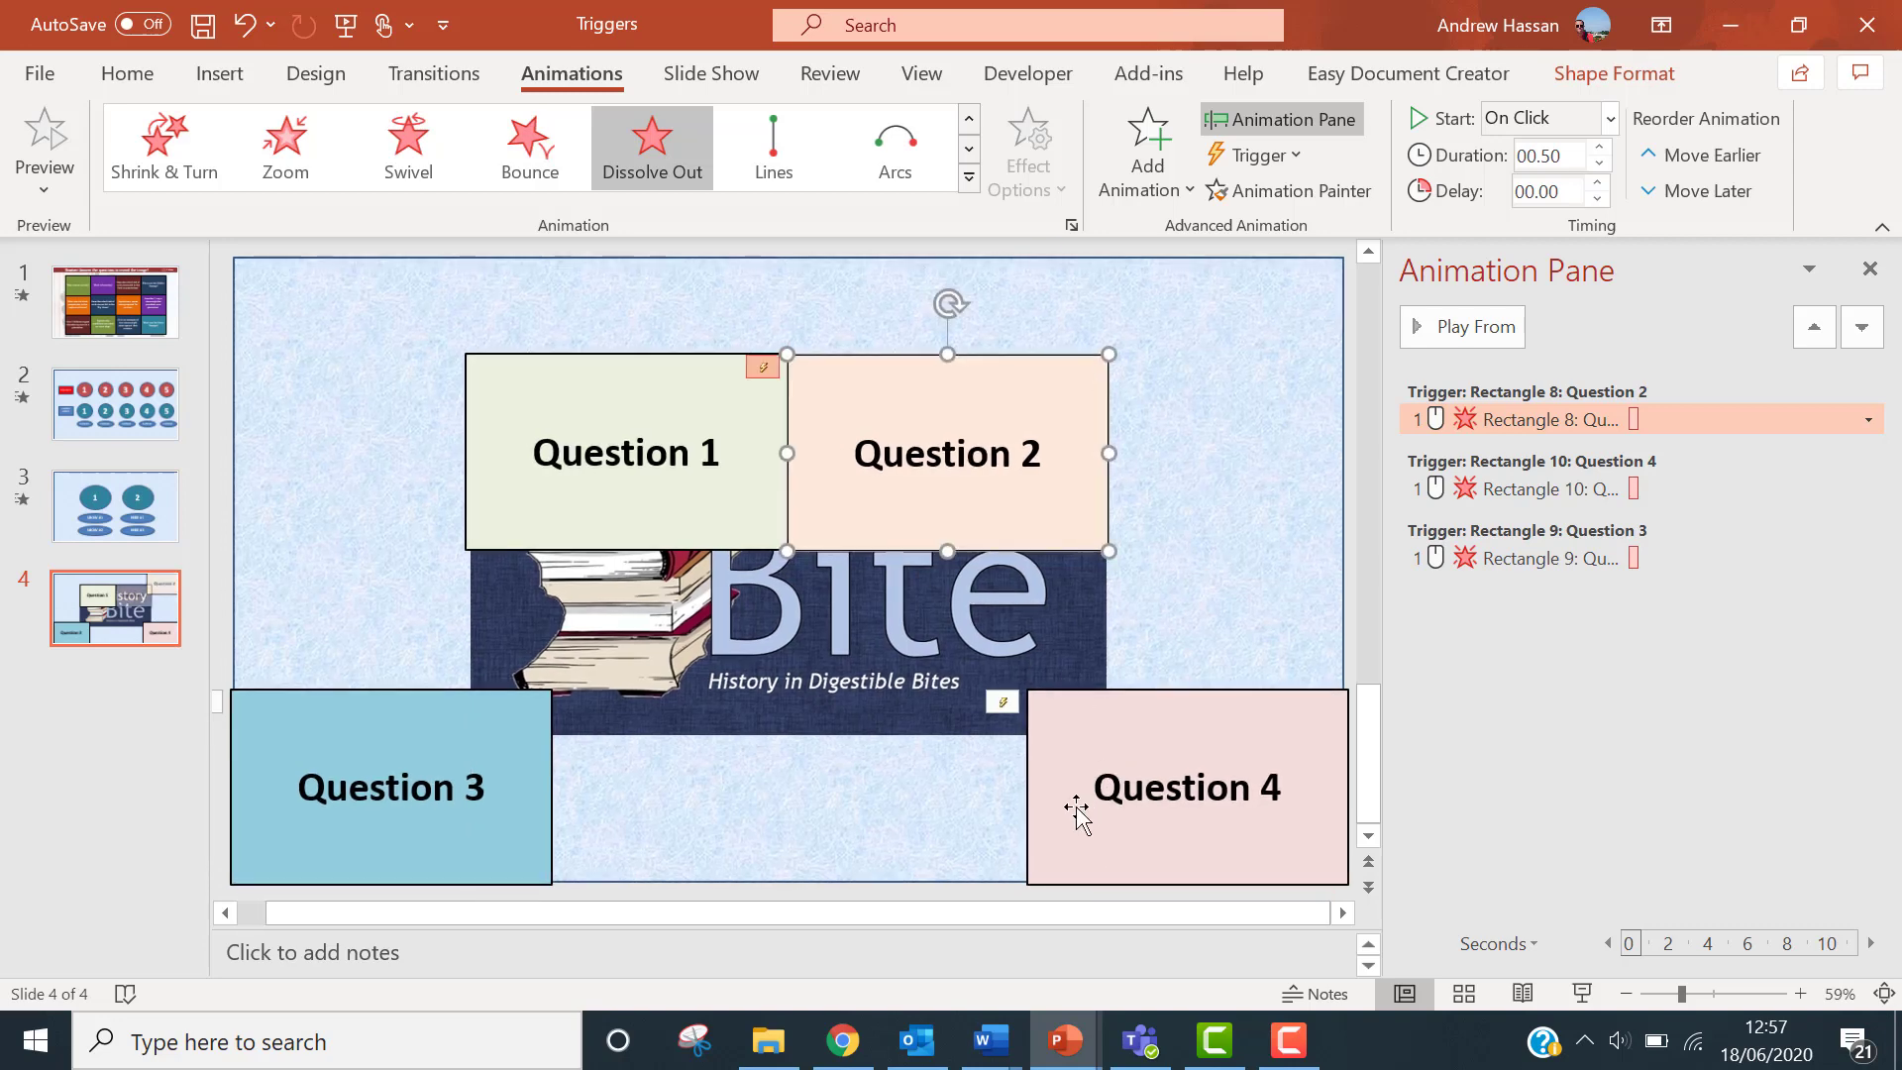
drag(1080, 844, 846, 718)
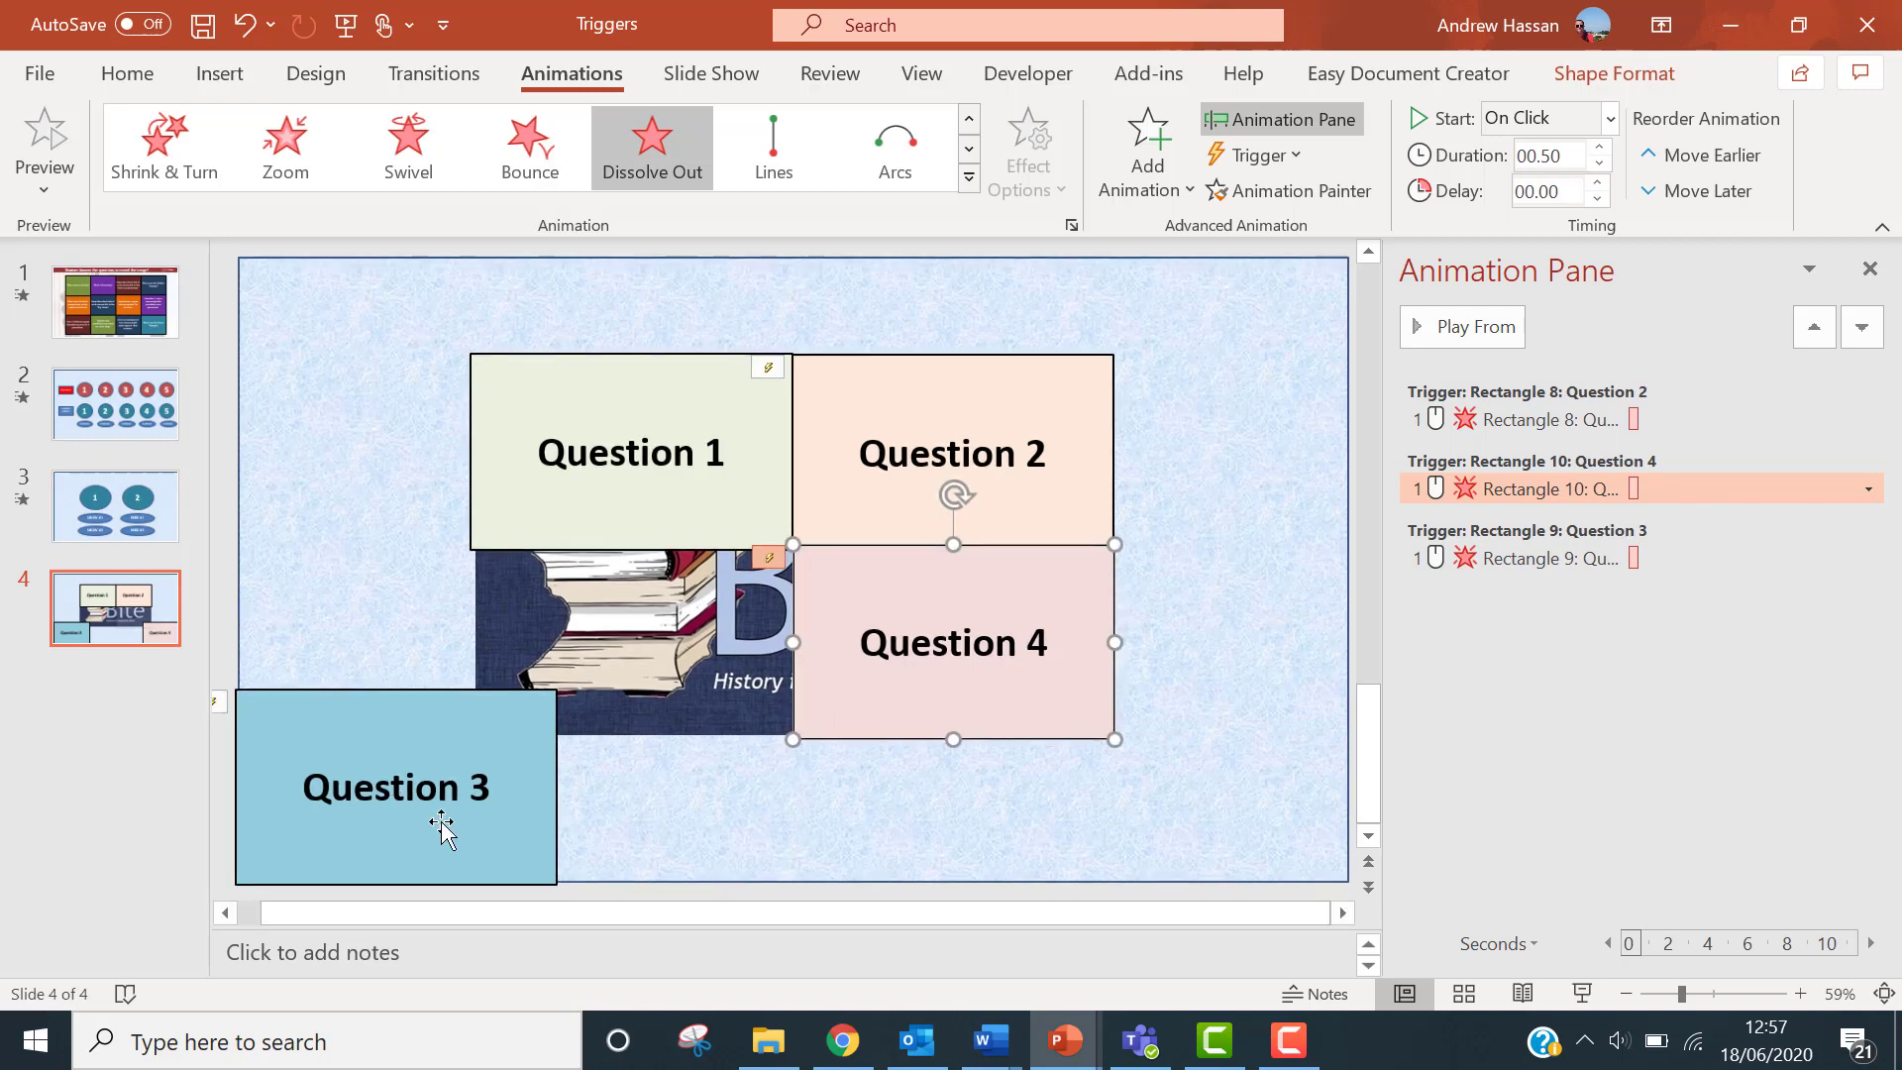
drag(473, 829, 710, 683)
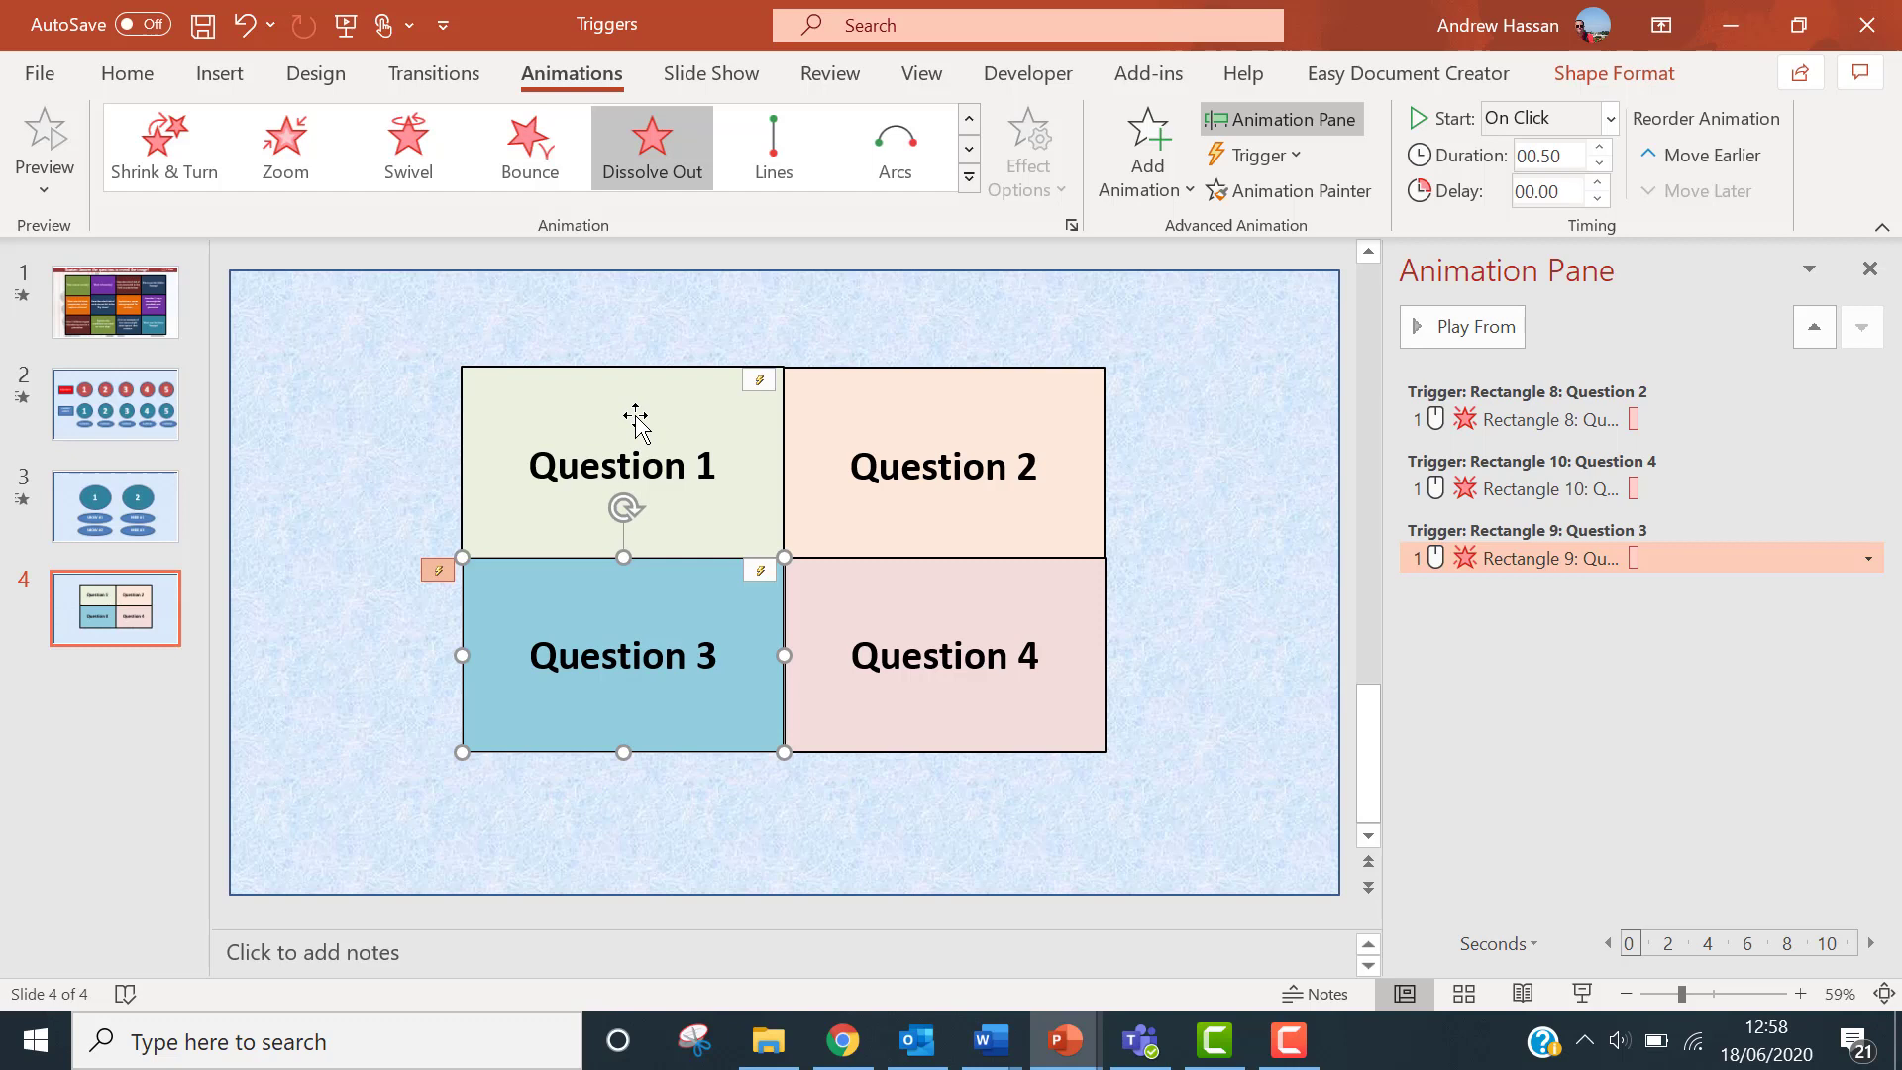
Add a Dissolve Out exit effect to the Question 1 box
click(636, 416)
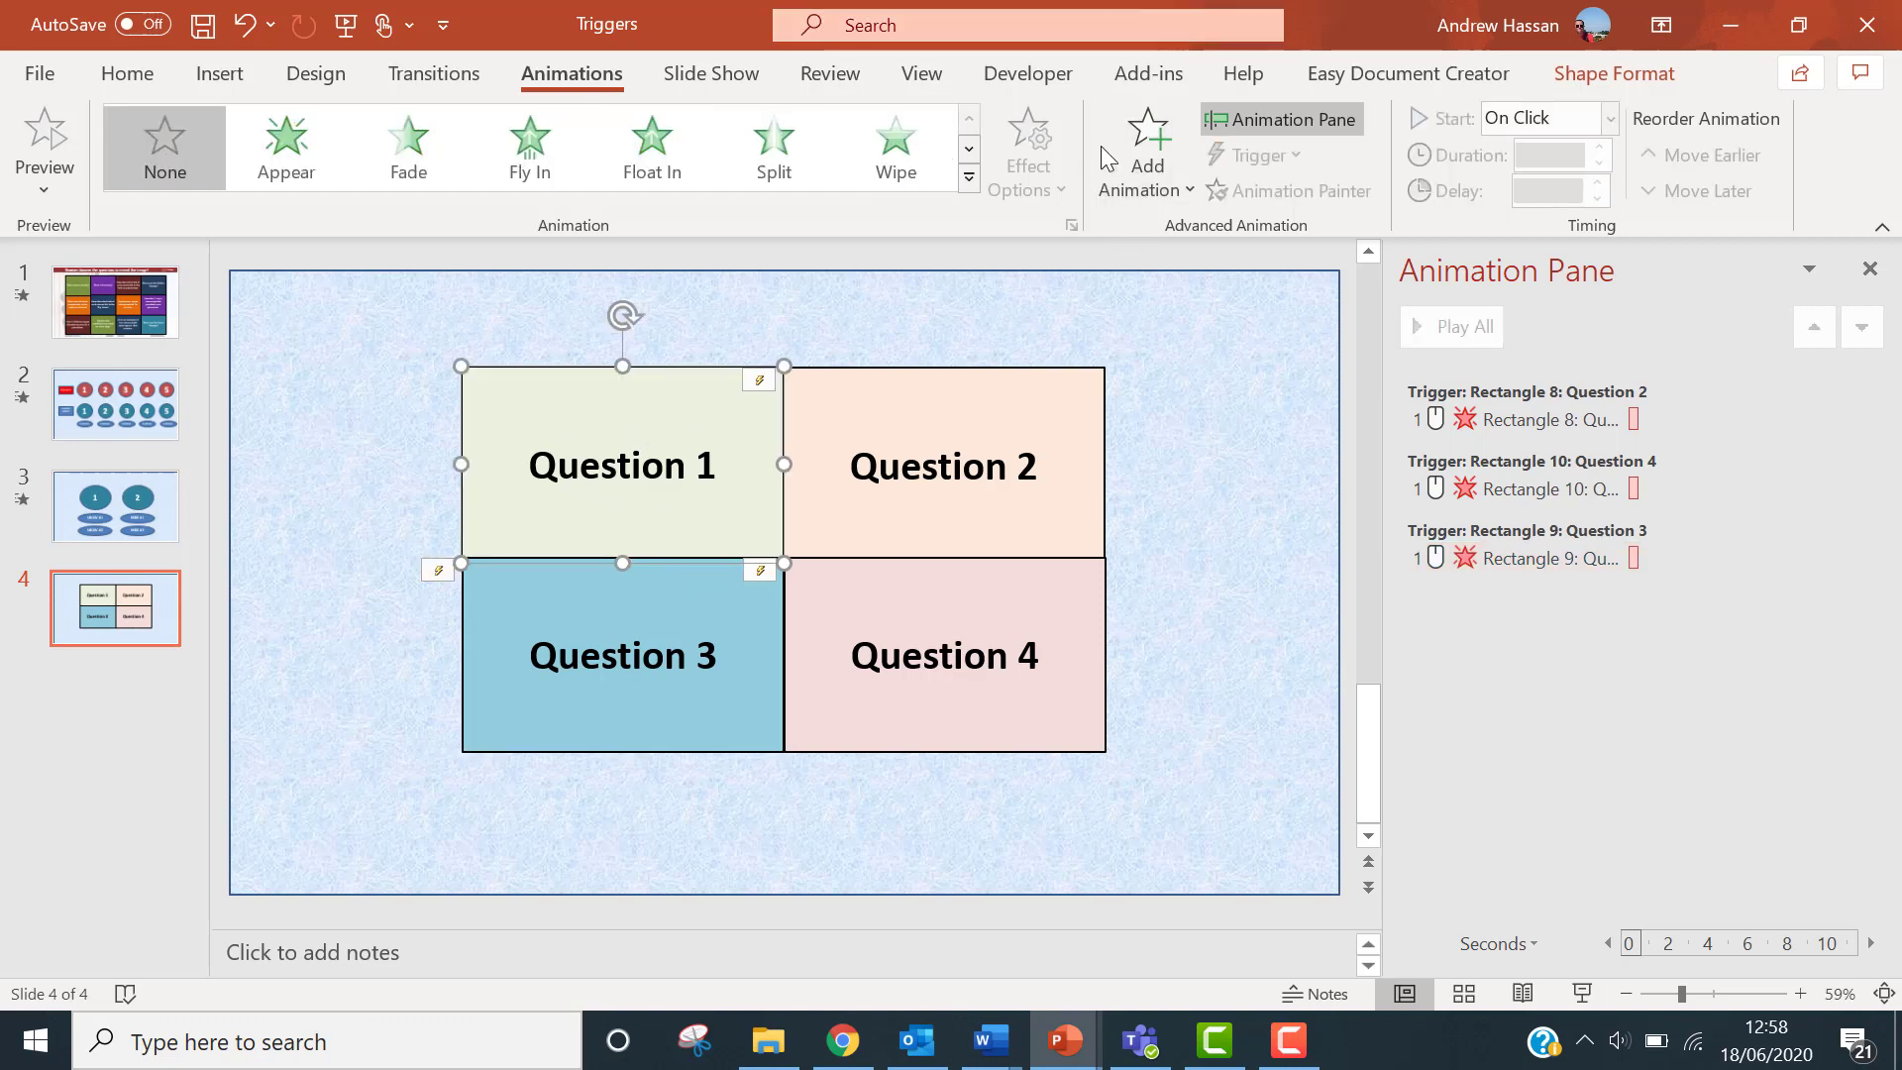
click(1141, 200)
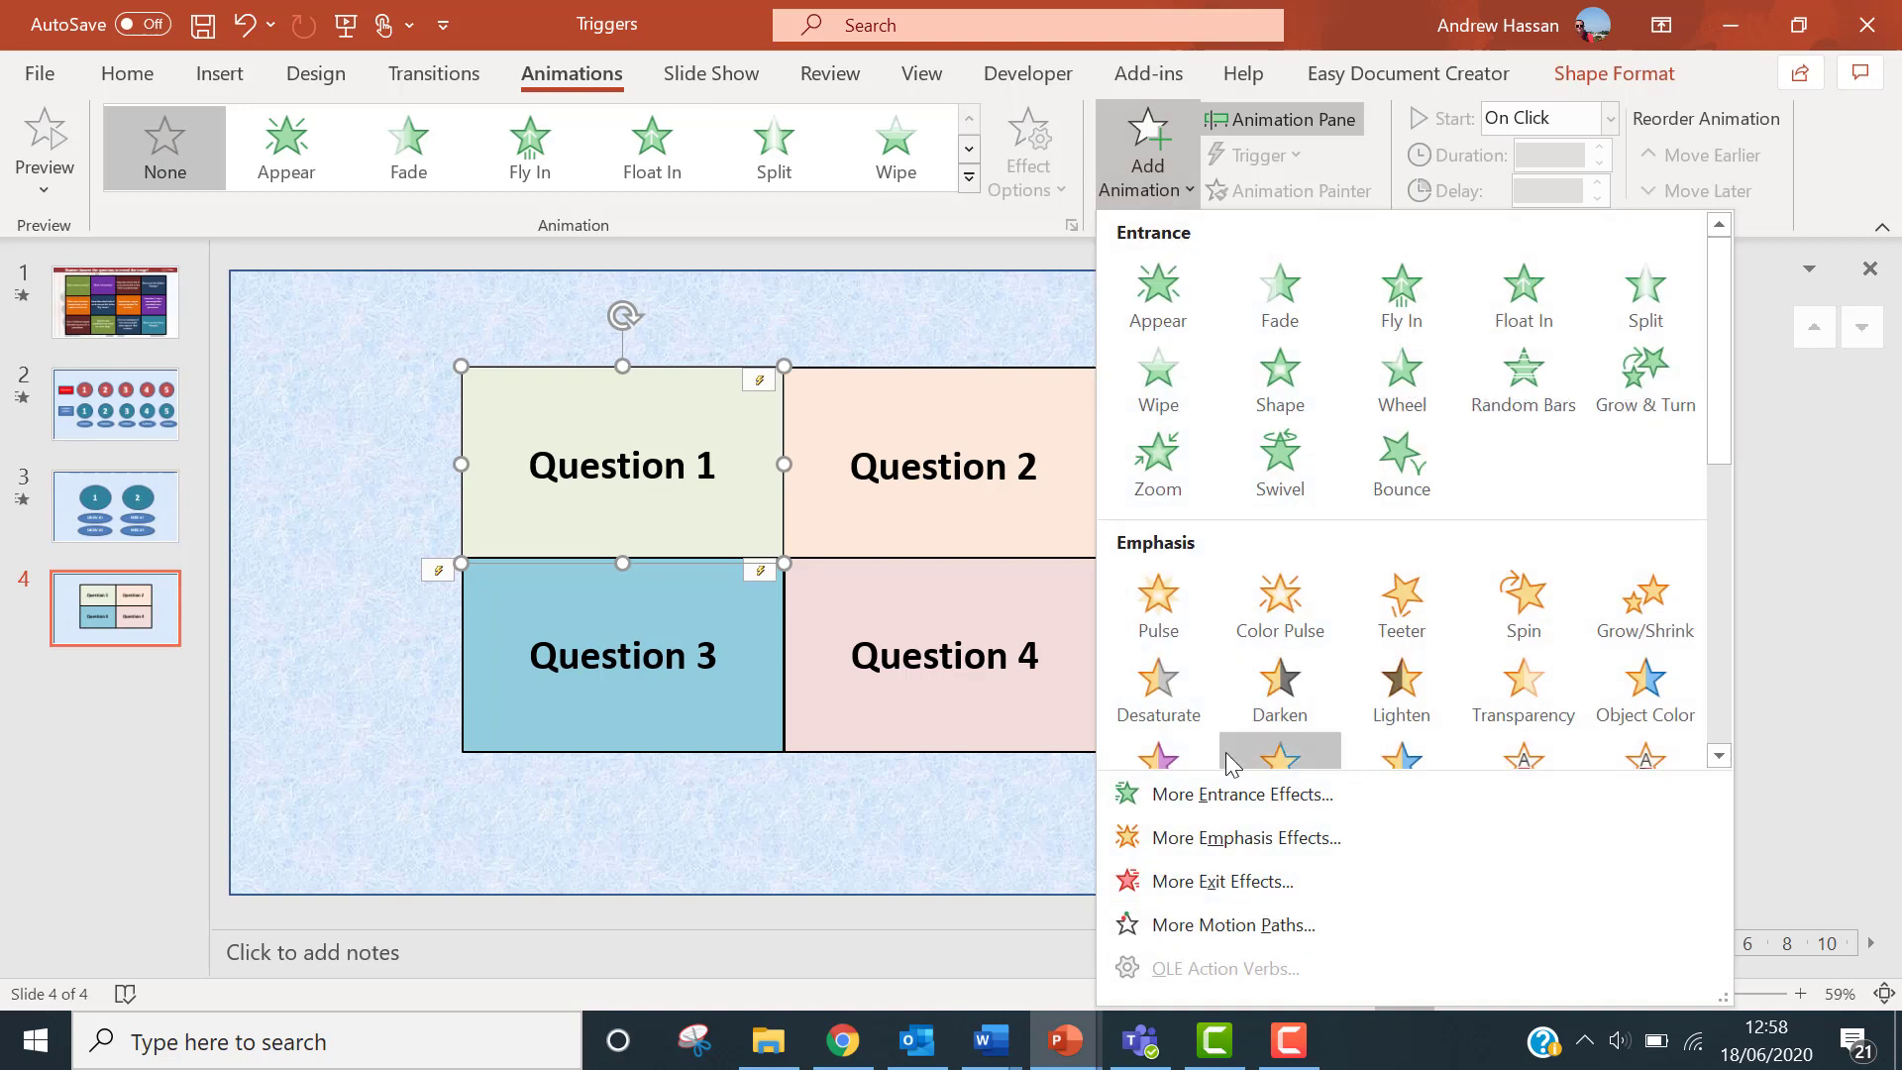
click(1199, 892)
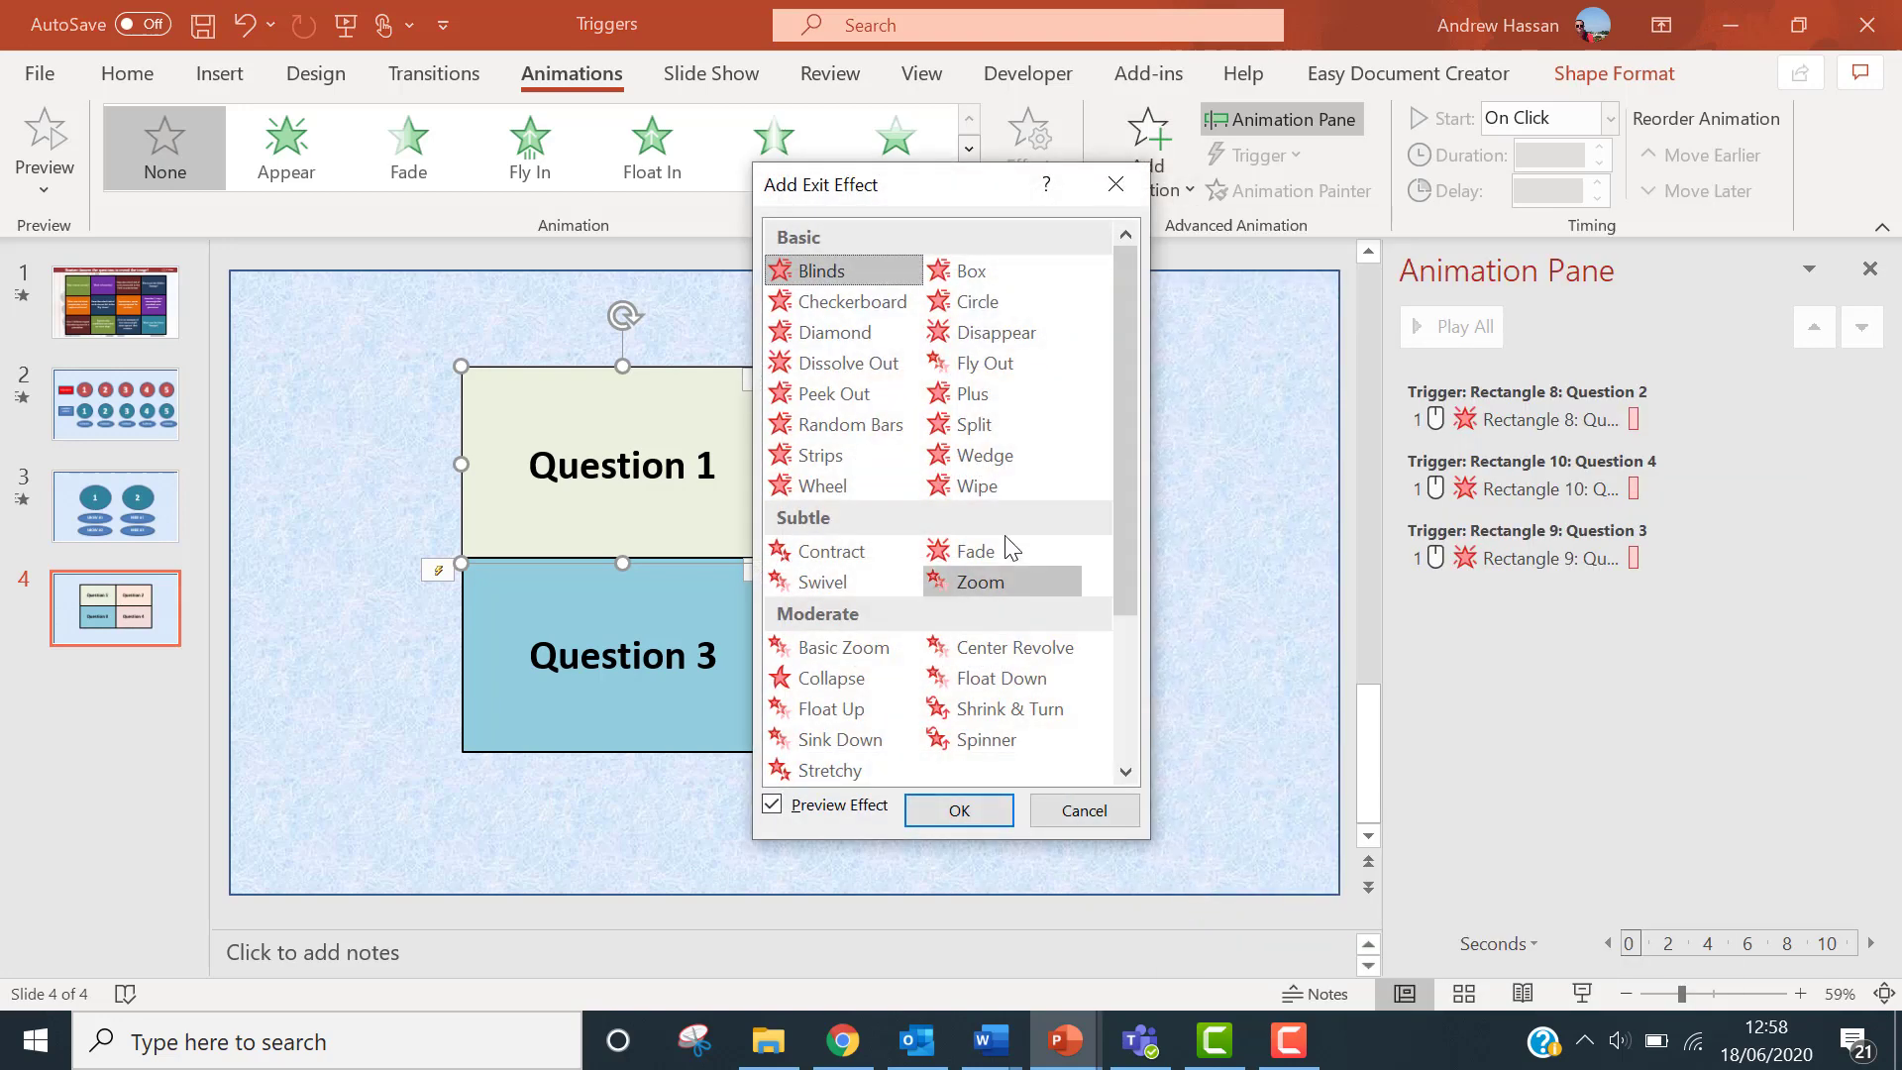
click(844, 365)
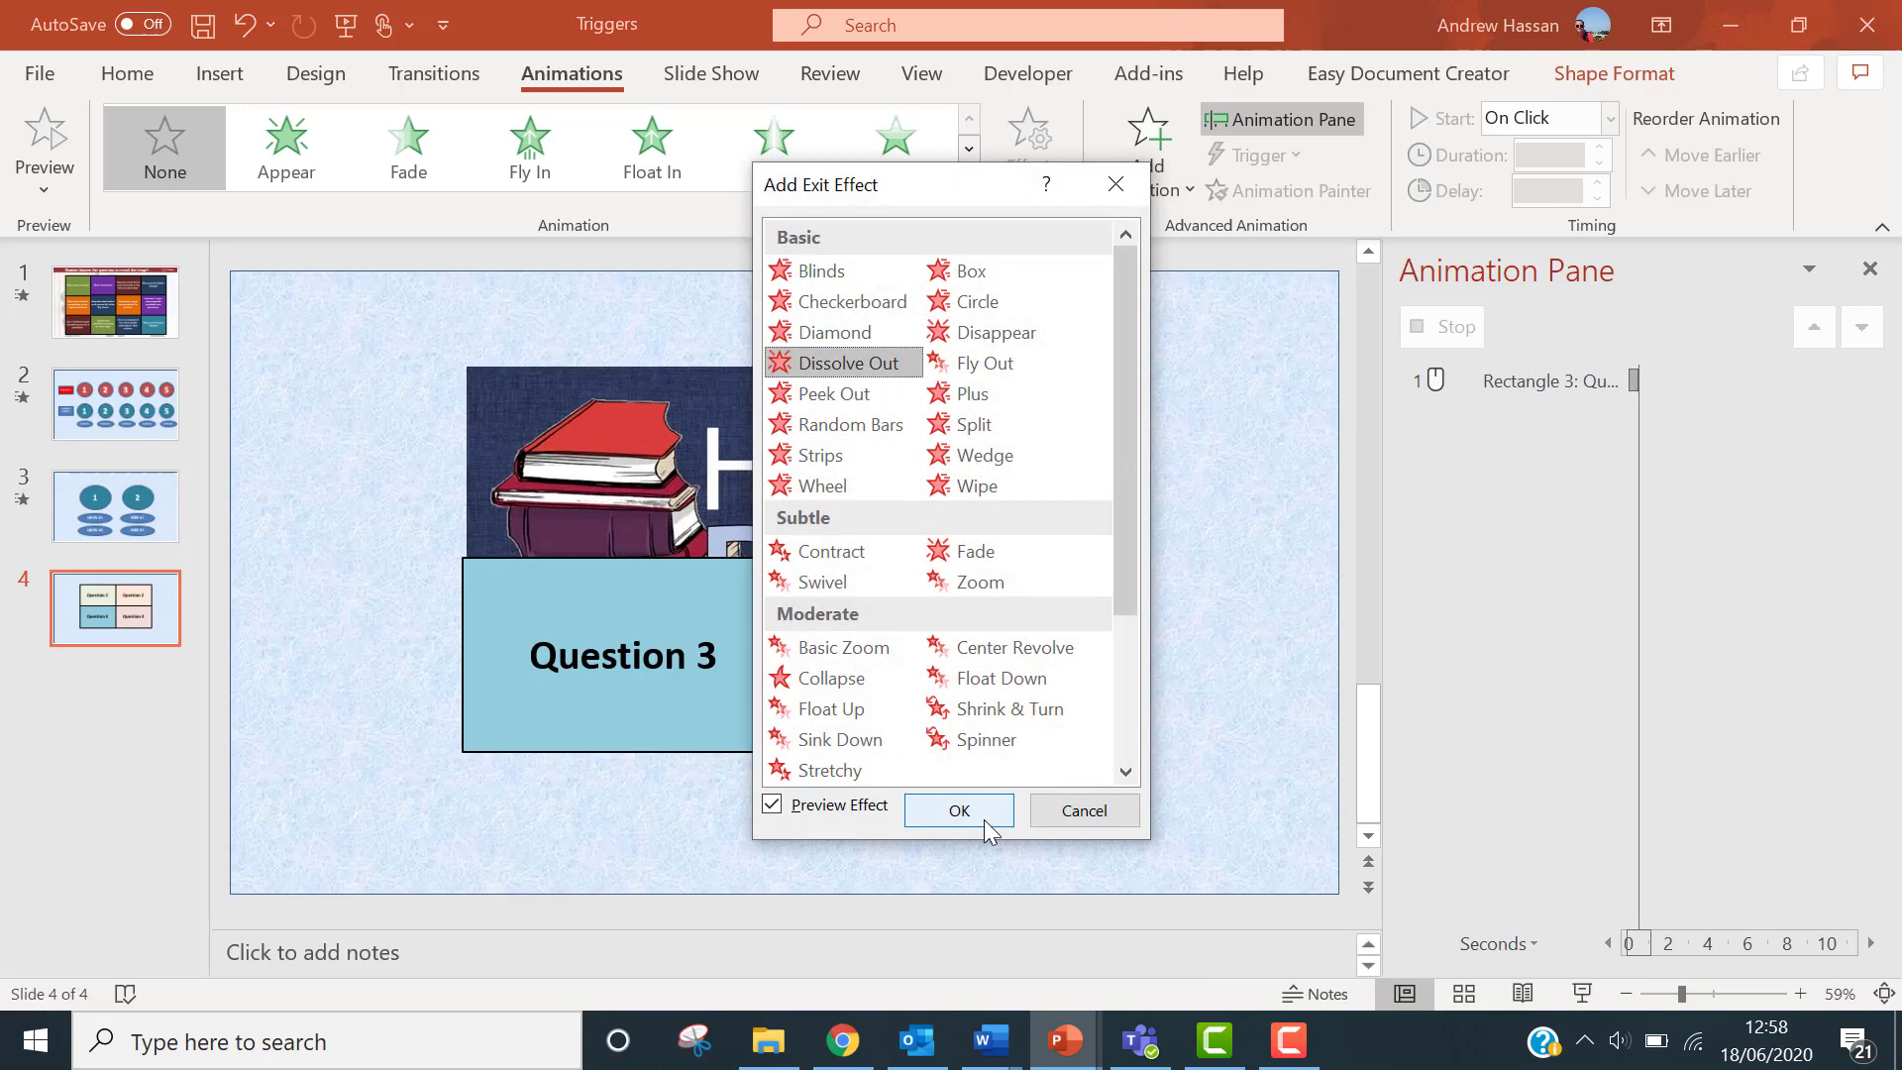
click(976, 815)
Set Question 1's Dissolve Out to start on click of Rectangle 3: Question 1
click(759, 517)
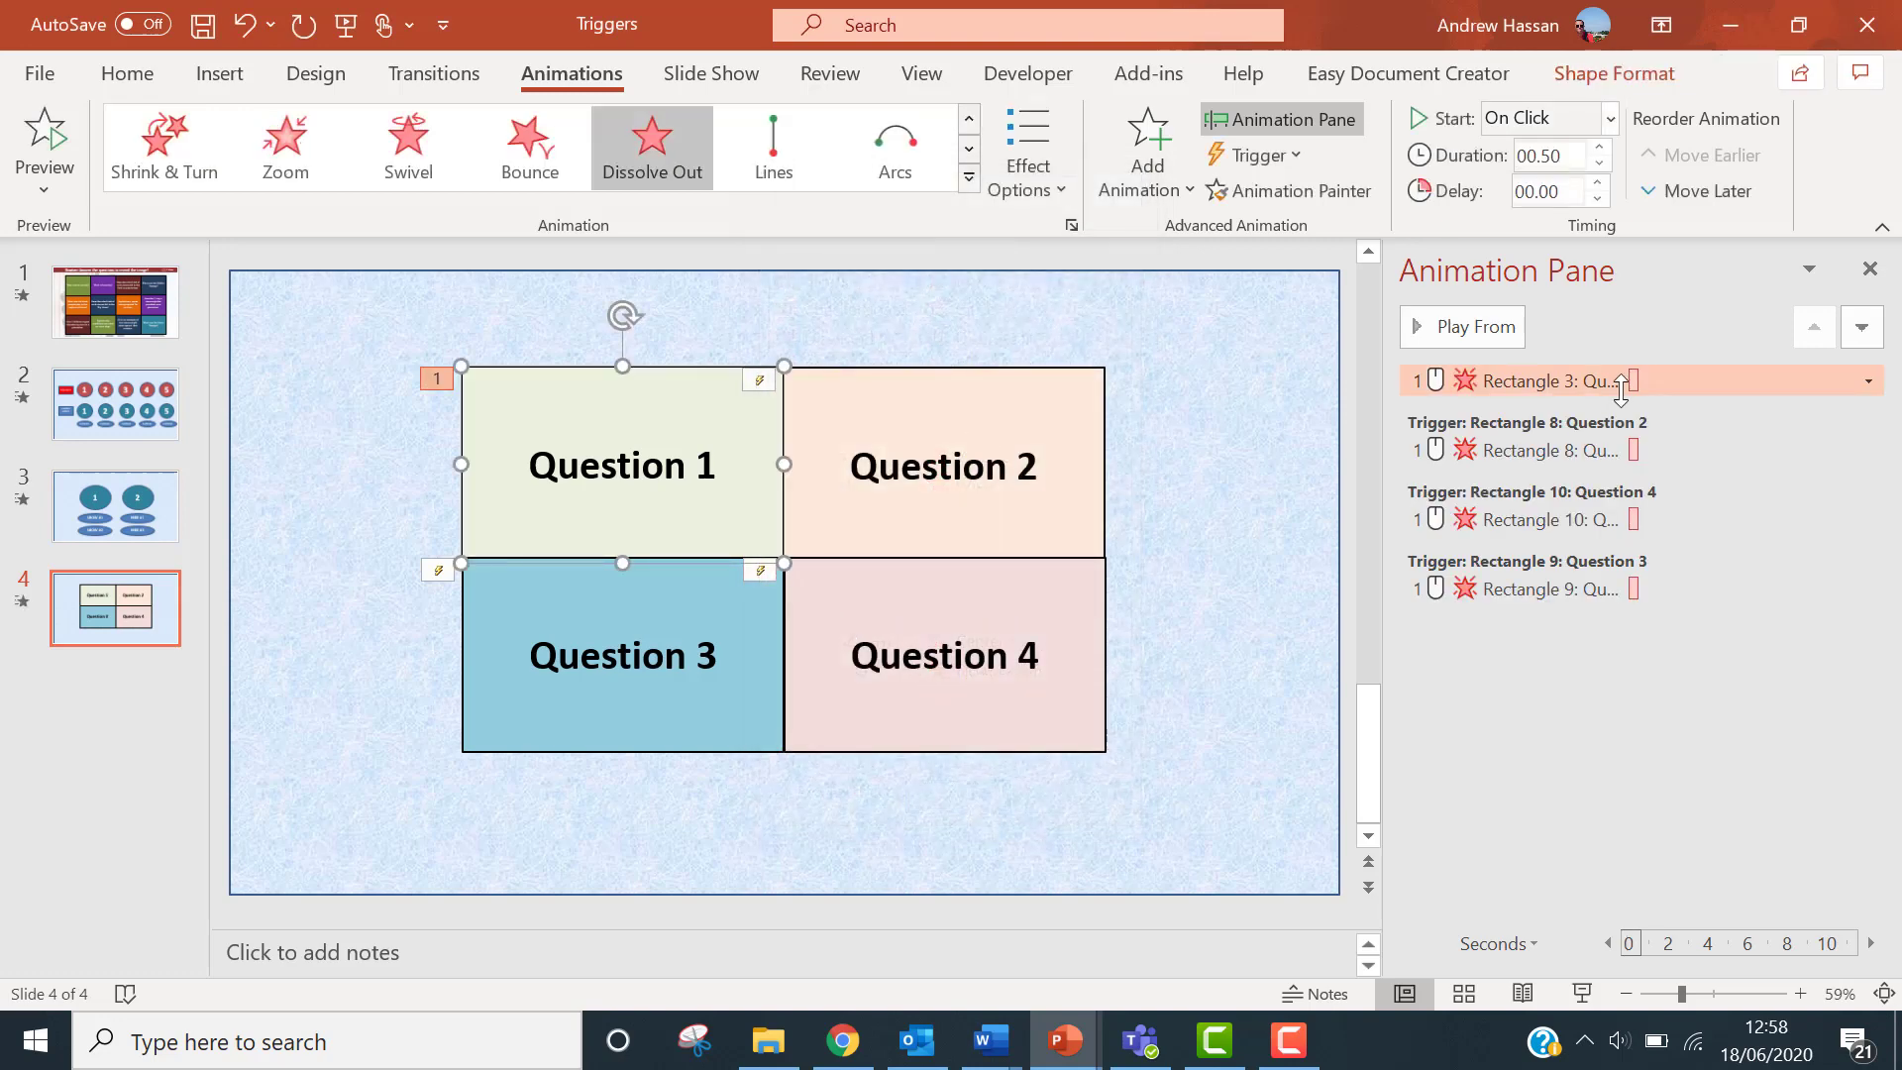
click(1869, 380)
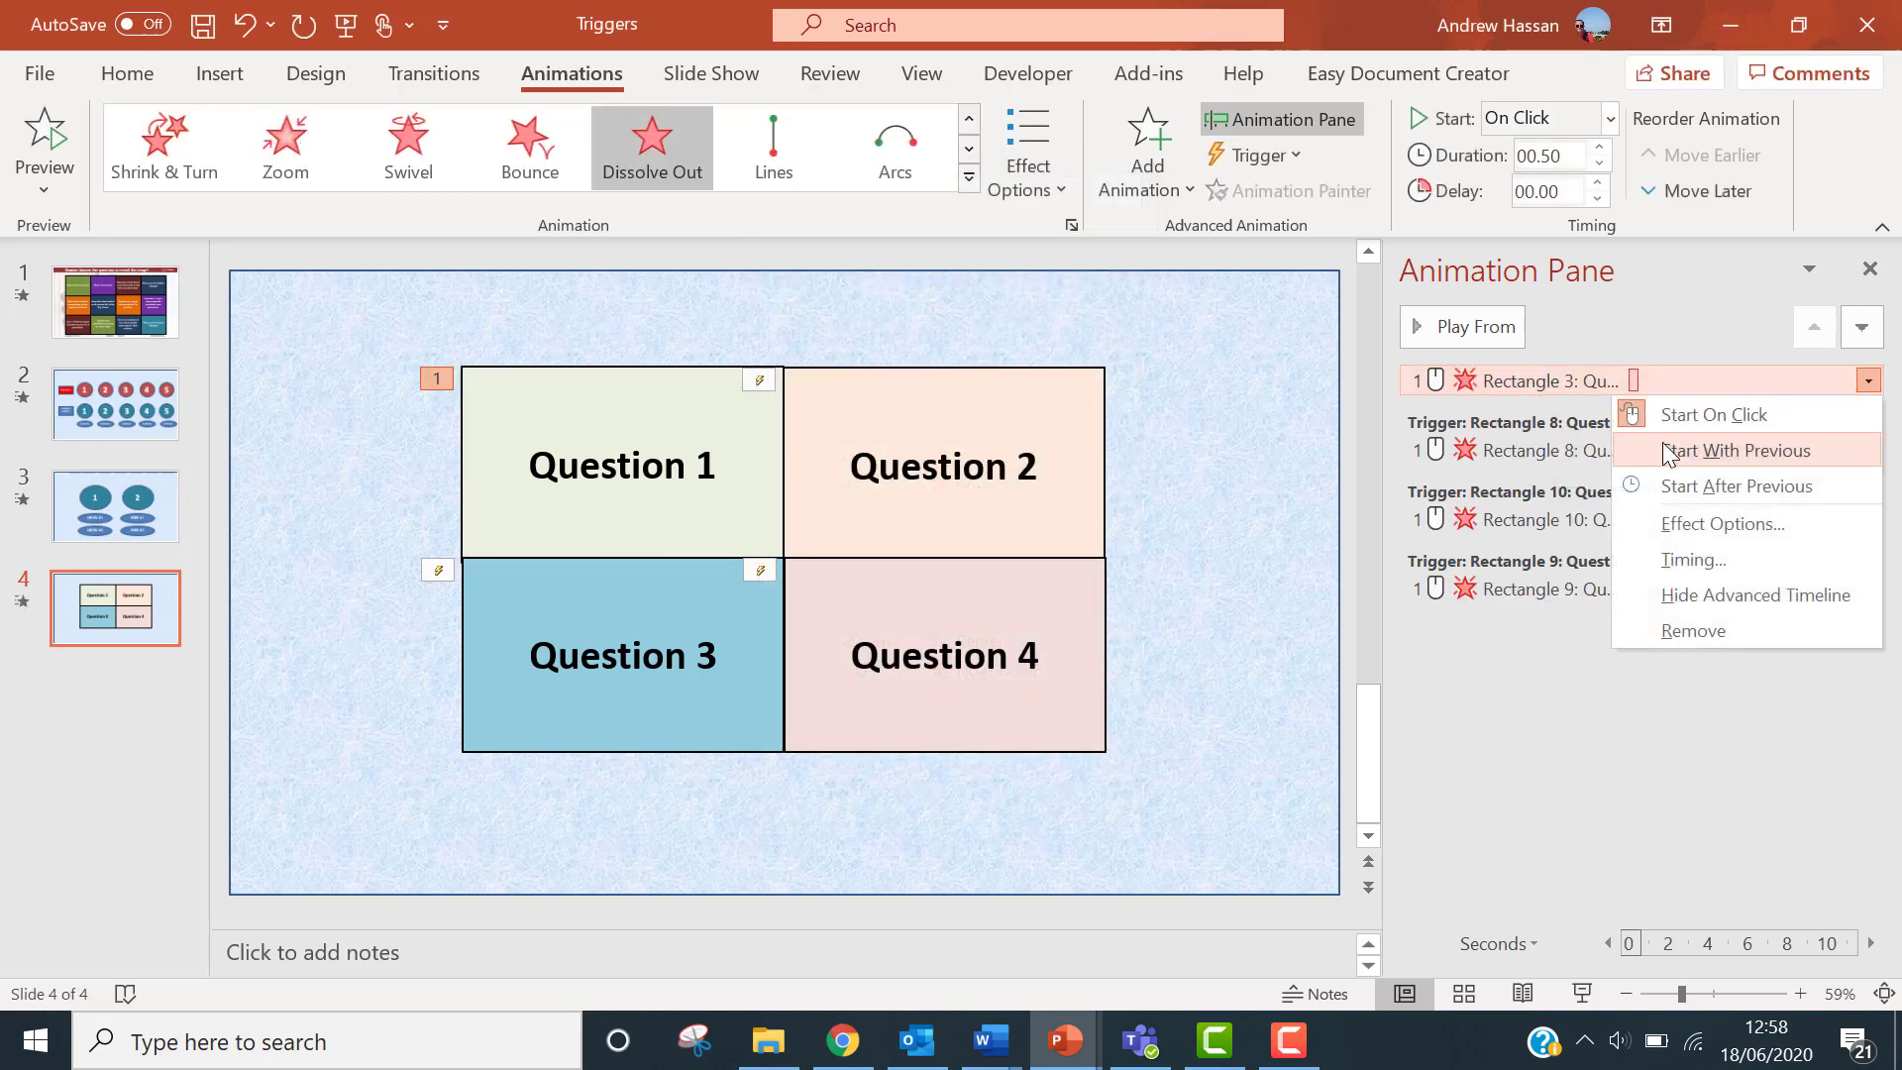
click(1689, 559)
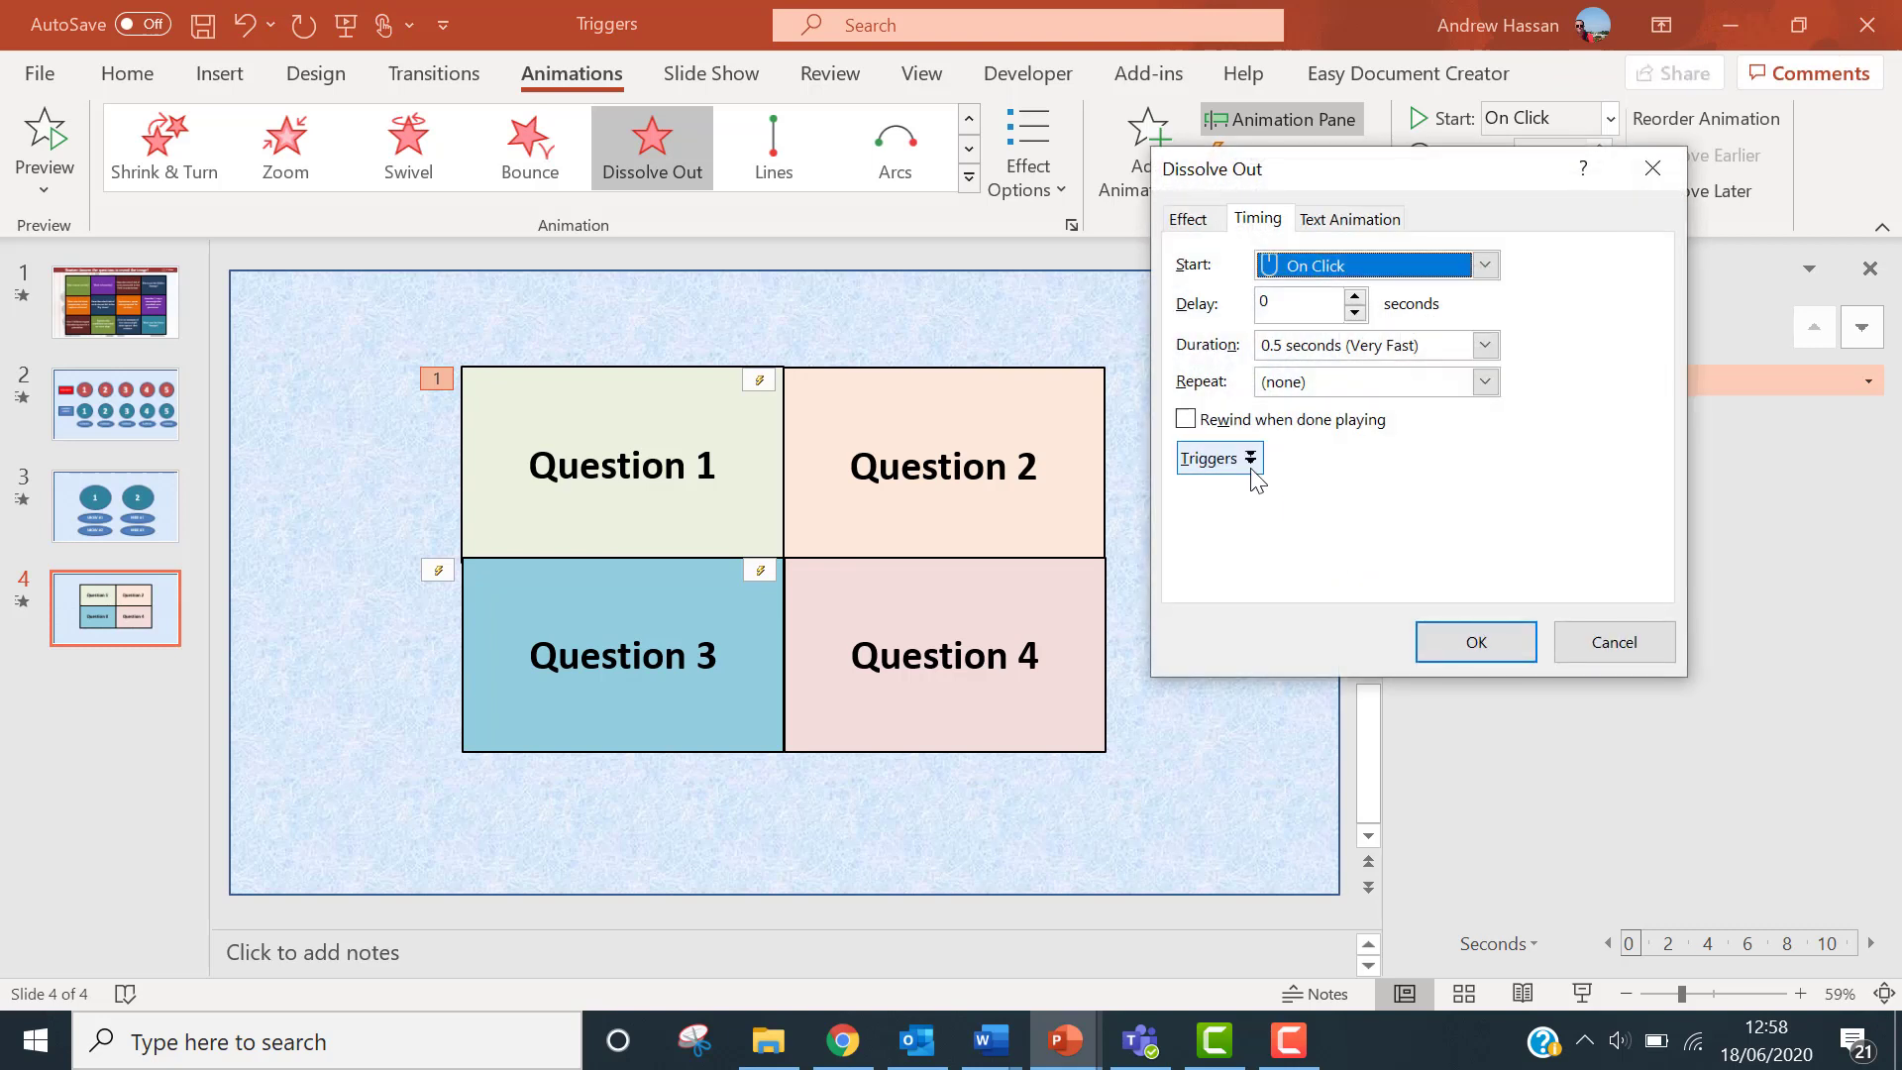
click(1197, 451)
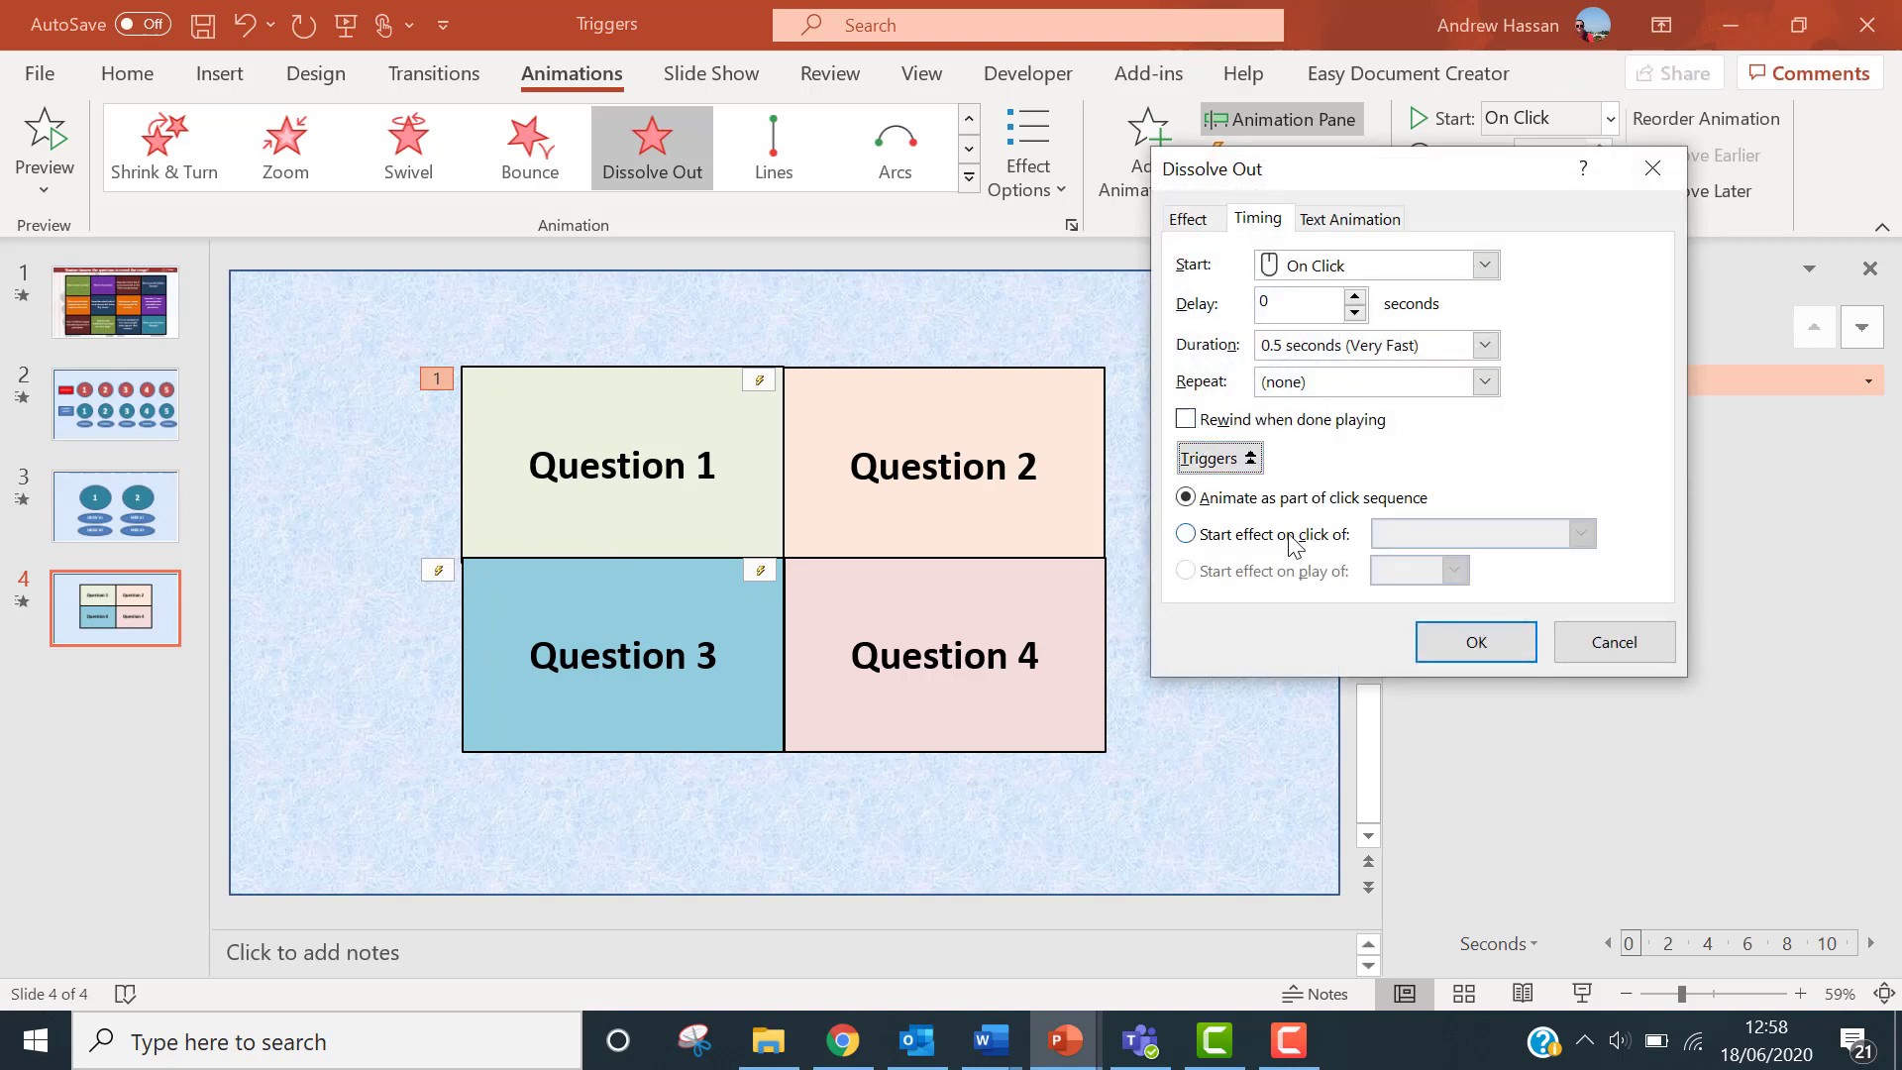
click(1290, 540)
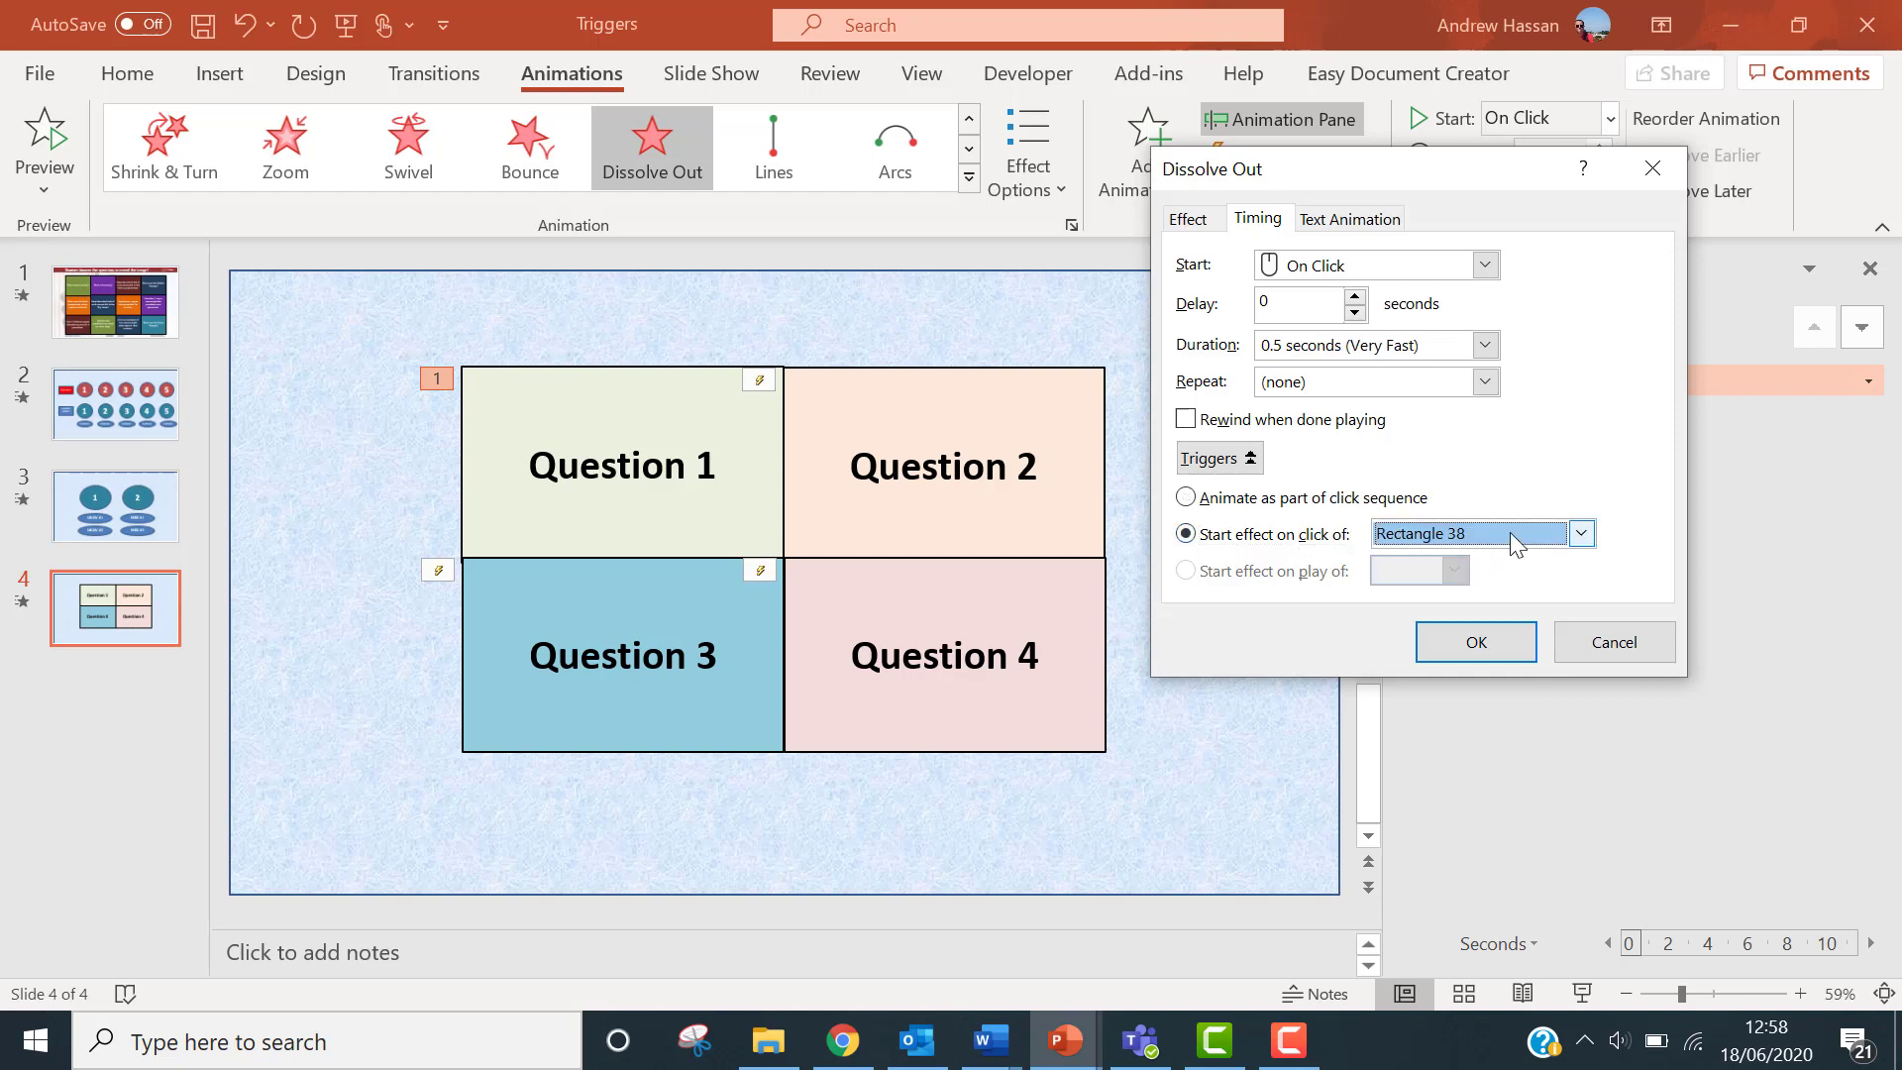
click(1579, 535)
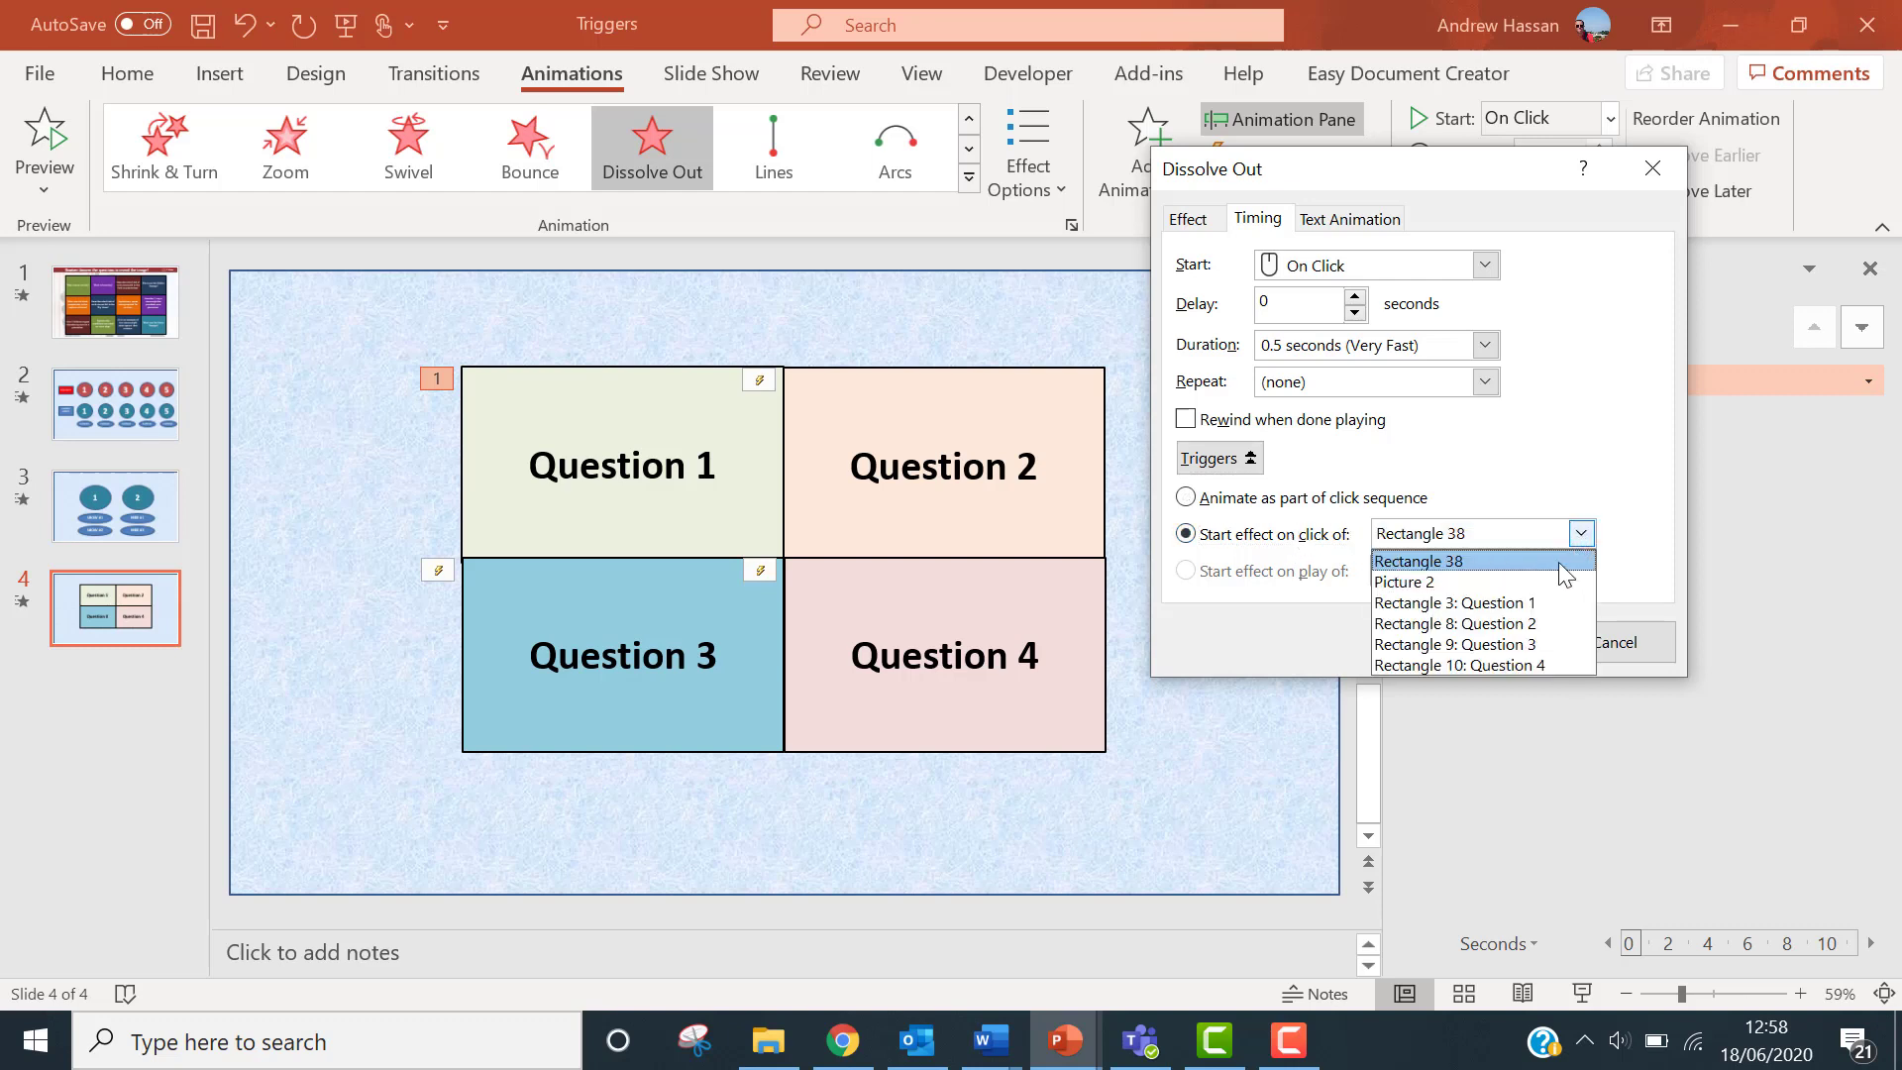
click(1494, 604)
click(1474, 646)
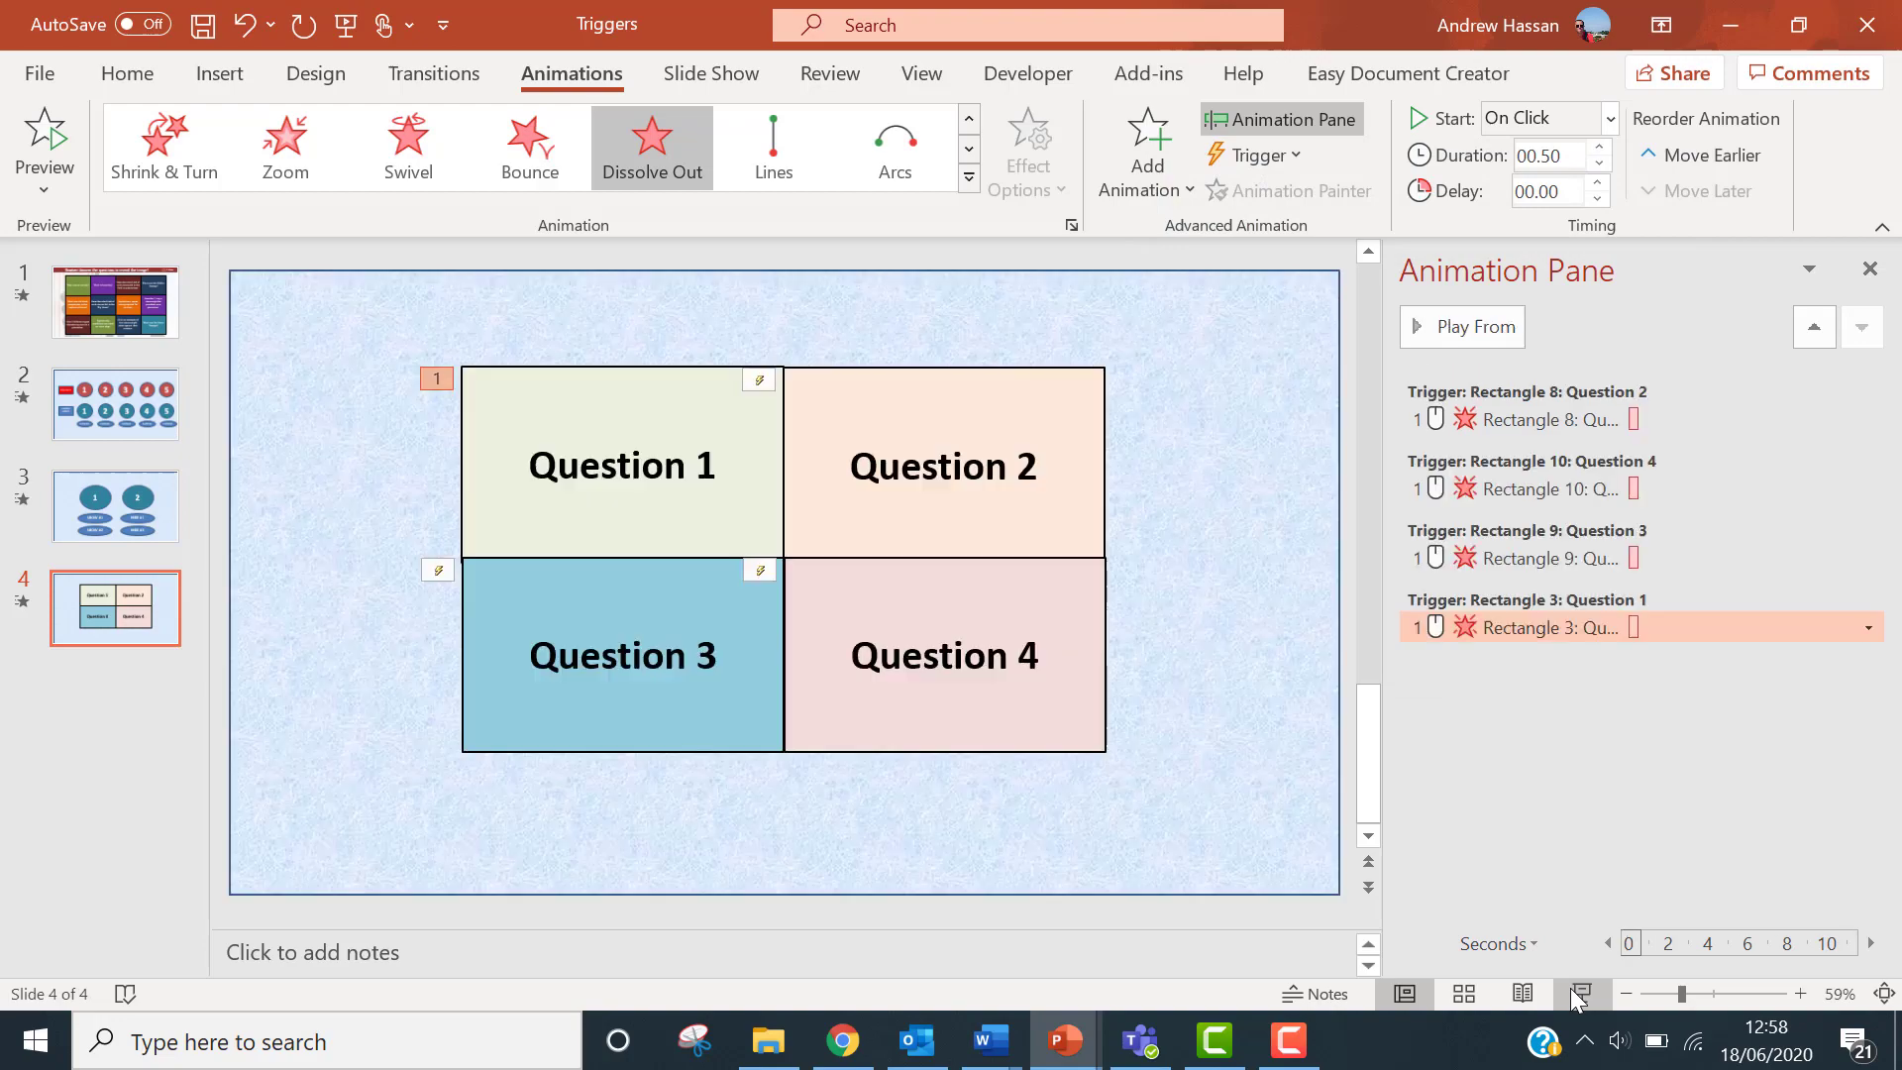
click(1582, 993)
Run slide 1's Starter slide show and click five question tiles to check they vanish
click(110, 307)
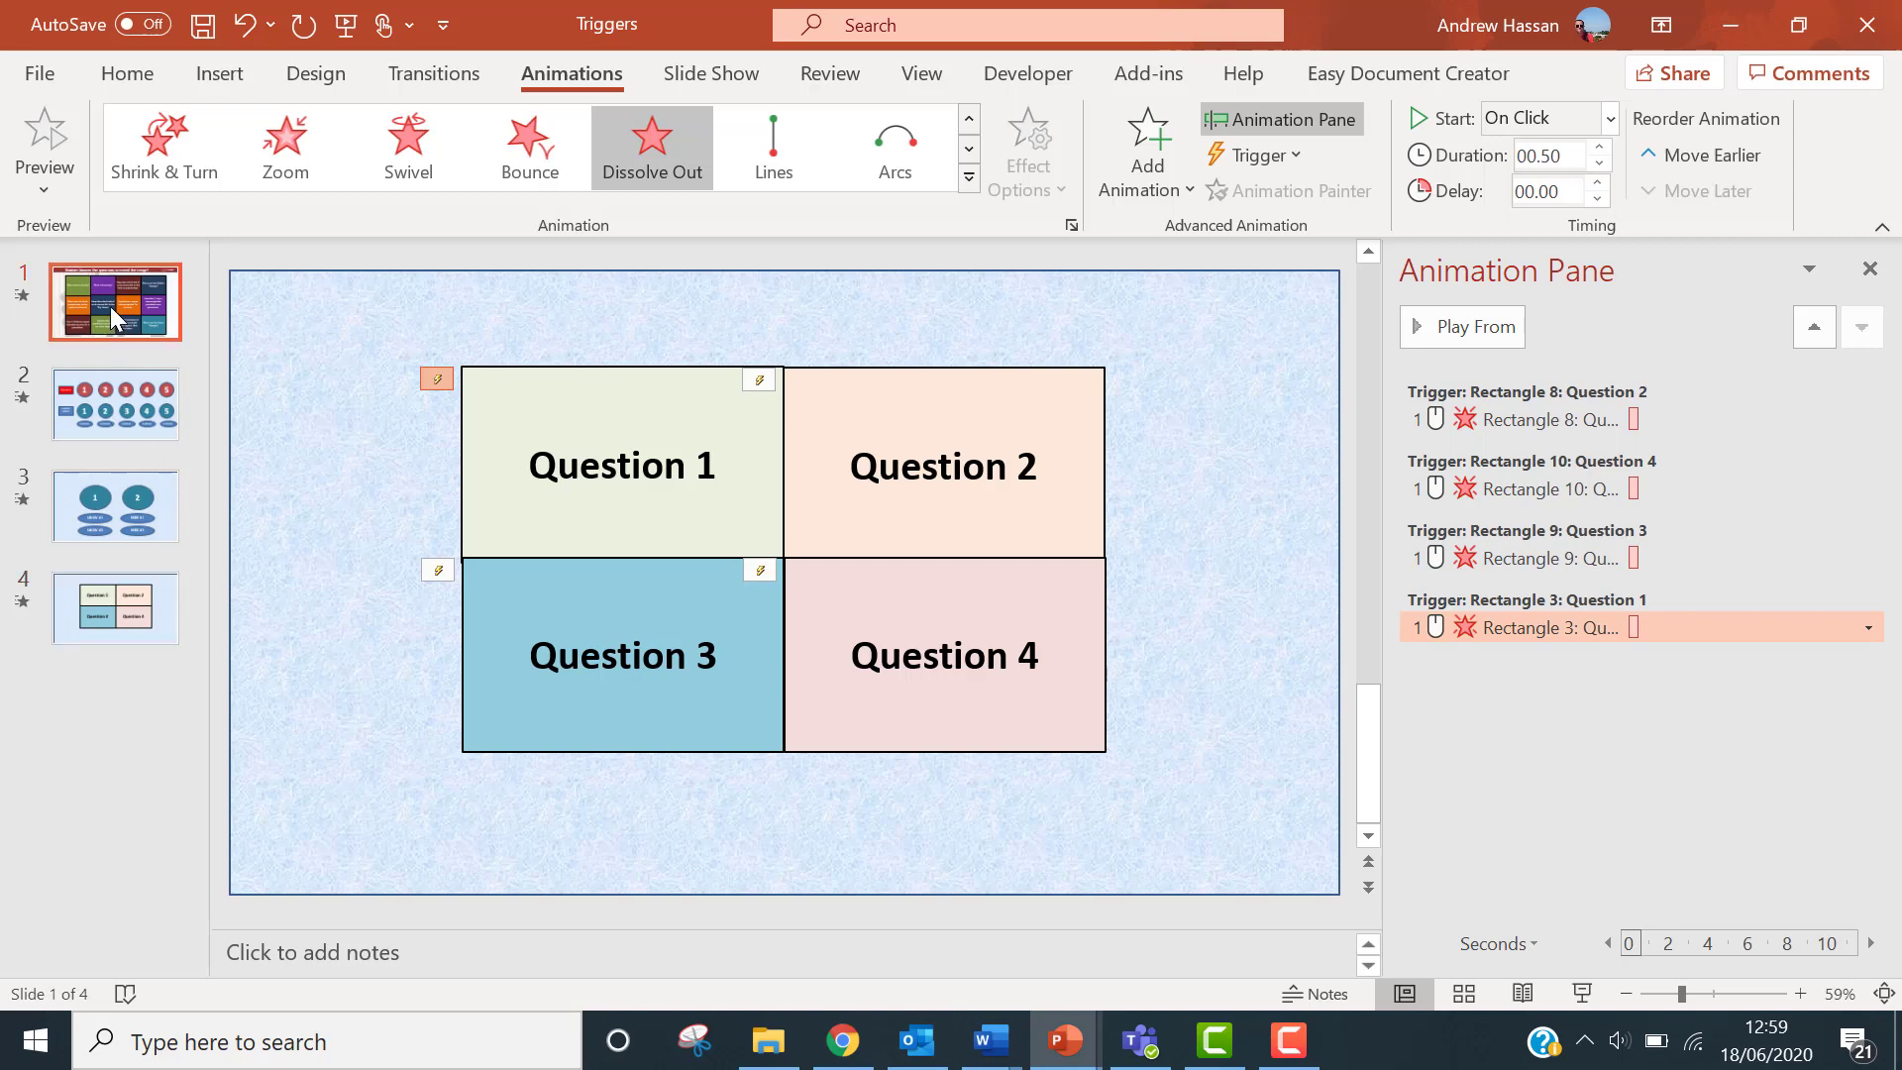
click(1585, 991)
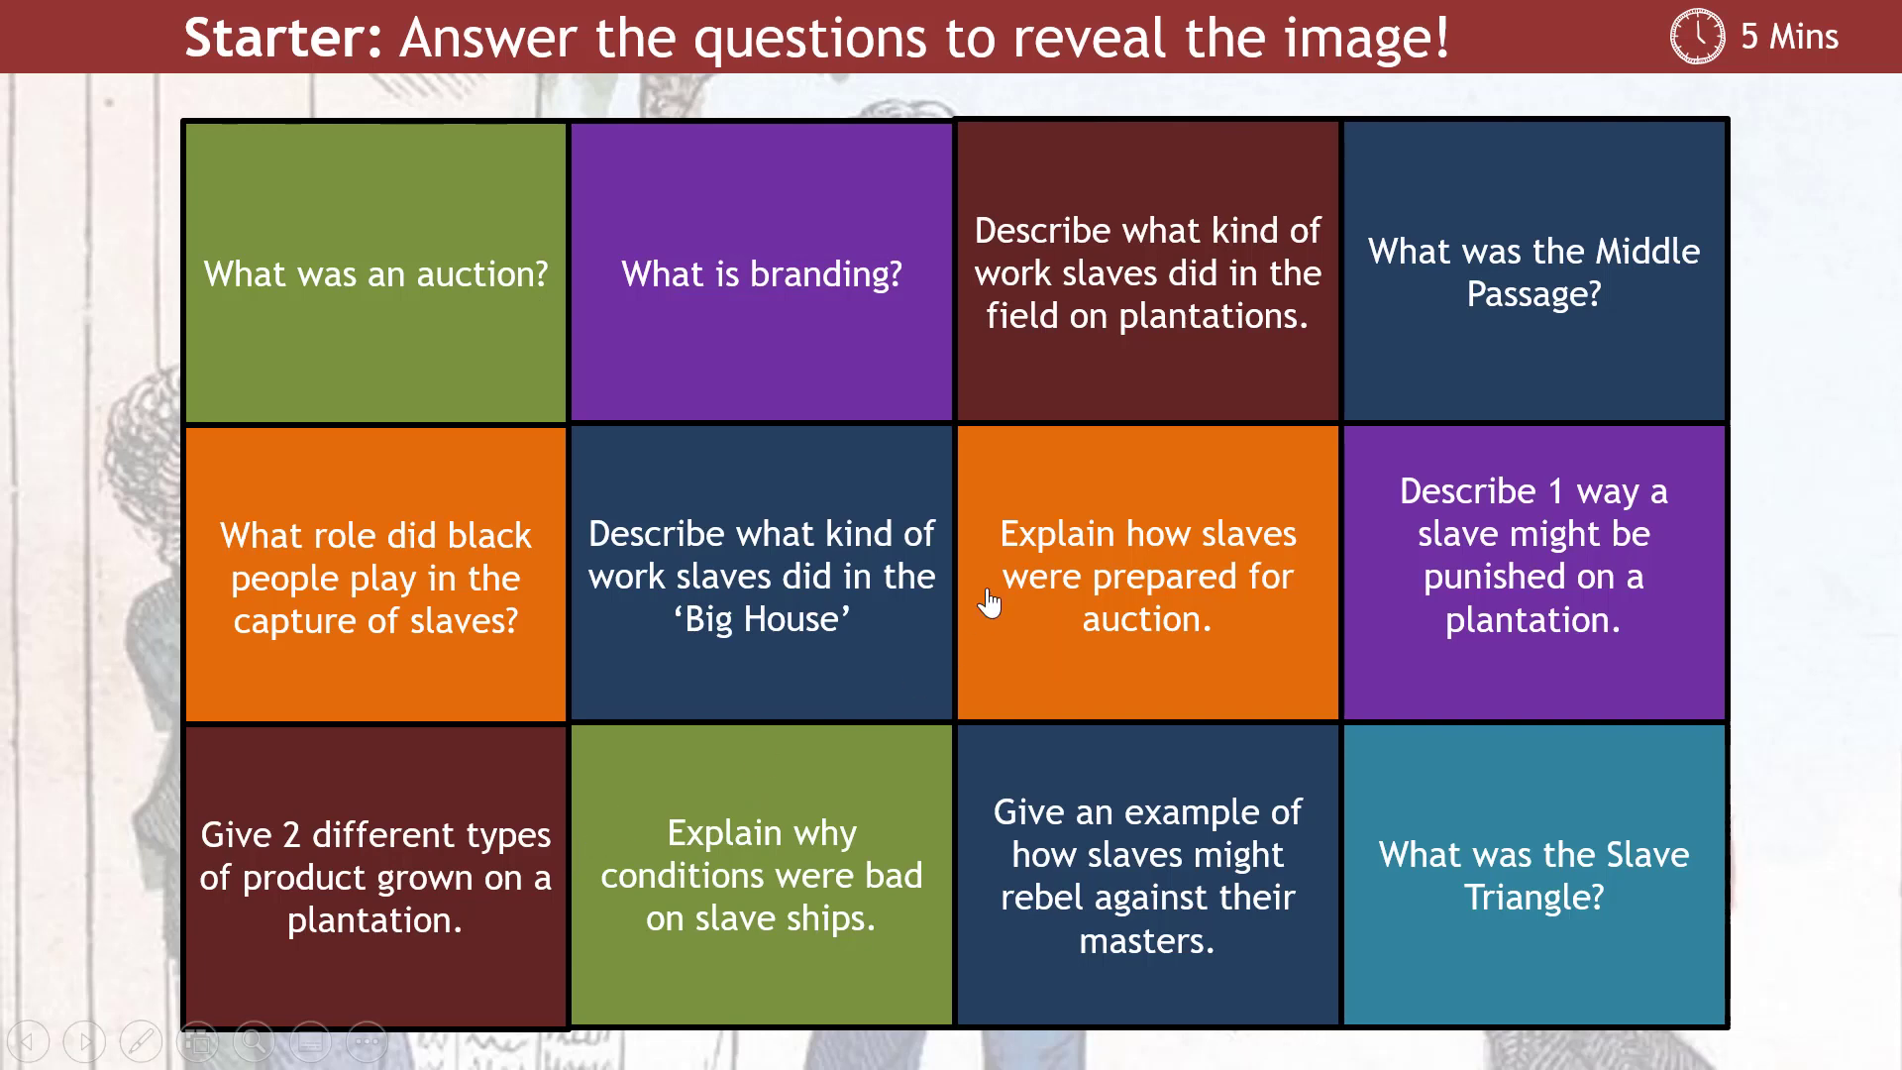
click(822, 307)
click(1169, 545)
click(1427, 337)
click(659, 661)
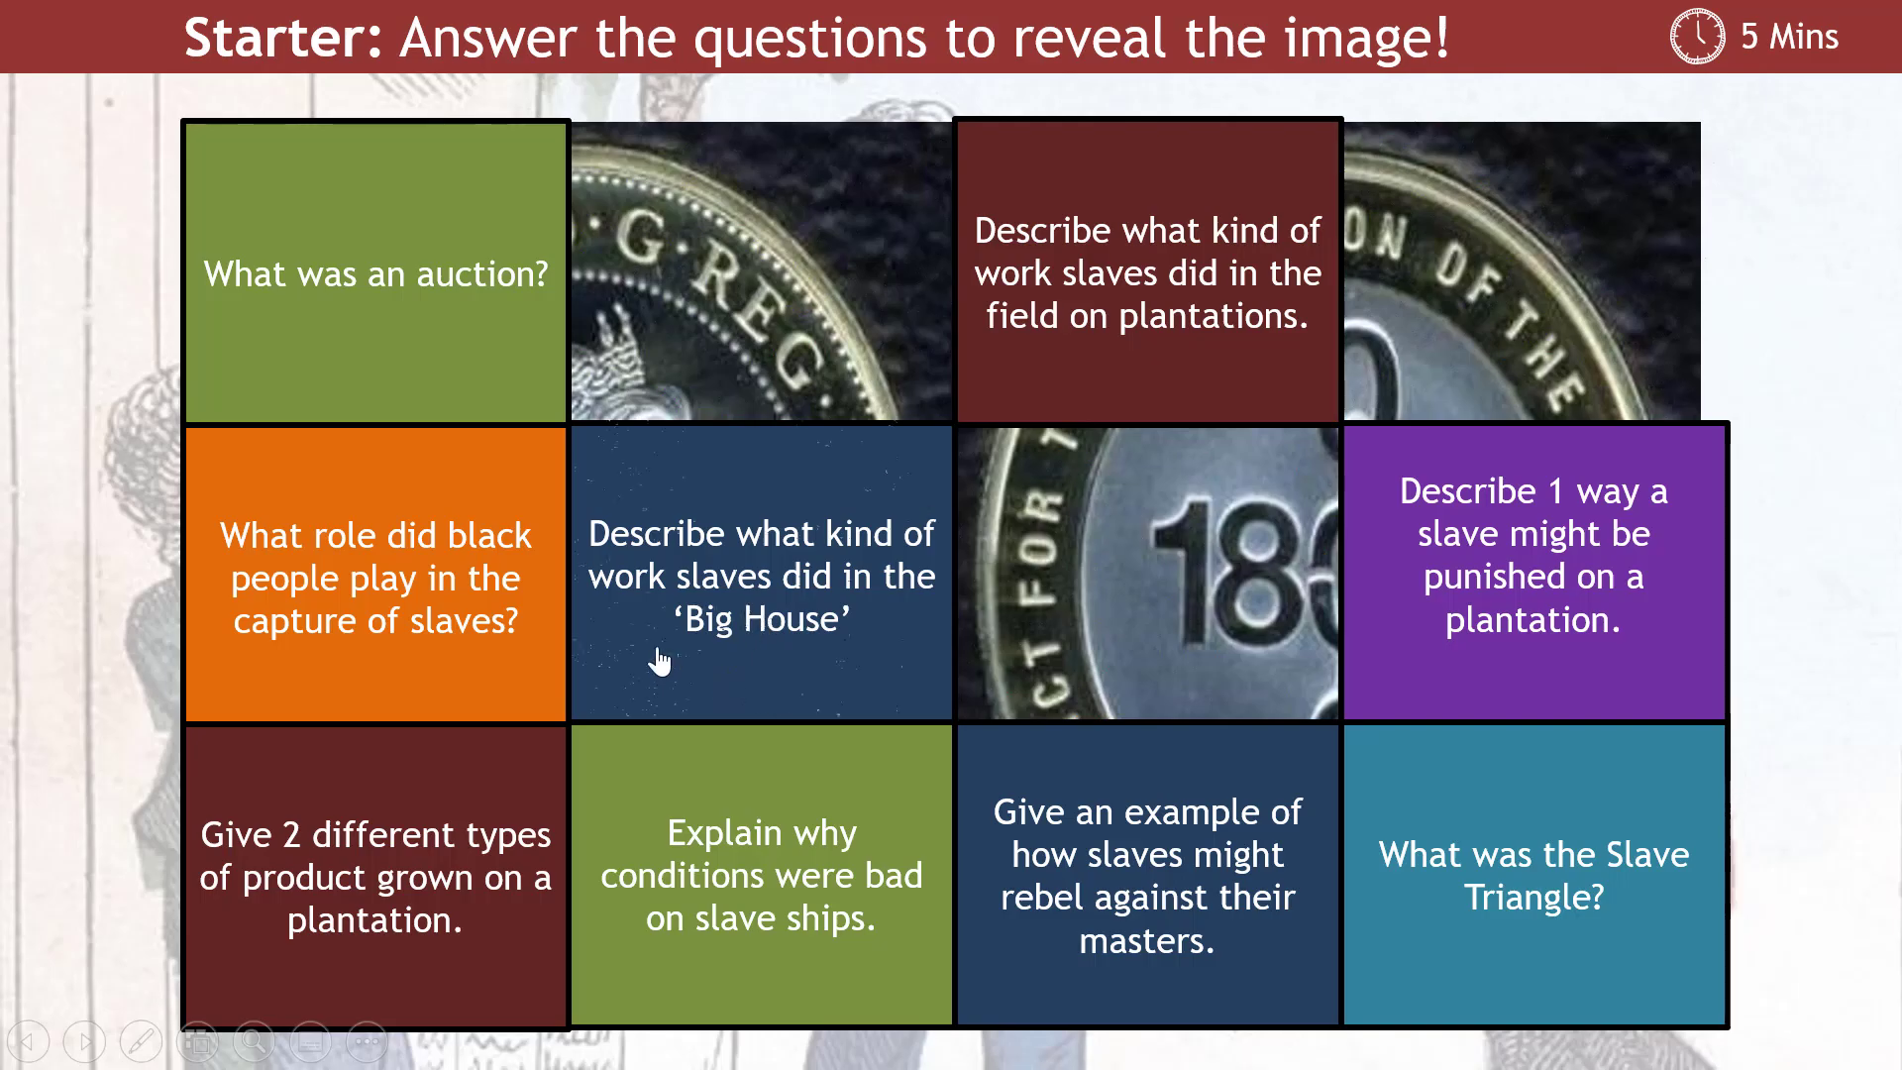
click(425, 615)
key(Escape)
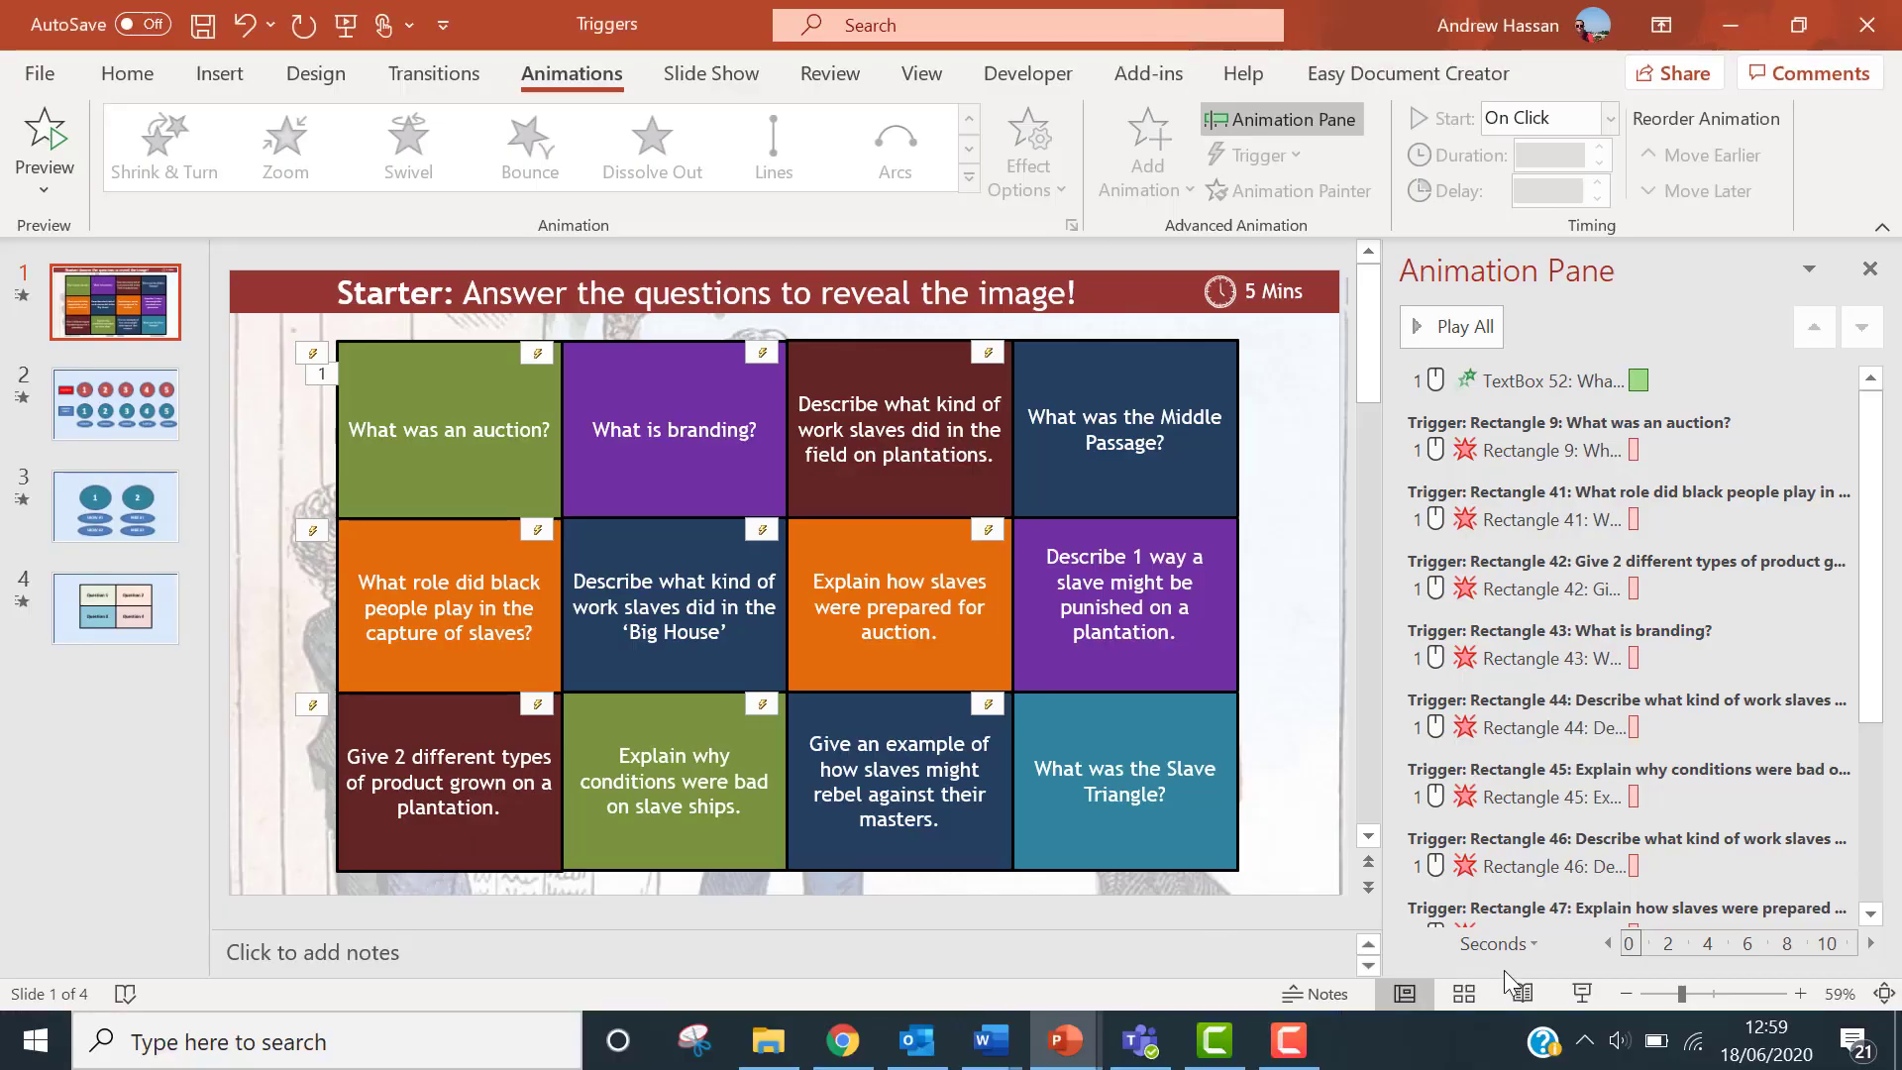
Rerun the slide show and confirm the Big House and auction tiles disappear when clicked
click(1583, 994)
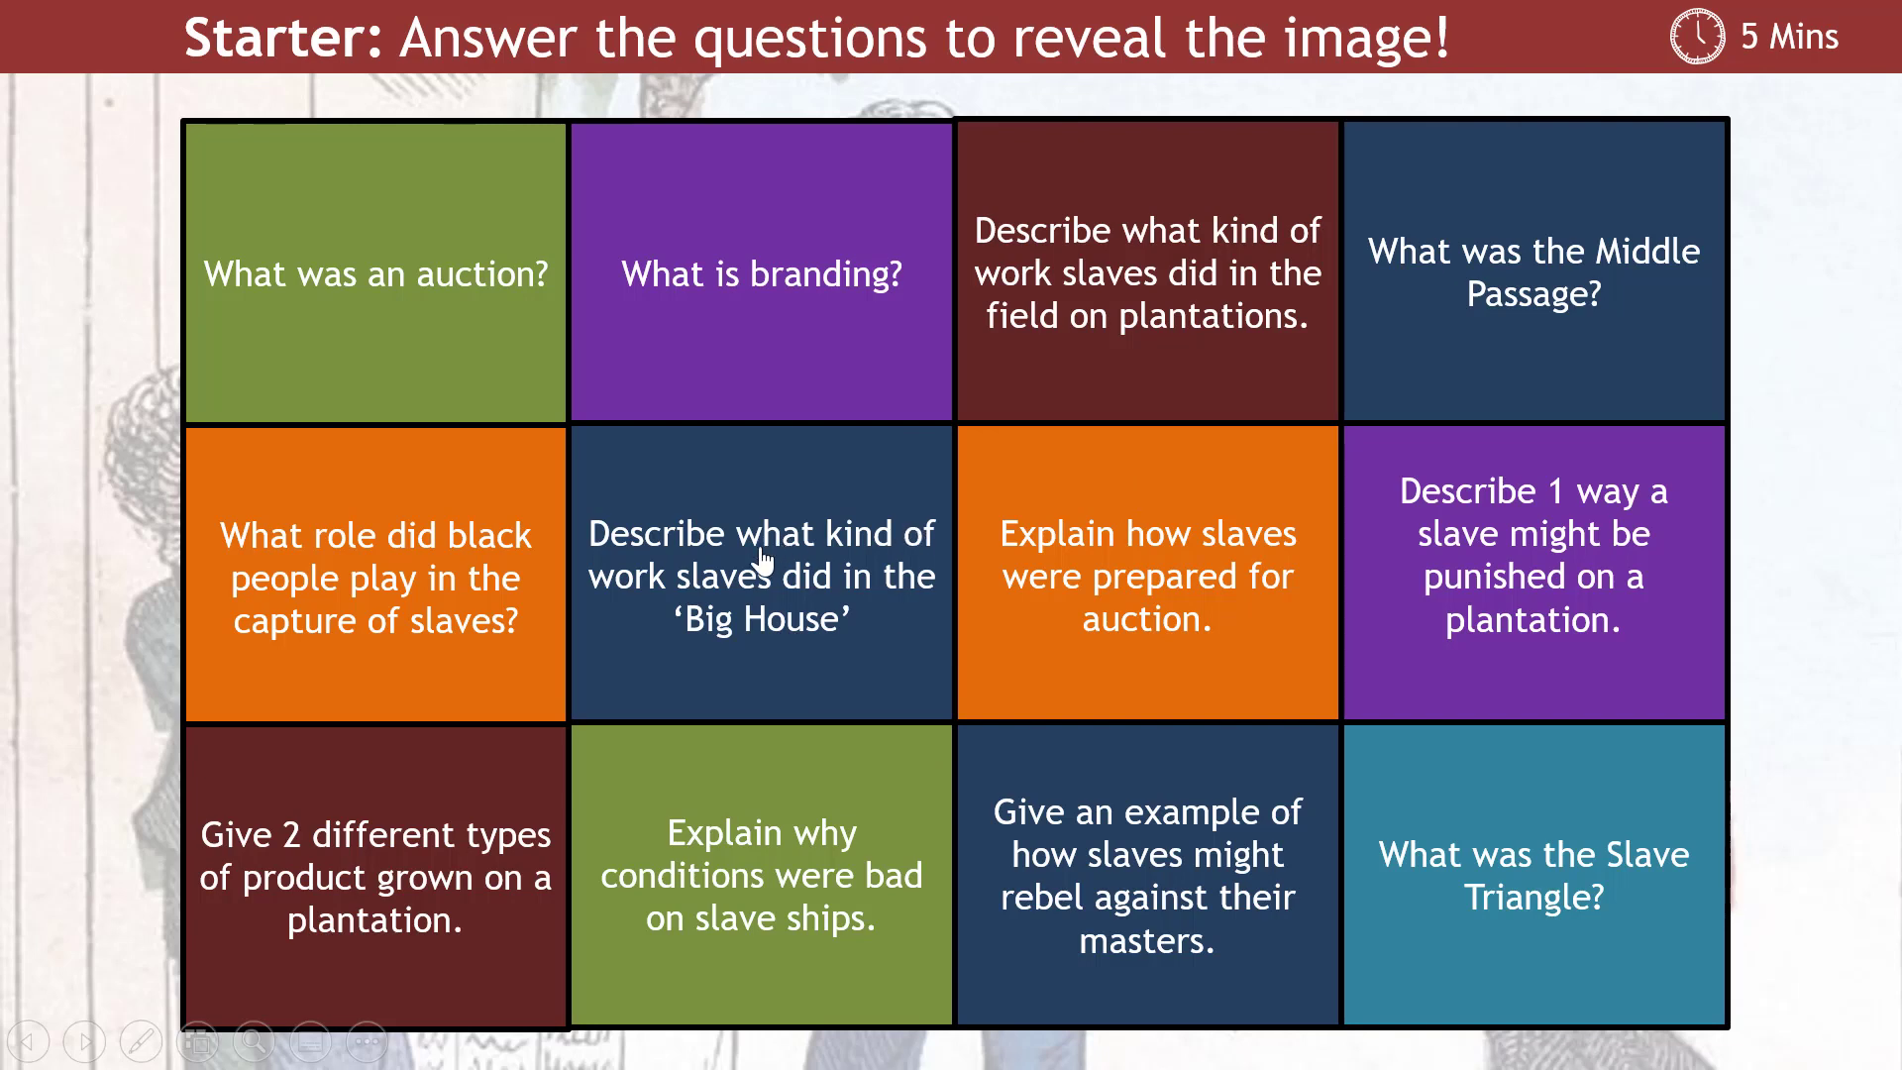
click(946, 549)
click(1117, 600)
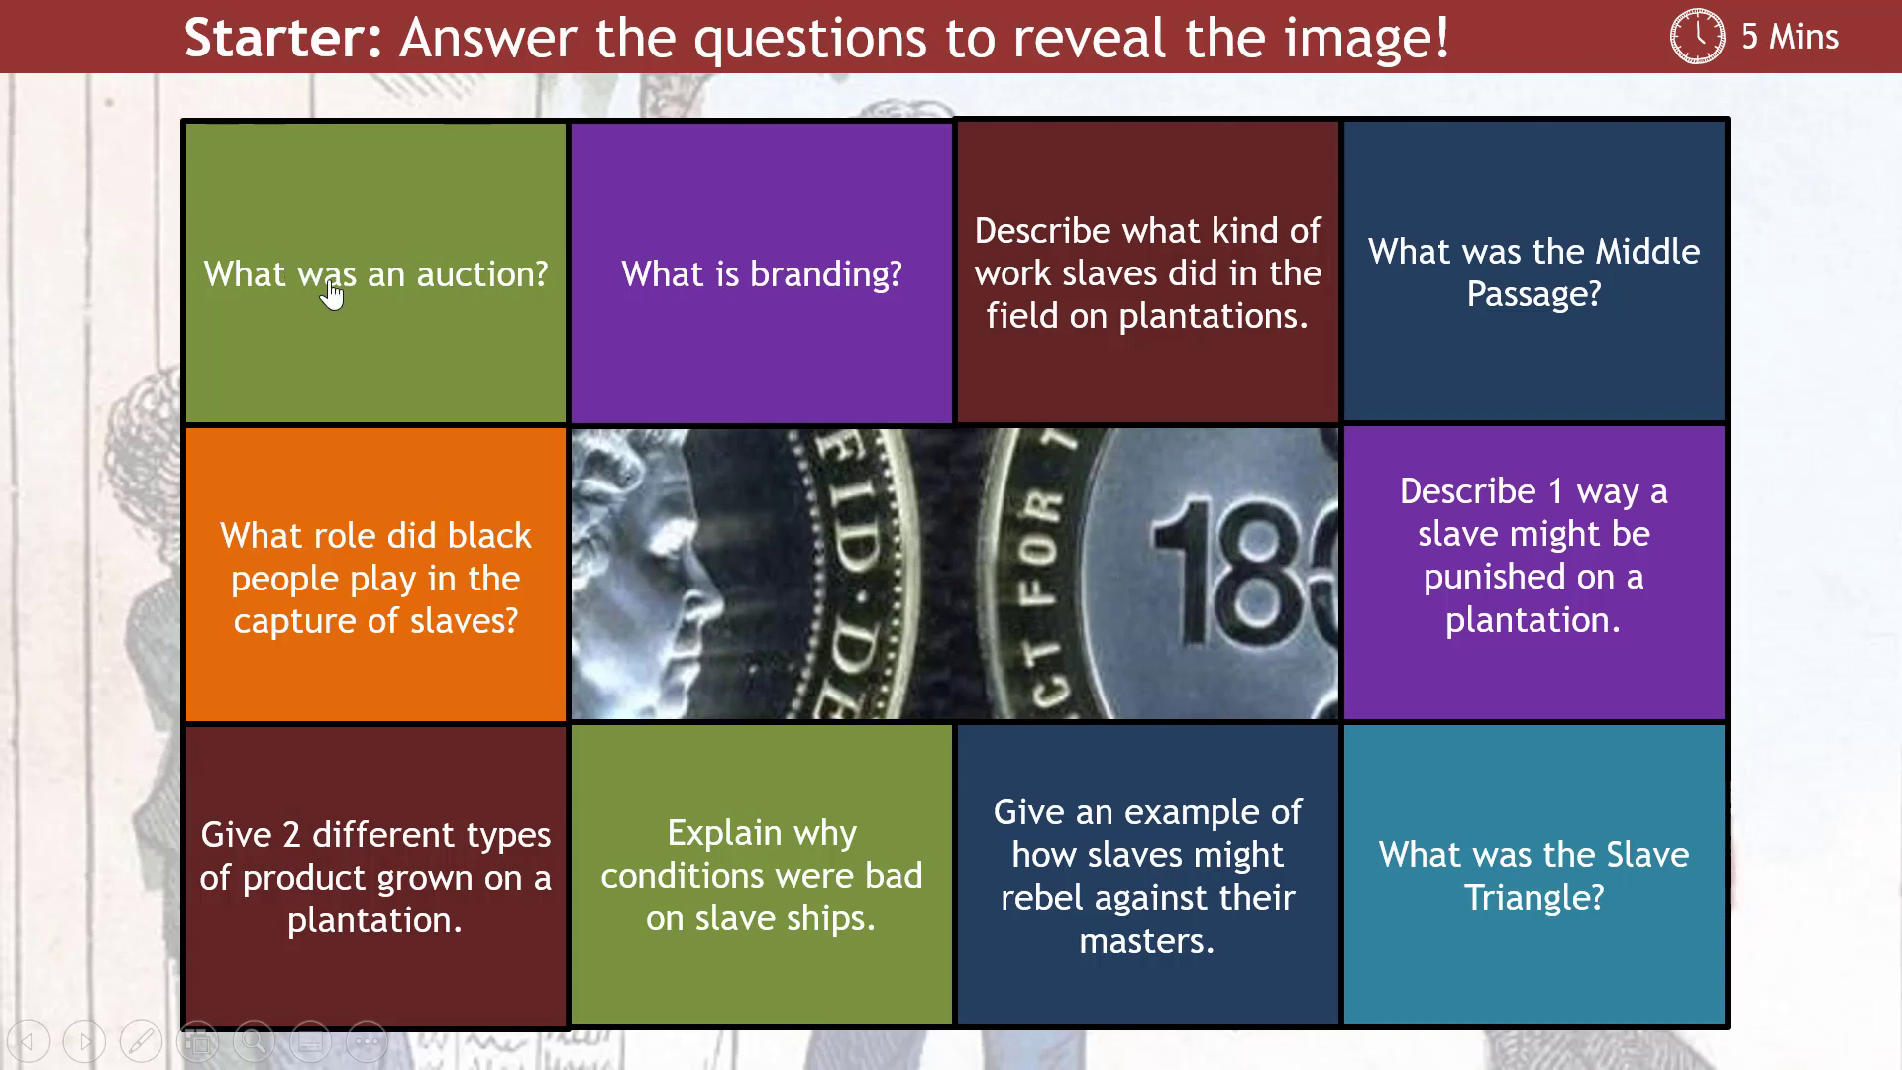
key(Escape)
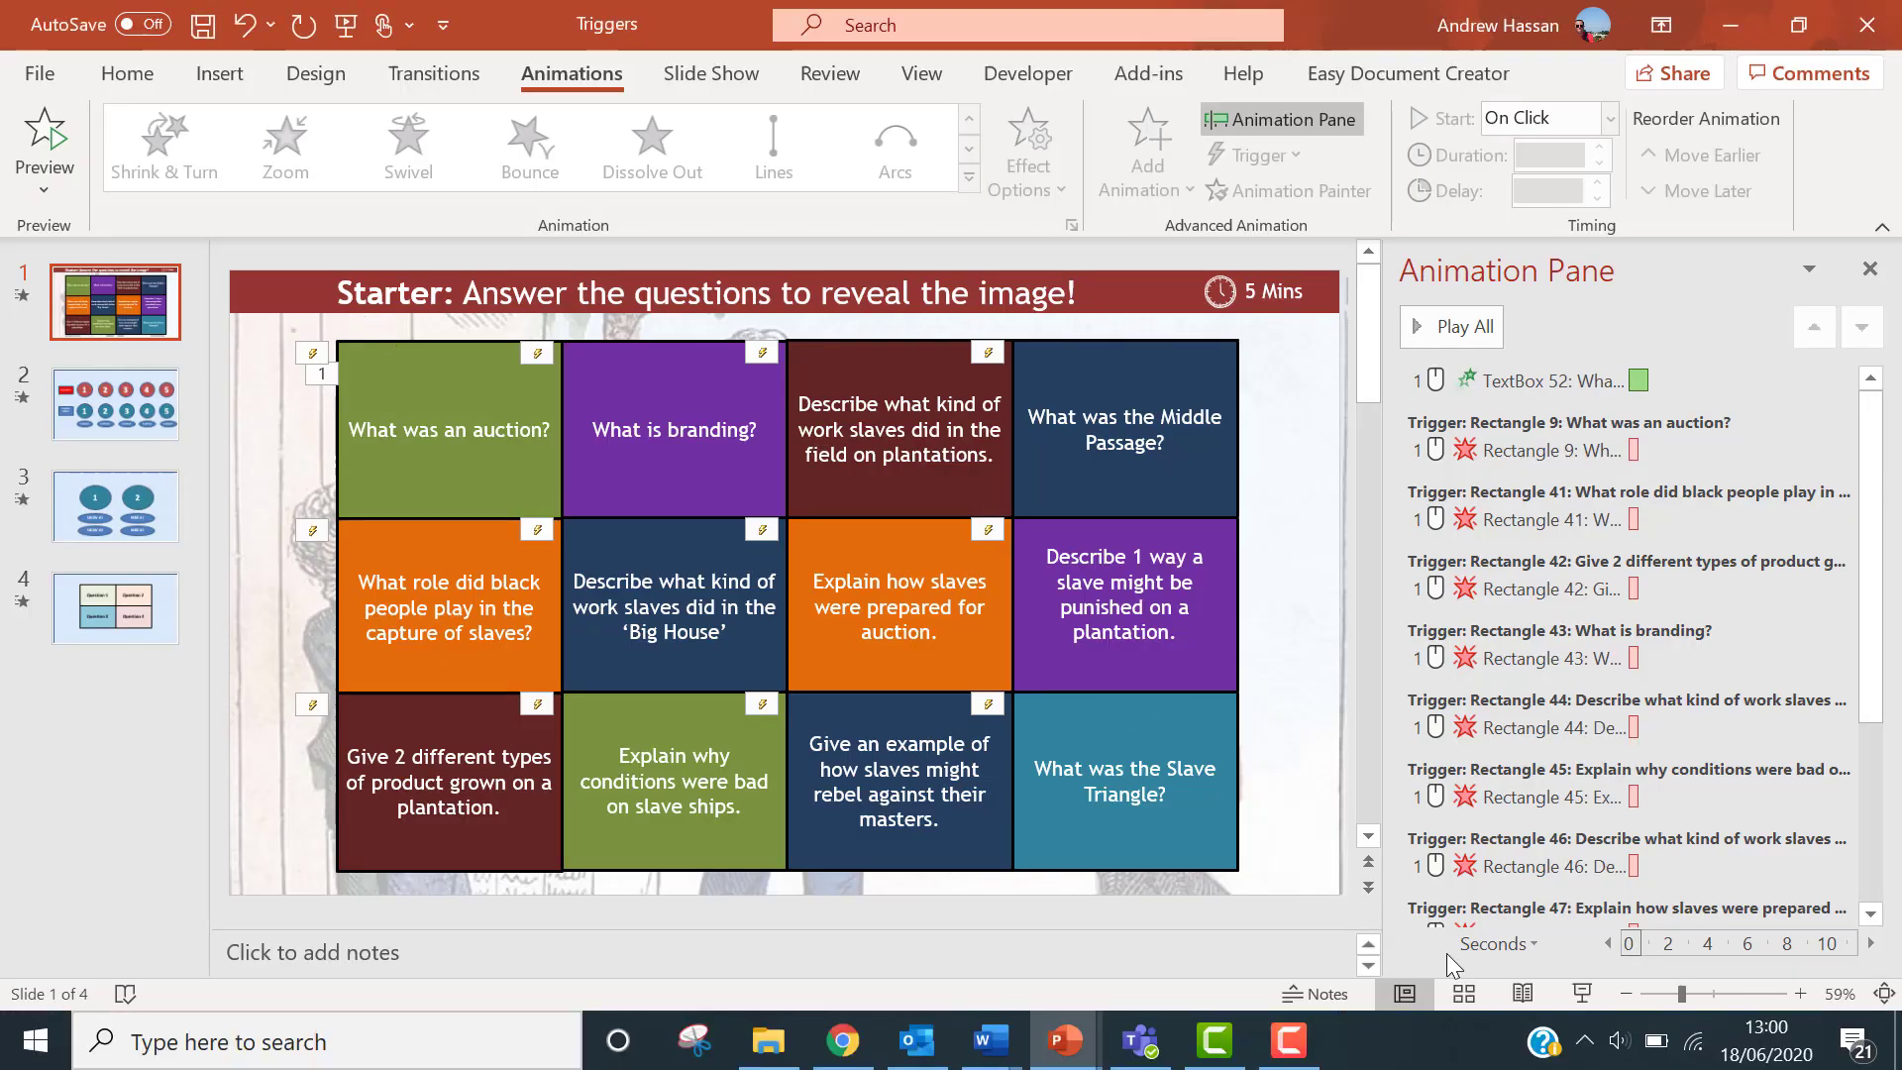
click(1583, 994)
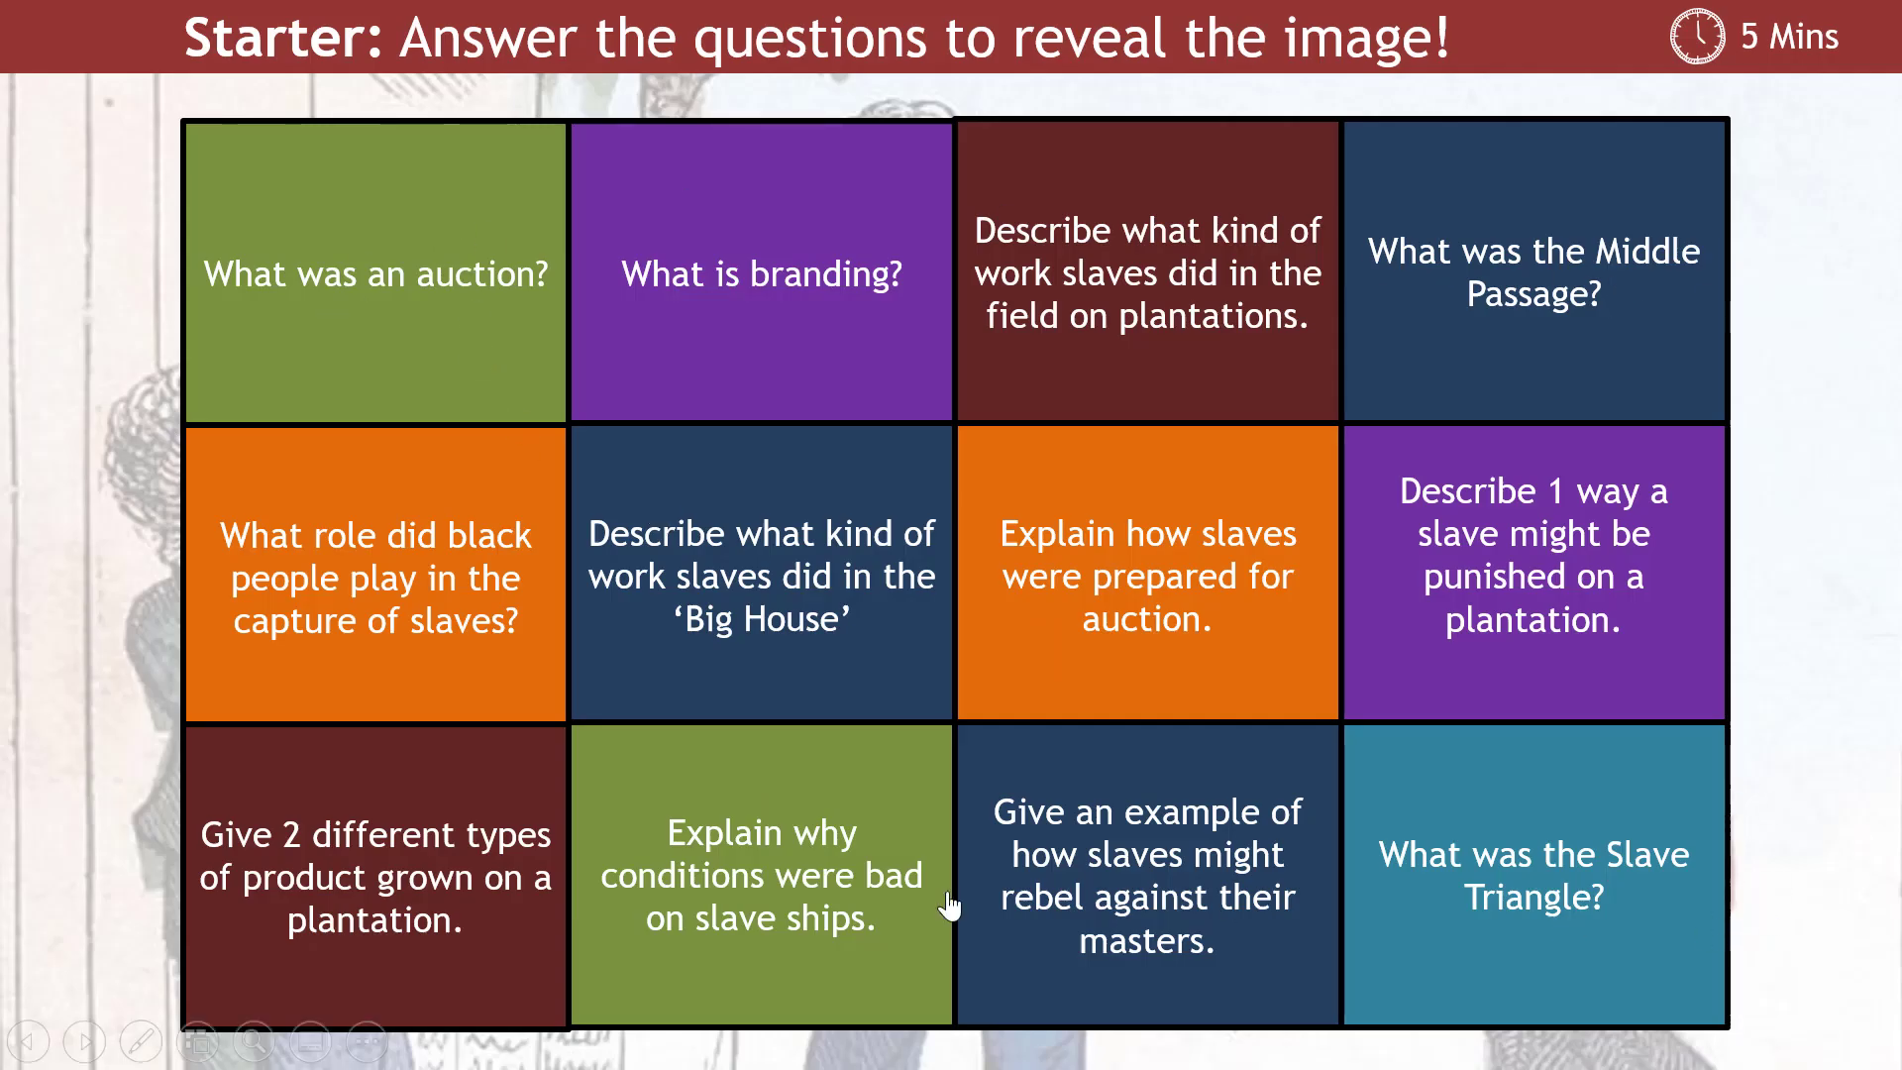
click(349, 190)
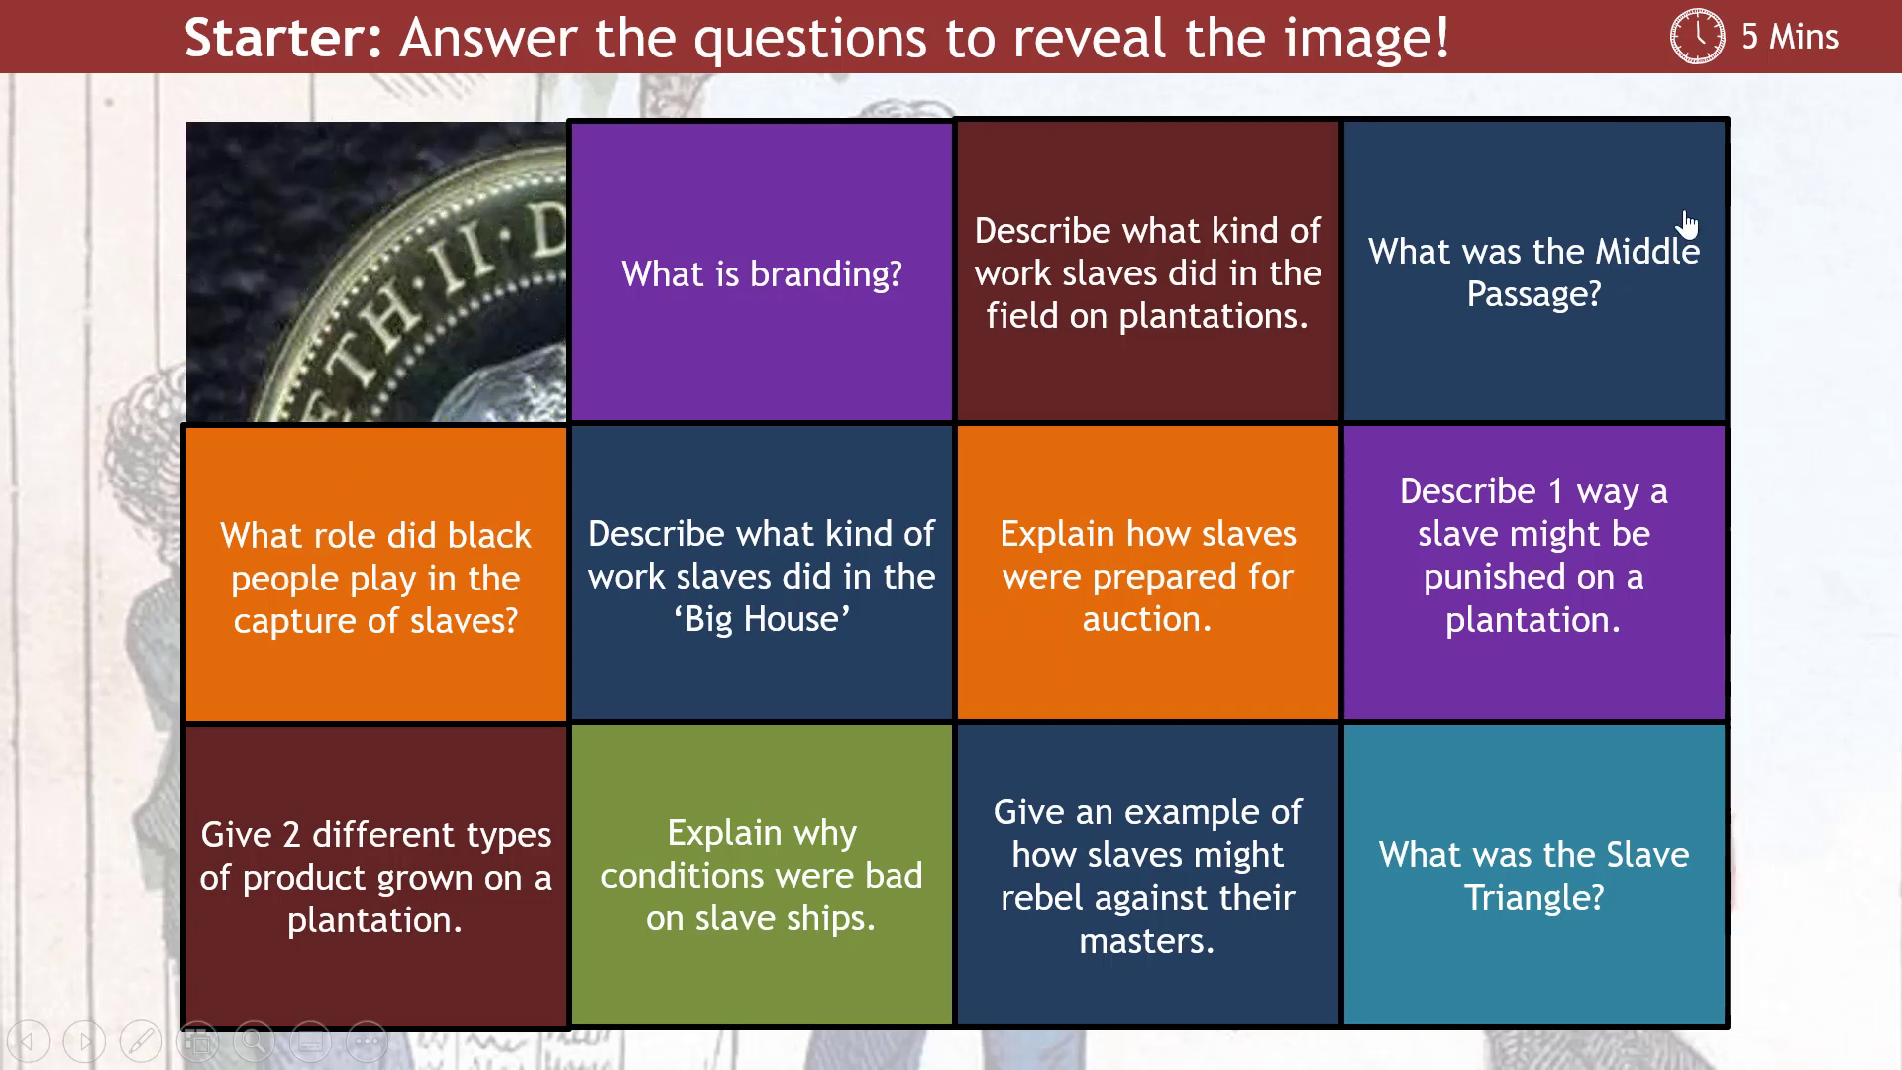
click(1687, 224)
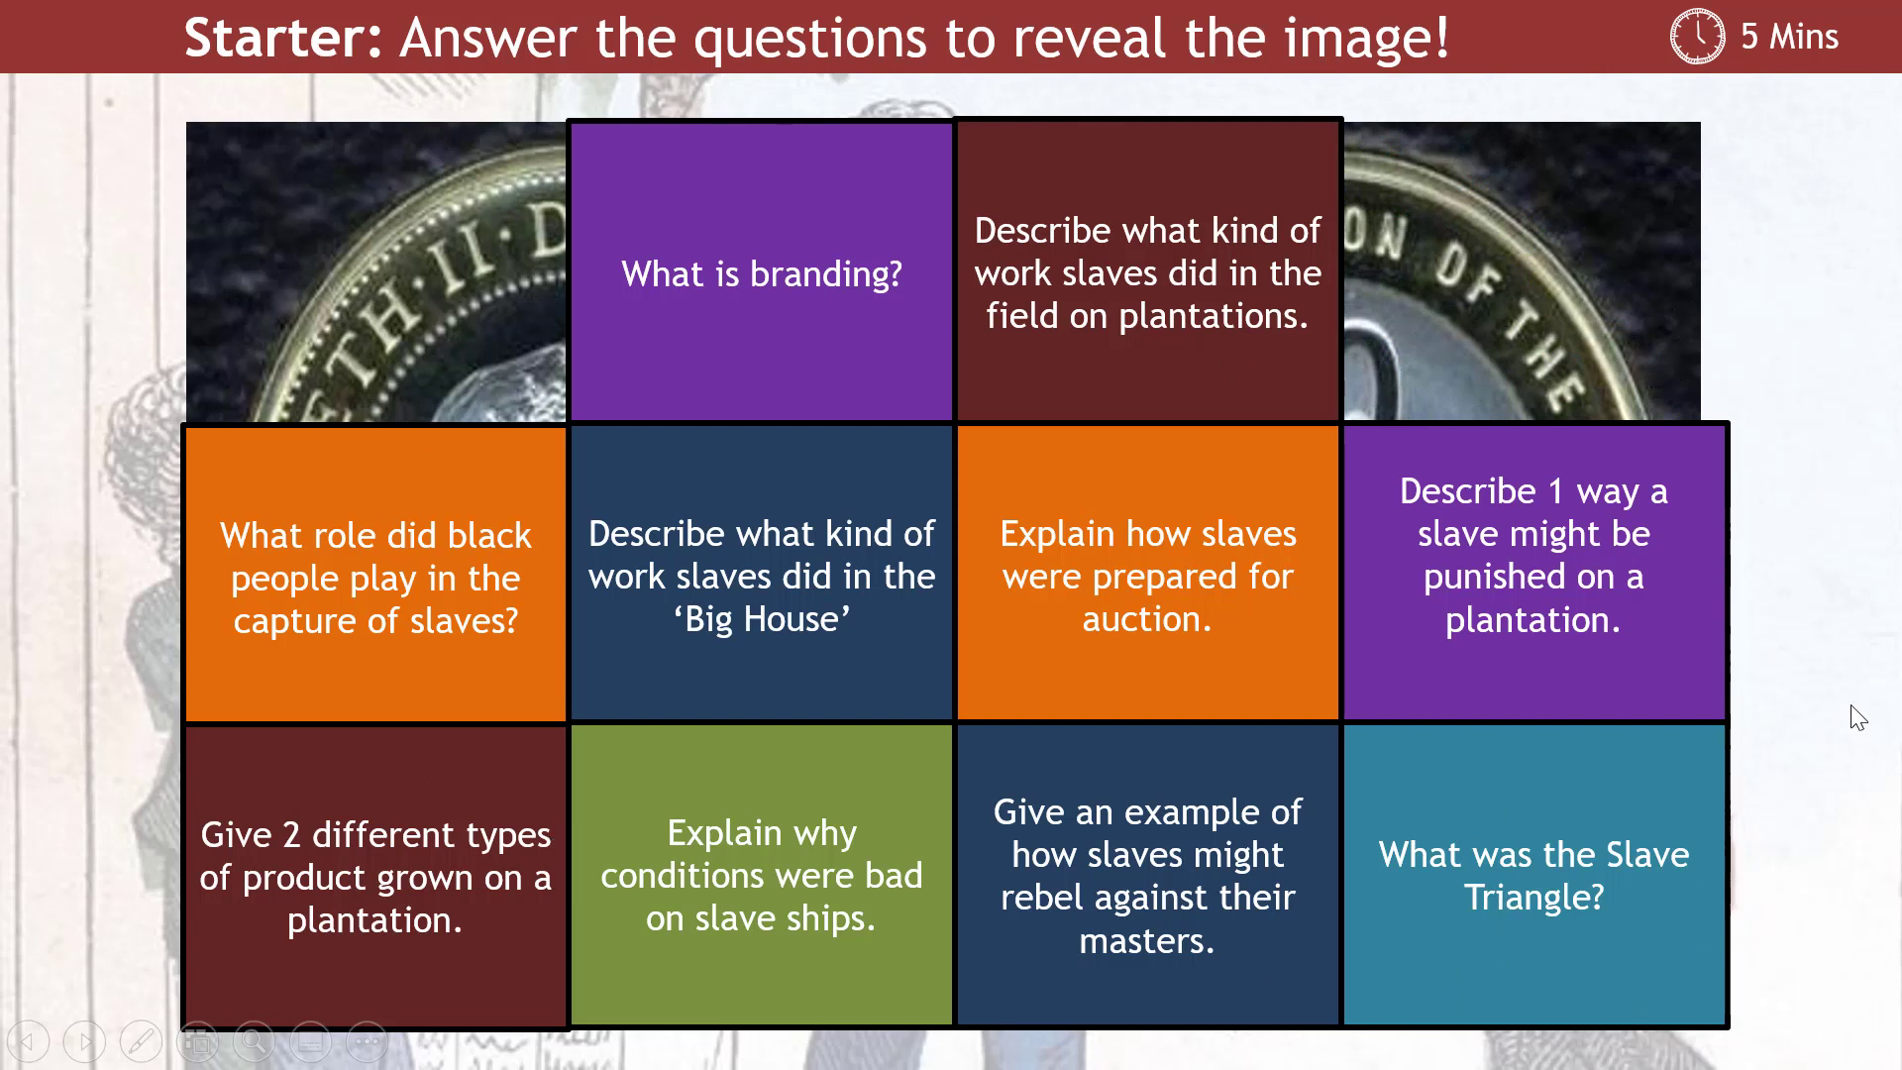
key(Left)
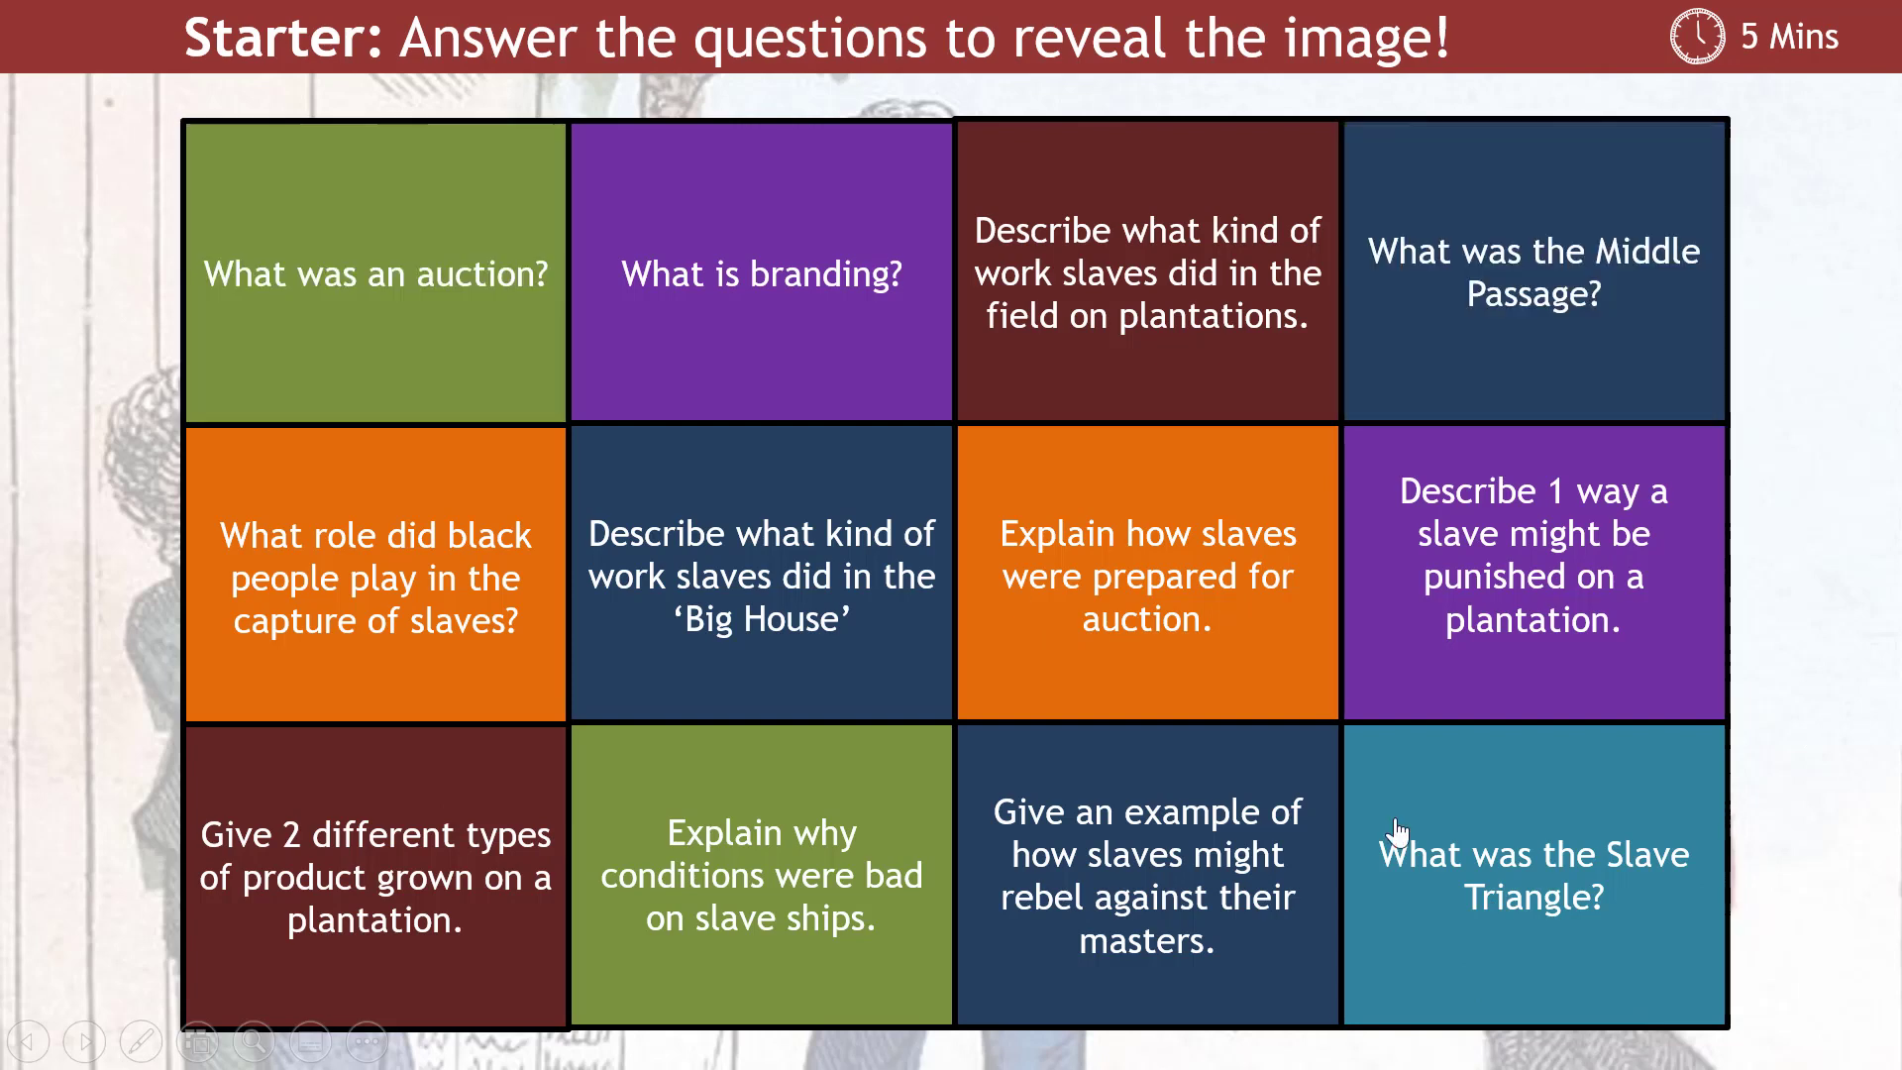
click(382, 327)
click(783, 565)
click(1268, 946)
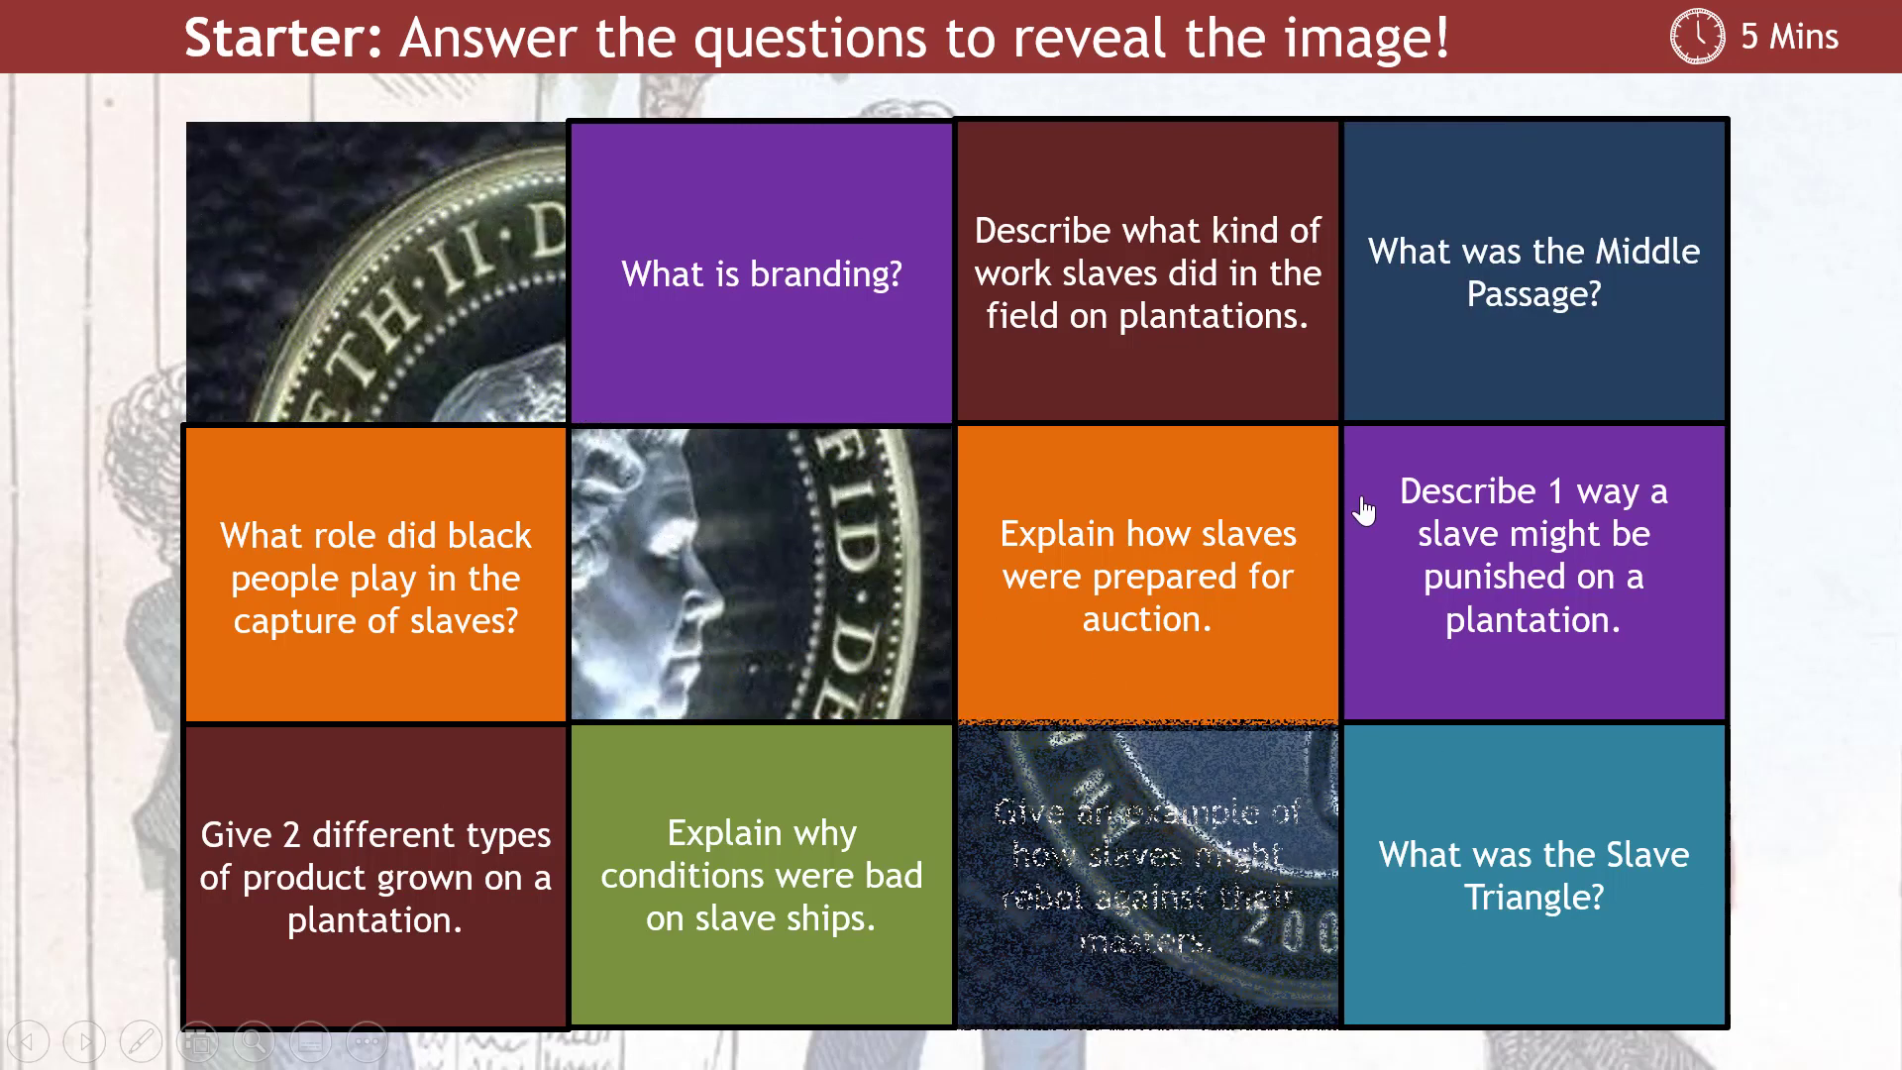
click(1411, 406)
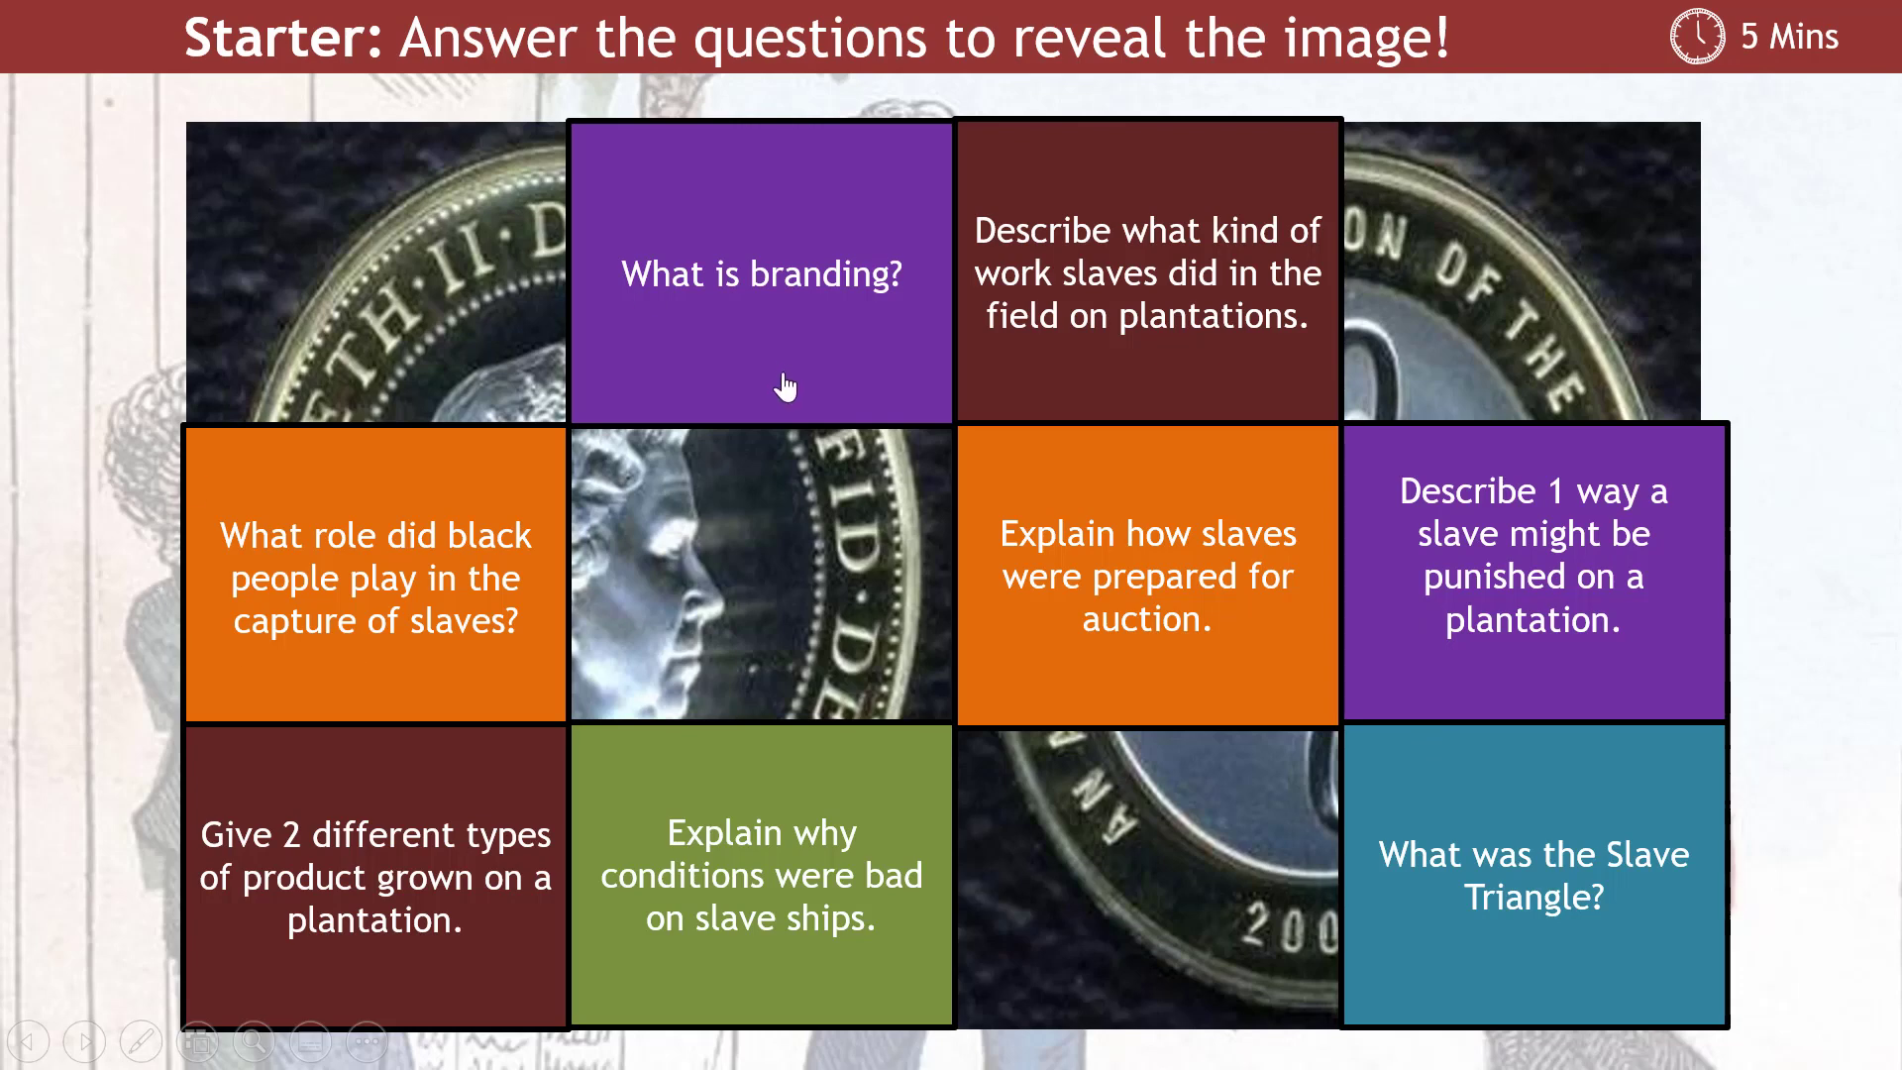
click(428, 543)
click(399, 875)
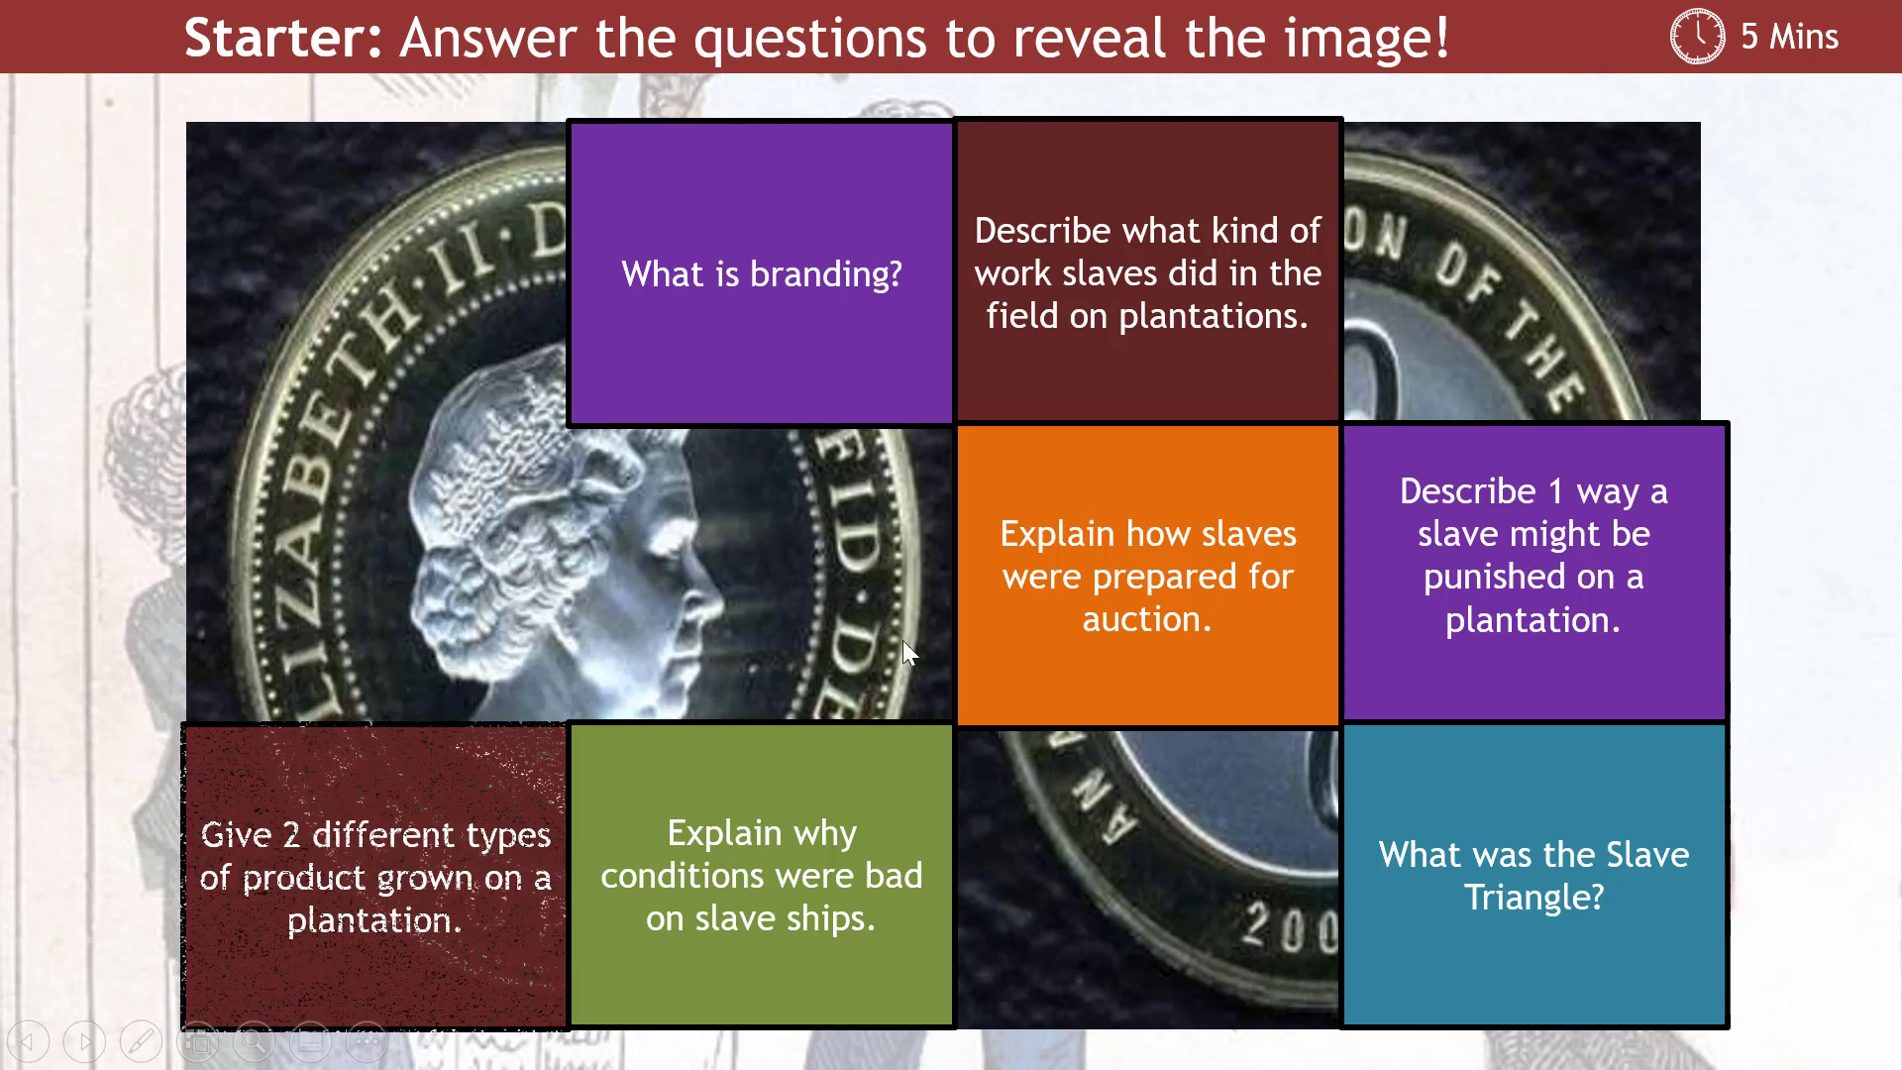
click(1089, 606)
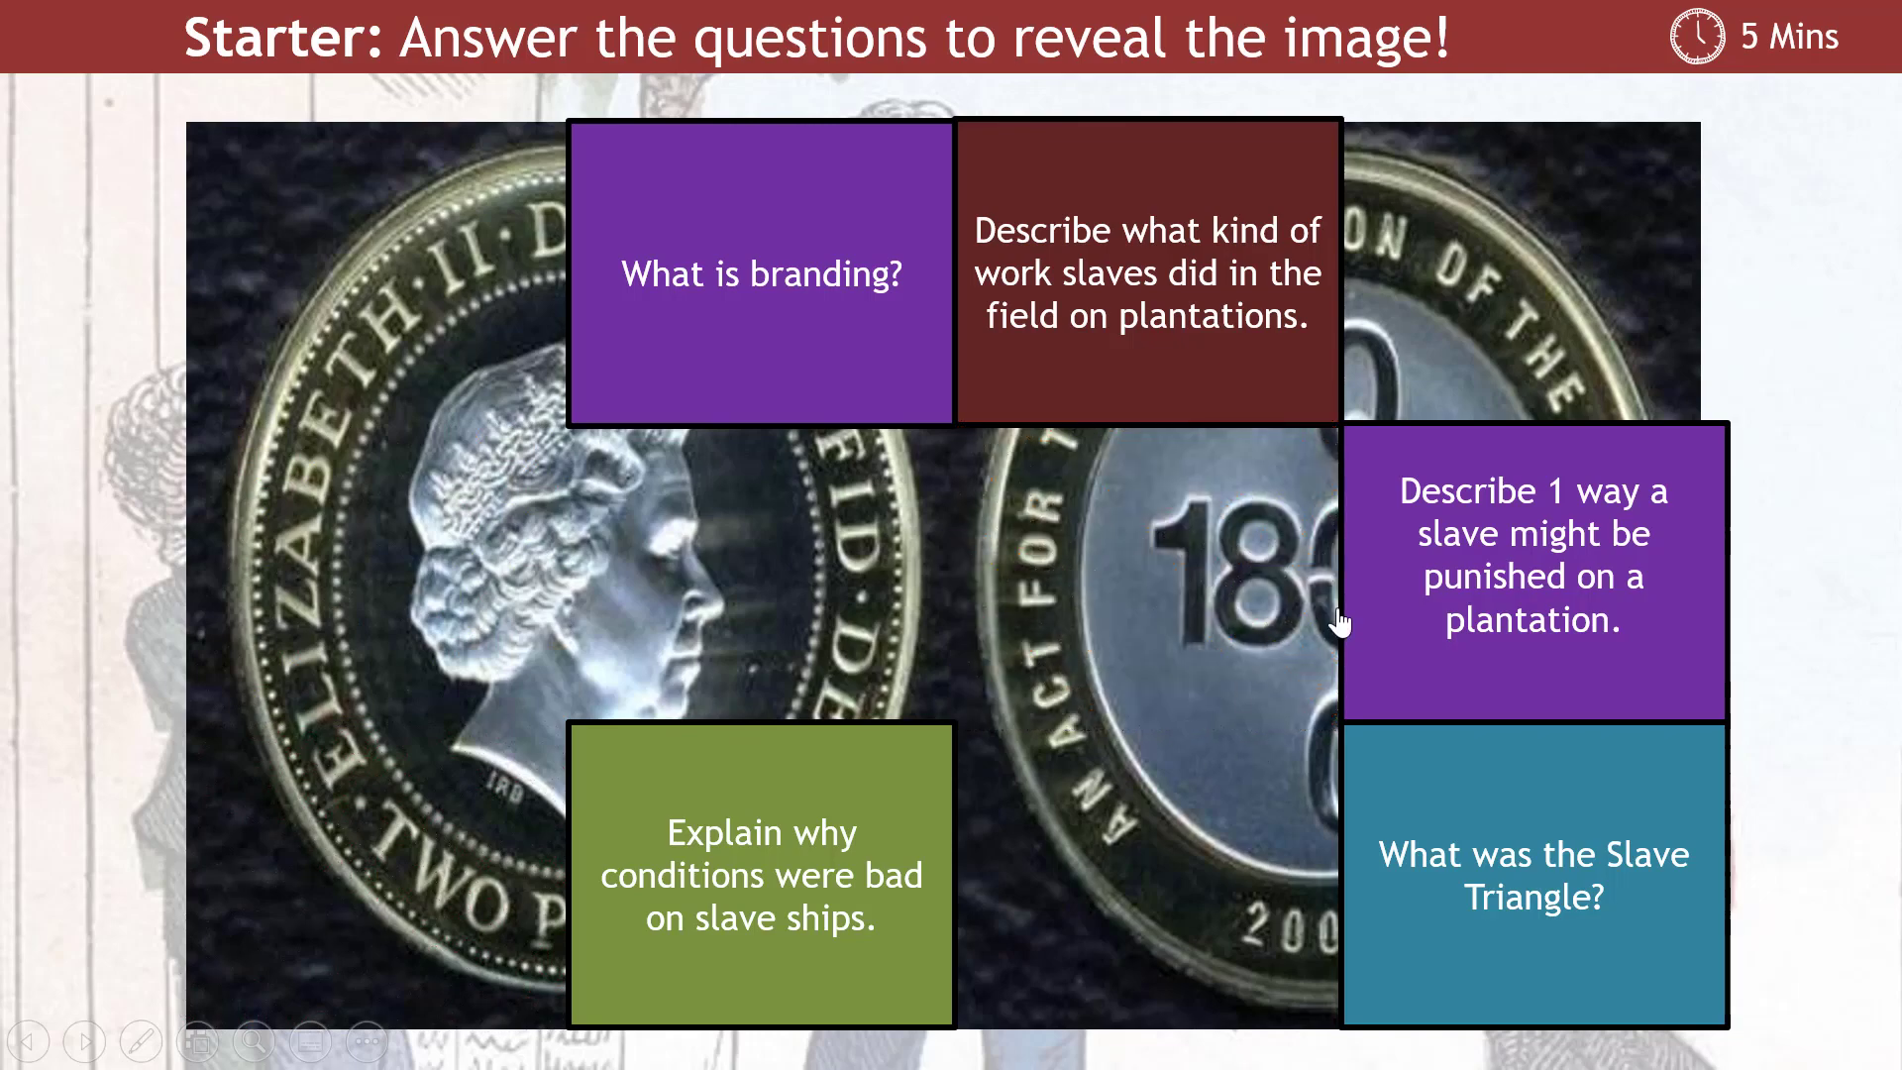
key(Escape)
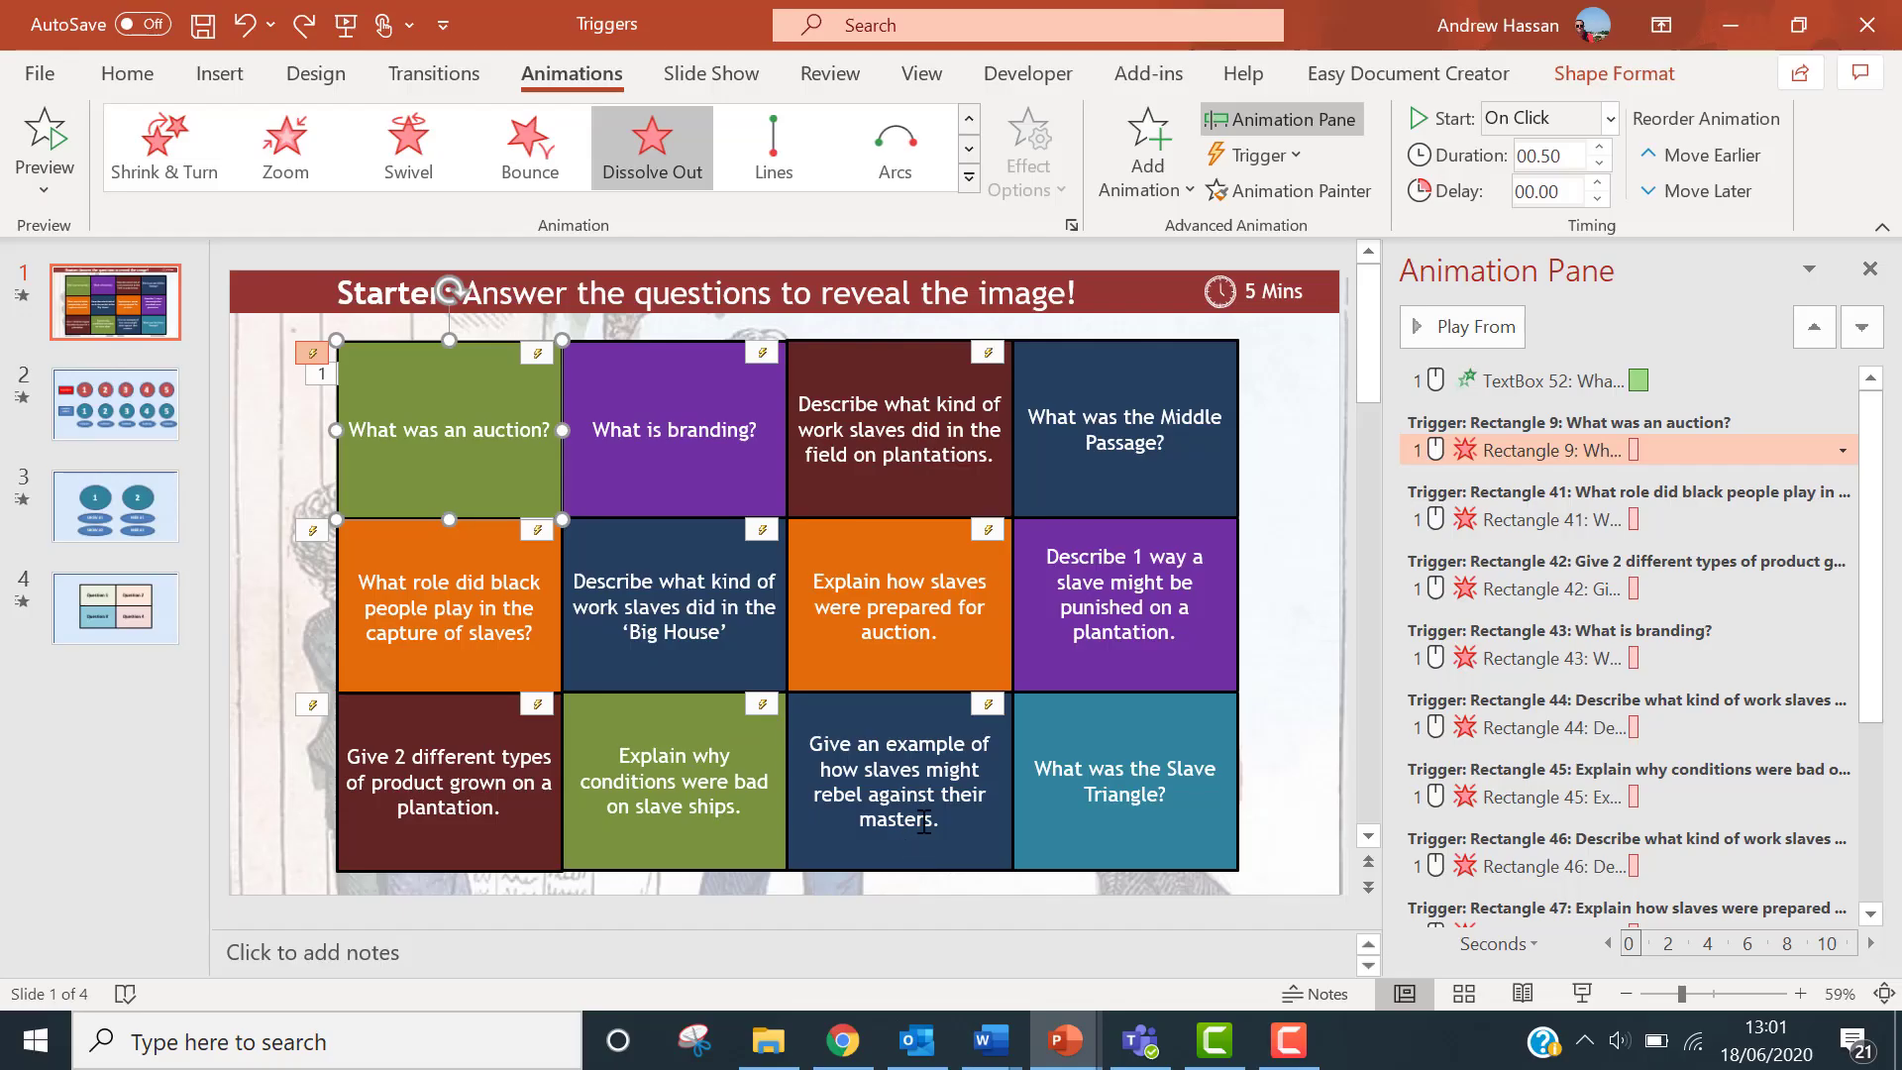